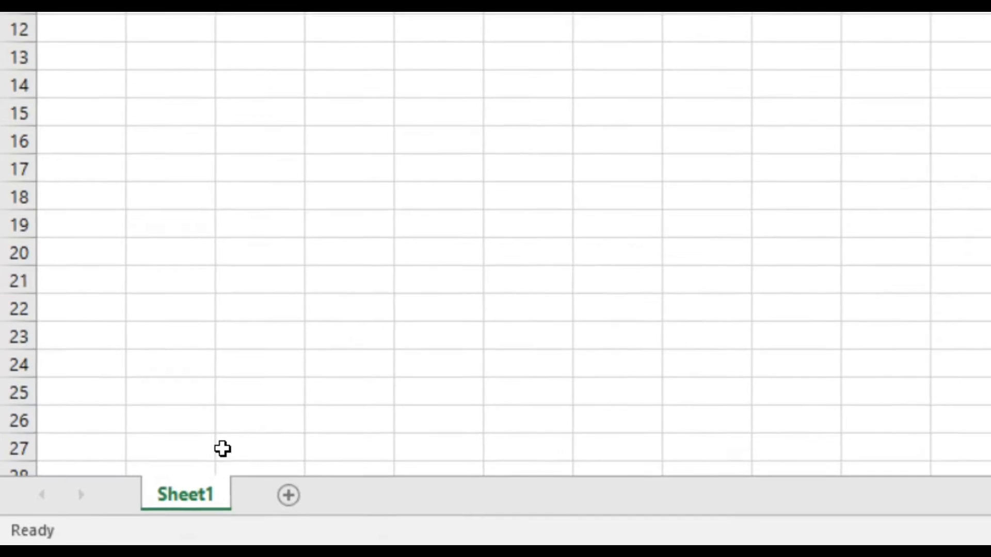
# Rename the worksheet Sheet1 as survey.
pyautogui.doubleClick(205, 487)
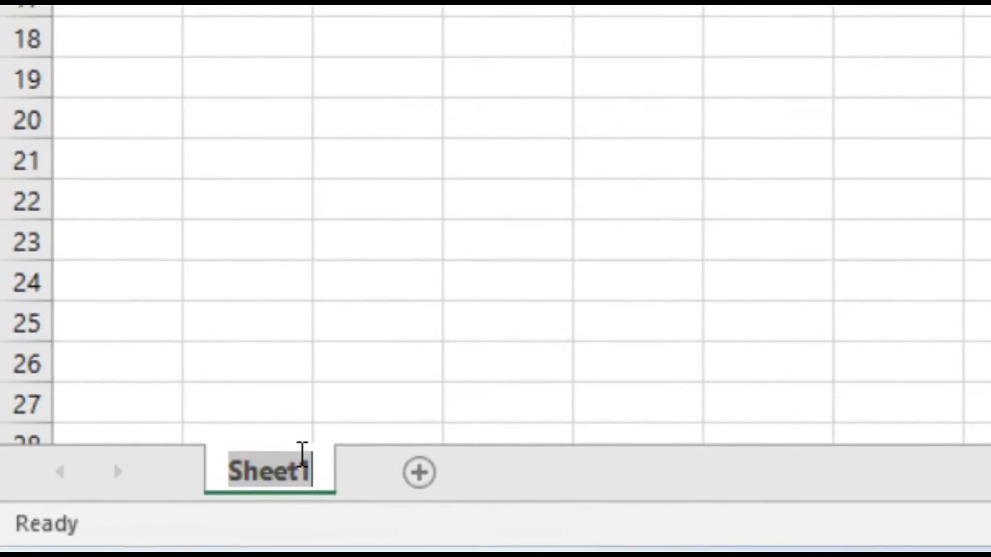
pyautogui.write('survey')
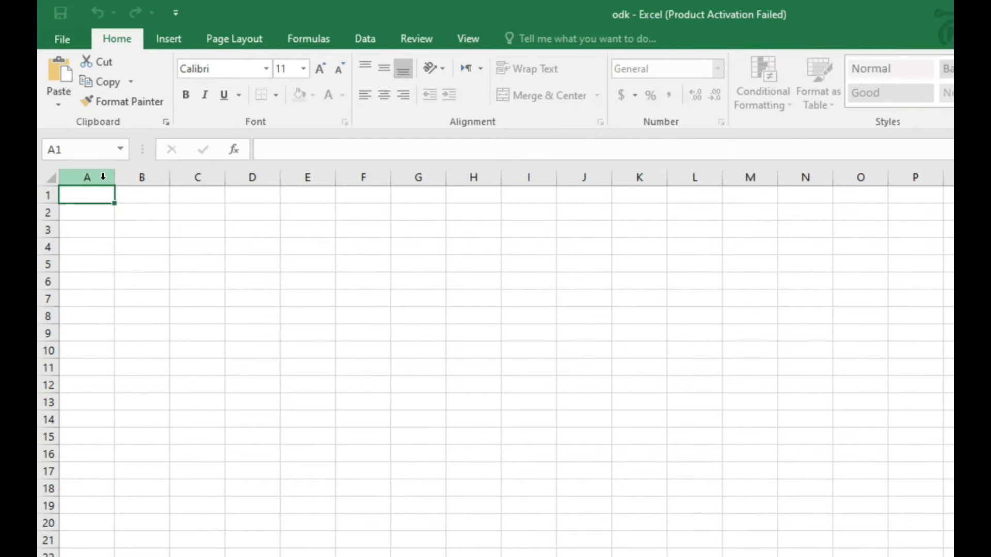
# Widen column A and enter the header "type" in cell A1.
pyautogui.click(103, 178)
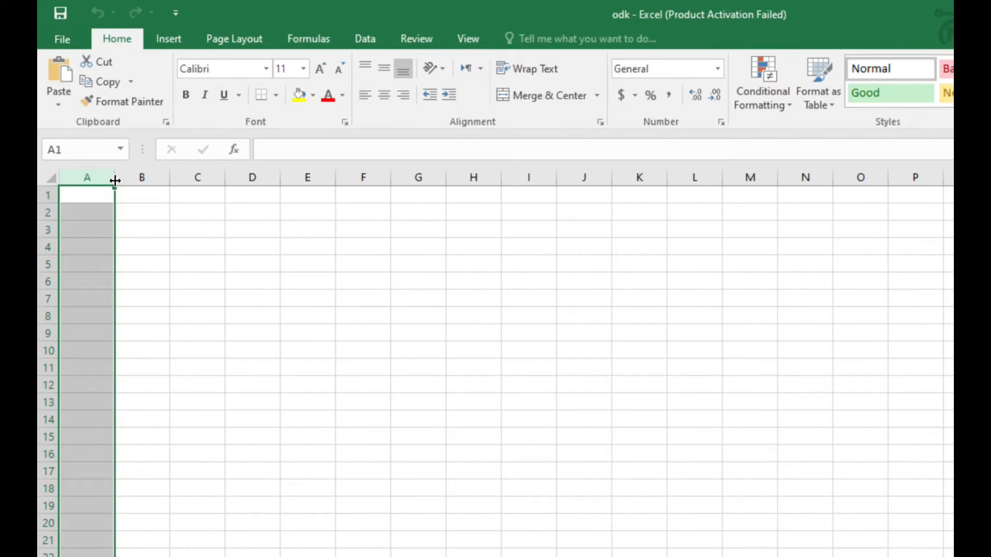
pyautogui.moveTo(114, 180); pyautogui.dragTo(237, 177)
pyautogui.click(132, 197)
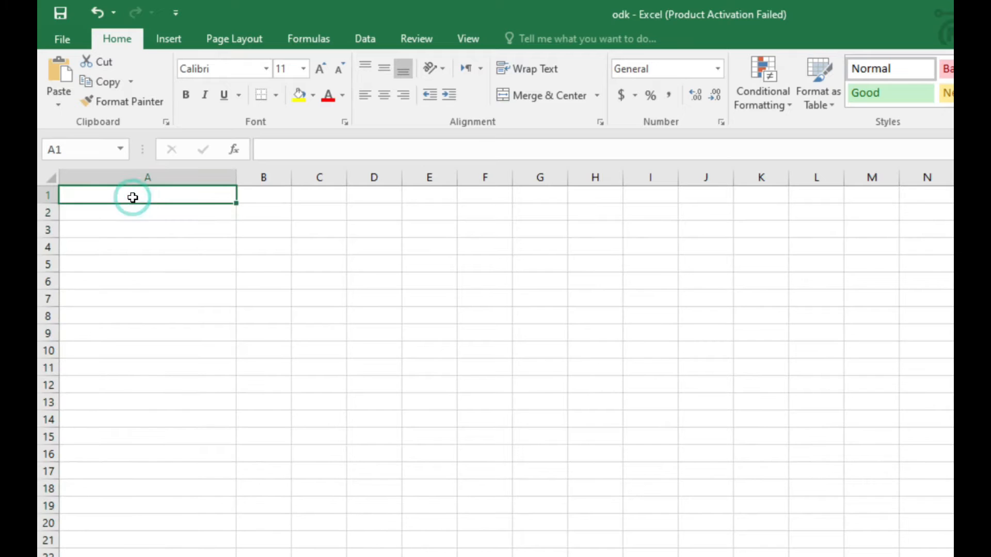
pyautogui.doubleClick(147, 194)
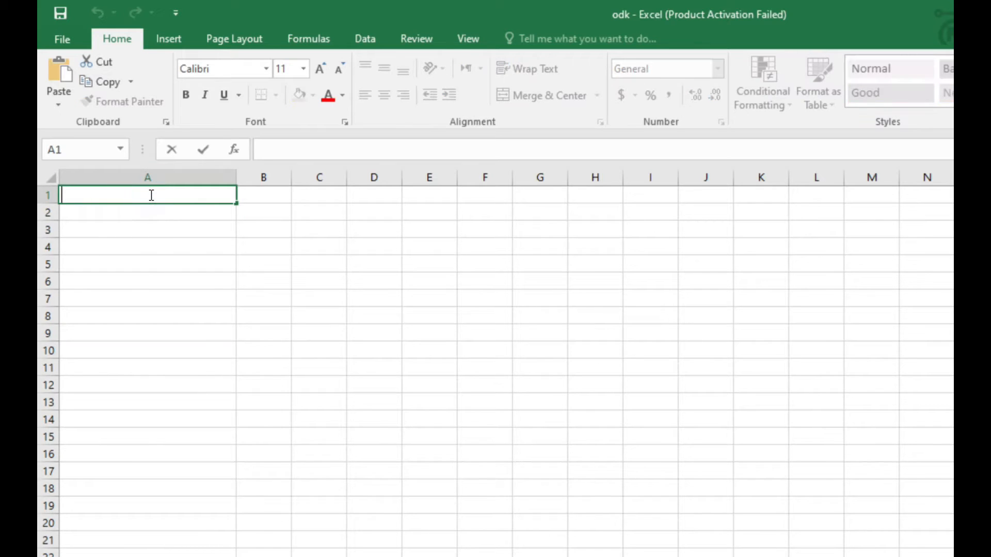
pyautogui.write('type')
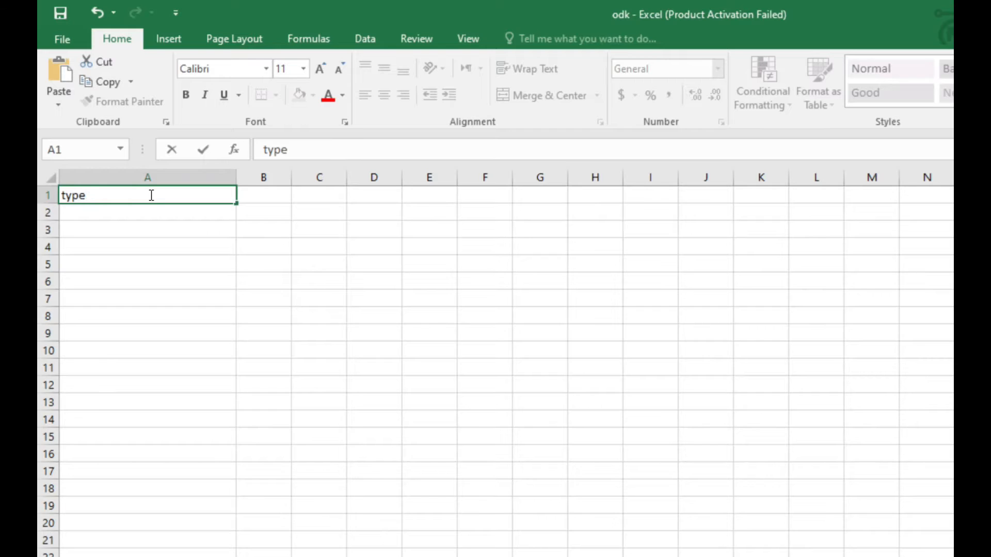
pyautogui.click(119, 213)
# Widen column B and enter the header "name" in cell B1.
pyautogui.click(261, 192)
pyautogui.click(281, 177)
pyautogui.moveTo(291, 177); pyautogui.dragTo(456, 177)
pyautogui.click(325, 194)
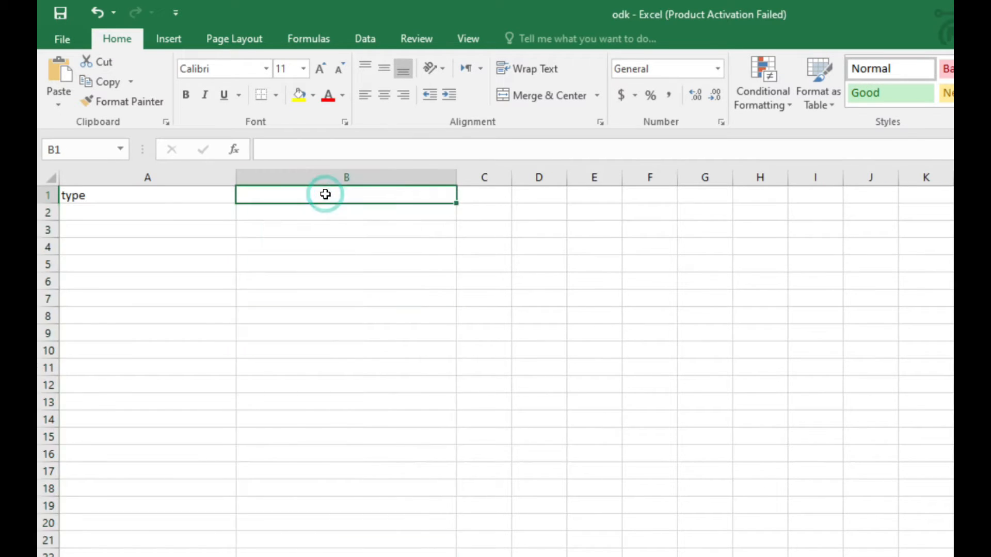
pyautogui.write('name')
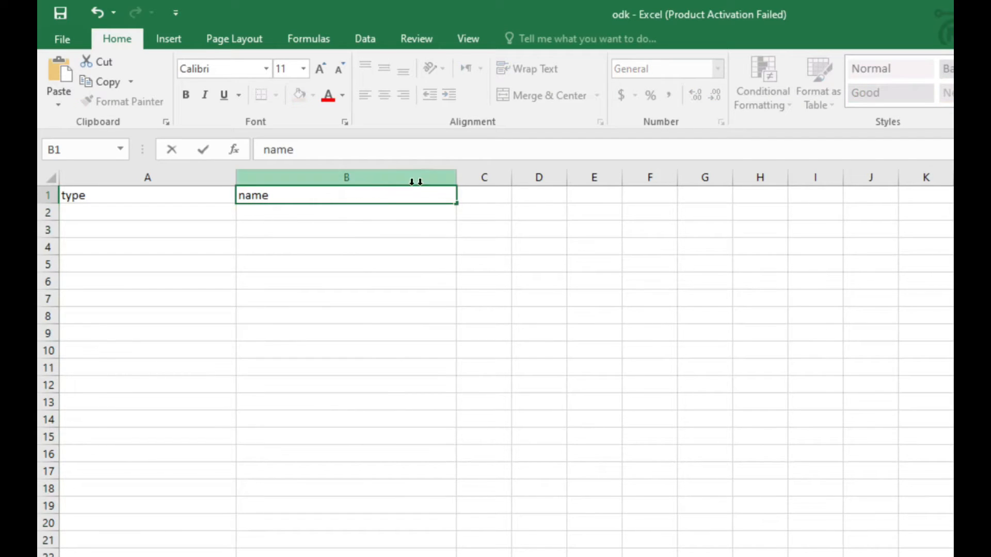
# Widen column C and enter the header "label" in cell C1.
pyautogui.click(488, 178)
pyautogui.moveTo(510, 179); pyautogui.dragTo(719, 163)
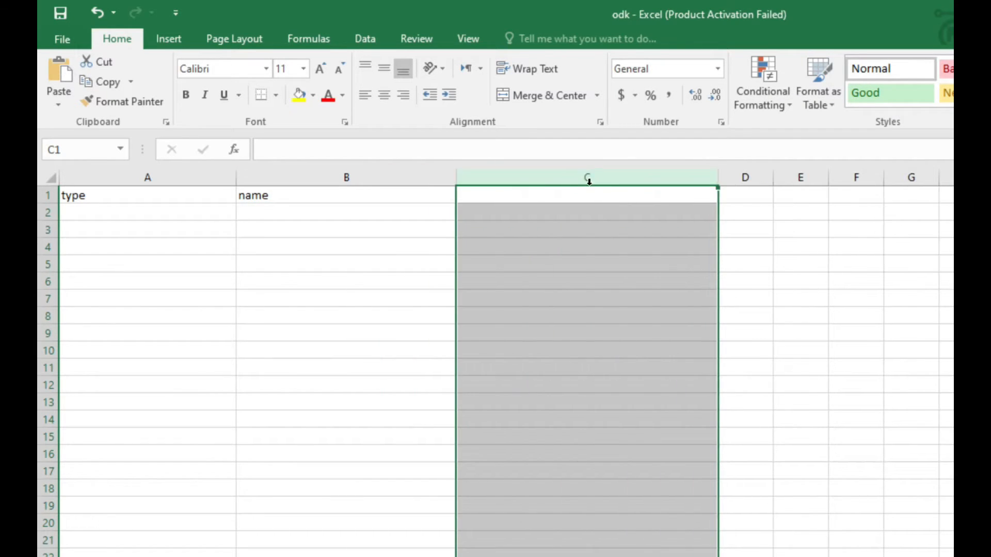
pyautogui.click(541, 195)
pyautogui.write('label')
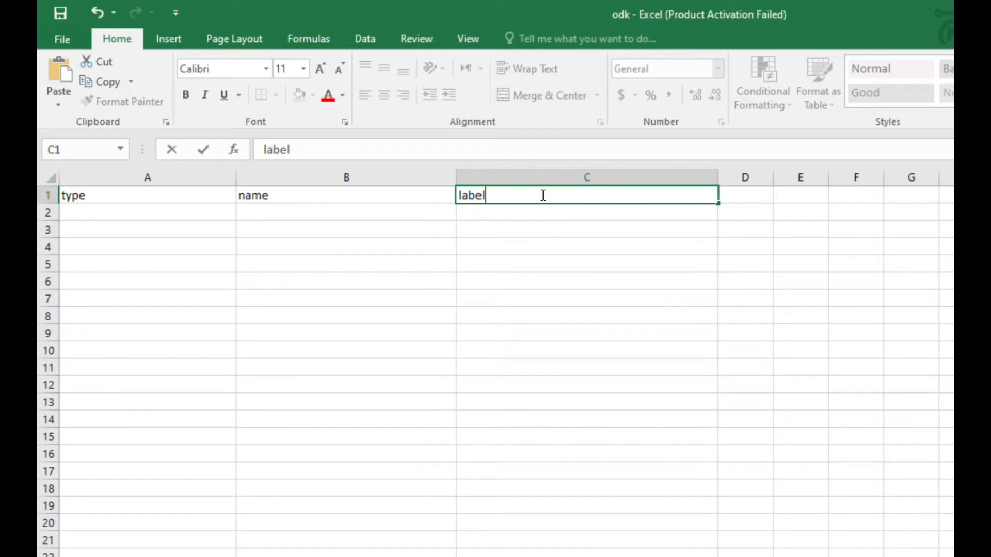
pyautogui.click(413, 250)
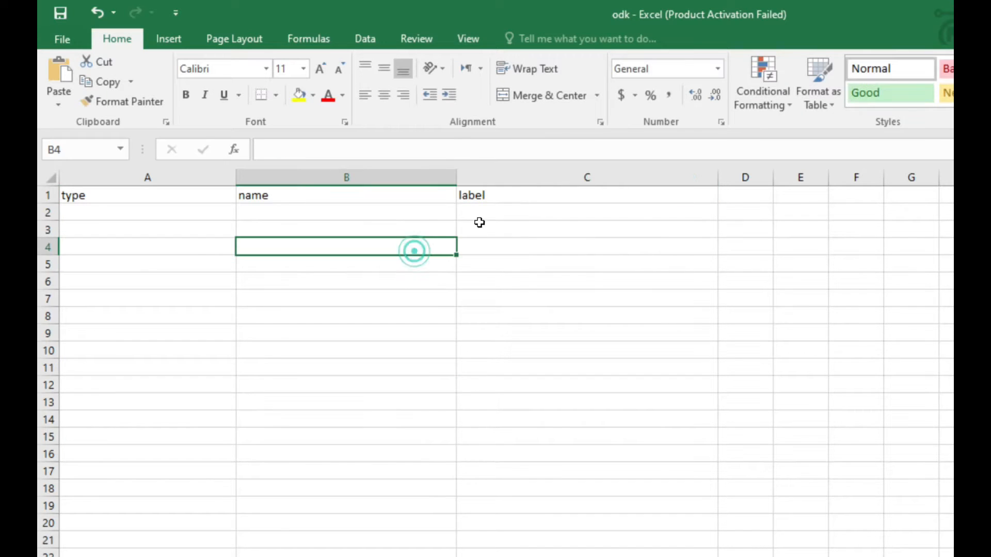
# Make the three header cells A1 to C1 bold.
pyautogui.click(537, 194)
pyautogui.moveTo(537, 194); pyautogui.dragTo(153, 193)
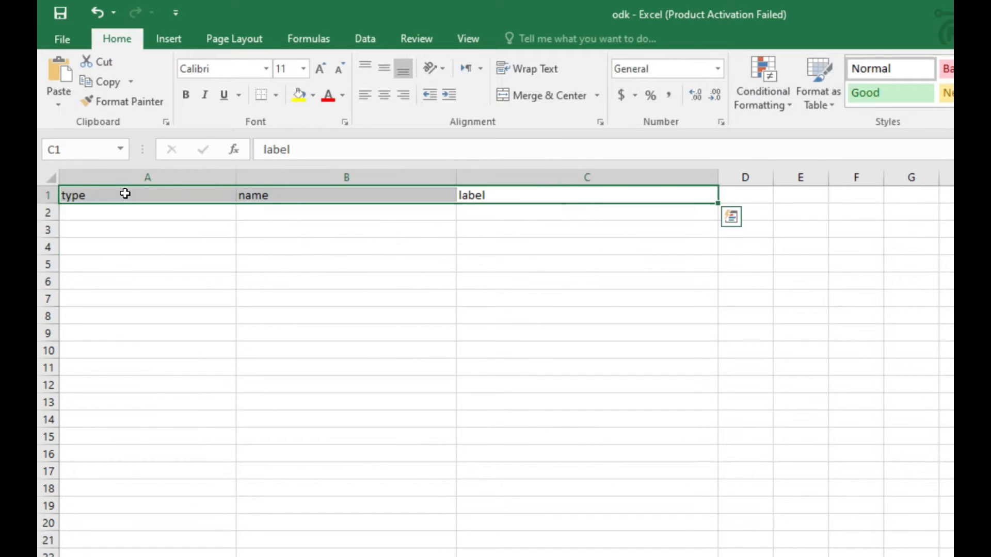
pyautogui.click(190, 101)
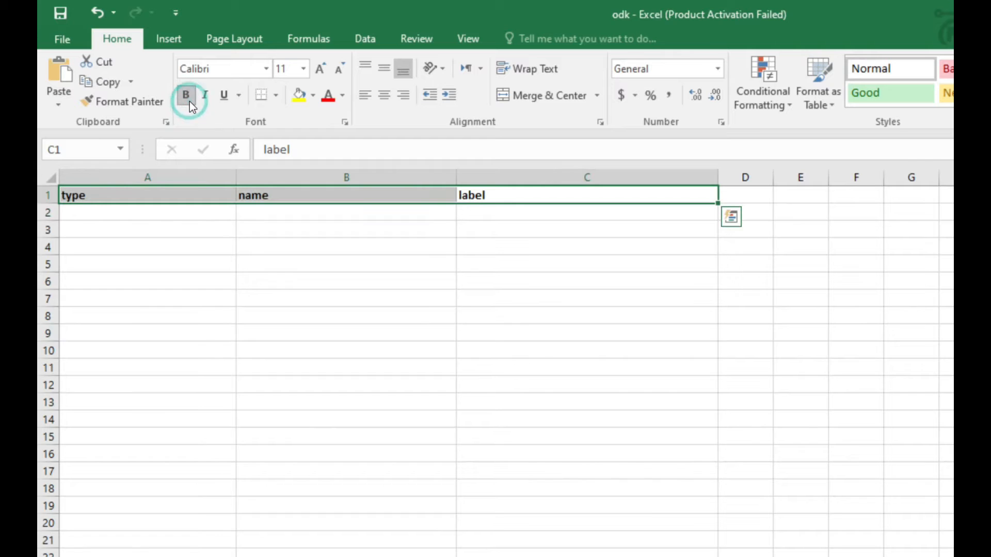
# Enter "text" as the first question's type in cell A2.
pyautogui.click(122, 215)
pyautogui.write('d')
pyautogui.press('BackSpace')
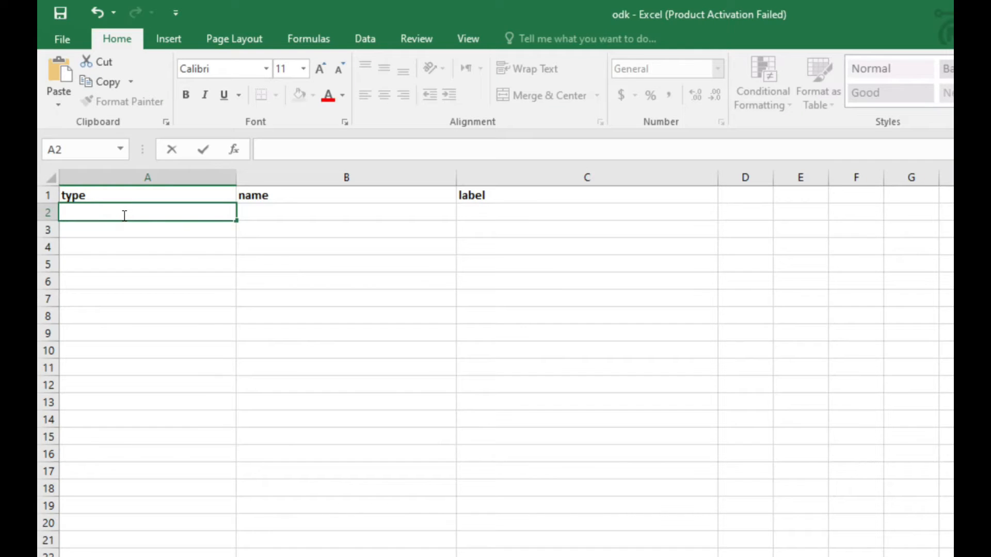
pyautogui.write('y')
pyautogui.press('BackSpace')
pyautogui.write('text')
pyautogui.press('Return')
# Apply bold formatting to the empty cell C2 in the label column.
pyautogui.click(143, 212)
pyautogui.click(269, 210)
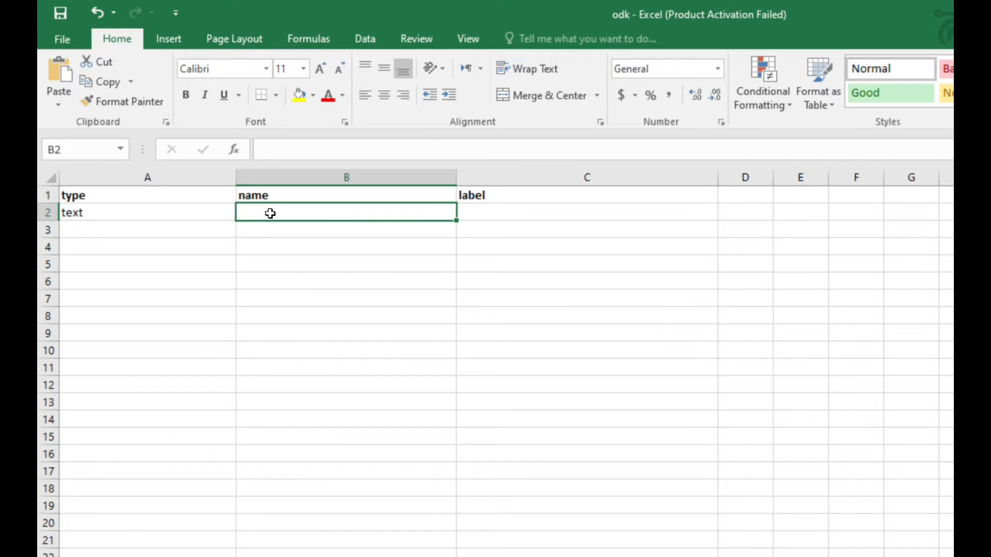
pyautogui.click(487, 211)
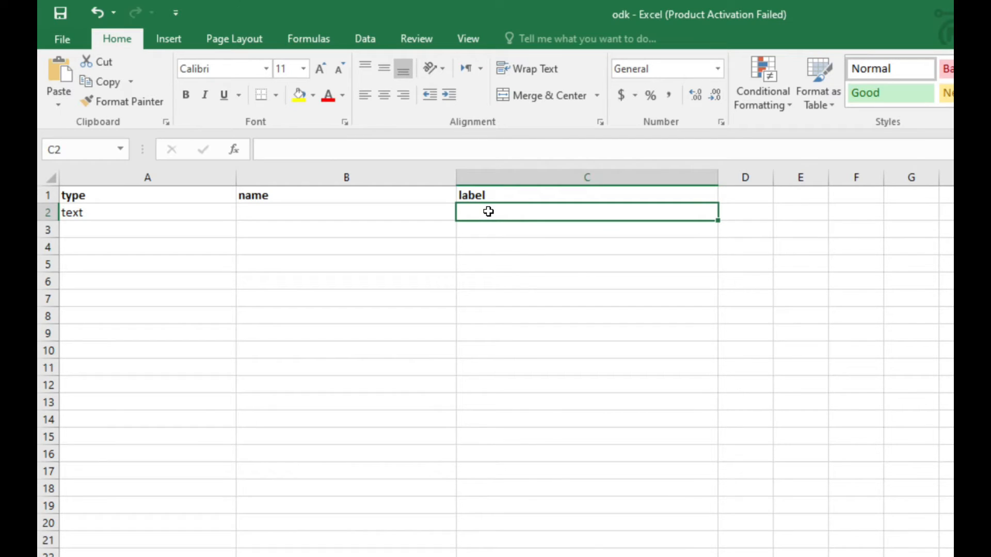
pyautogui.hotkey('ctrl', 'b')
pyautogui.click(124, 216)
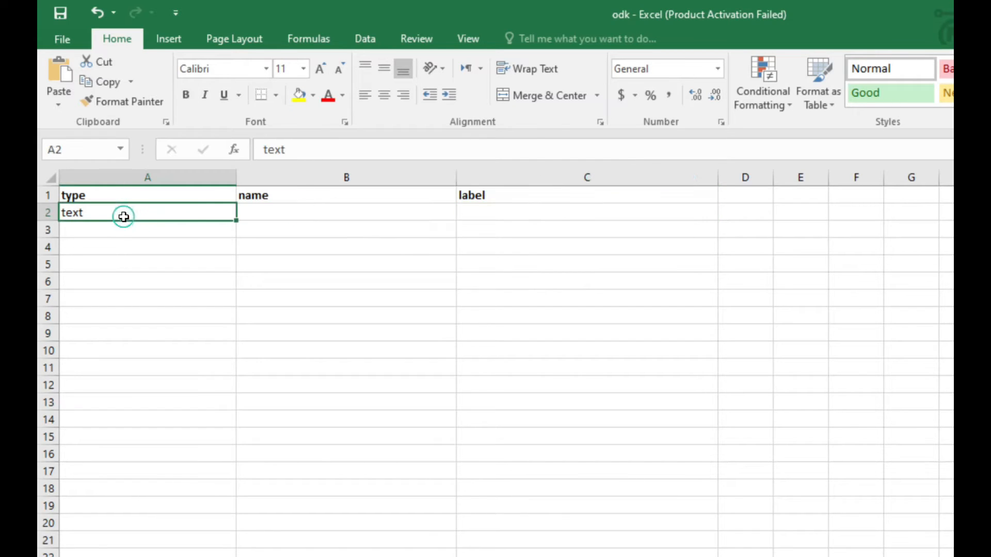
# Enter "full_name" as the first question's name in cell B2.
pyautogui.click(283, 216)
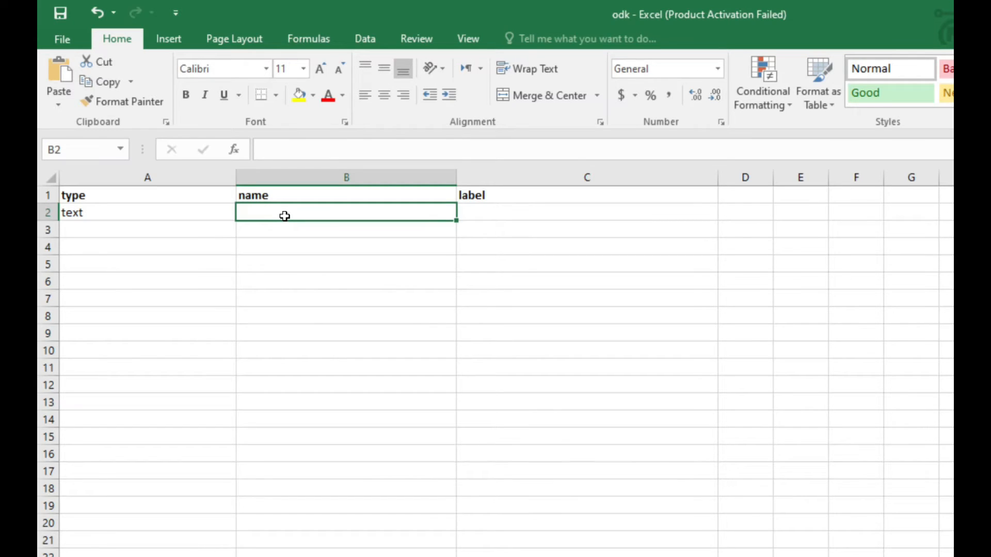
pyautogui.write('full_name')
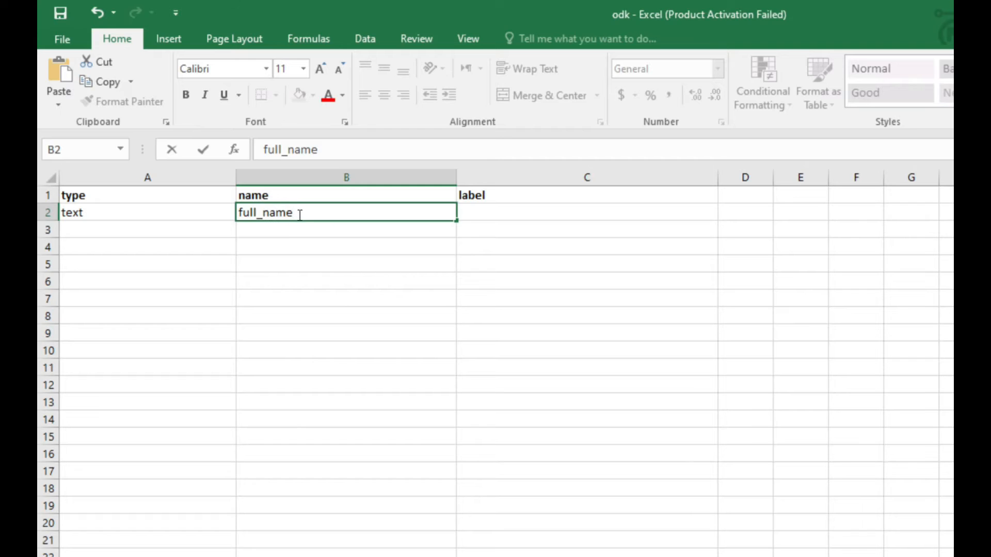
pyautogui.moveTo(305, 211); pyautogui.dragTo(230, 212)
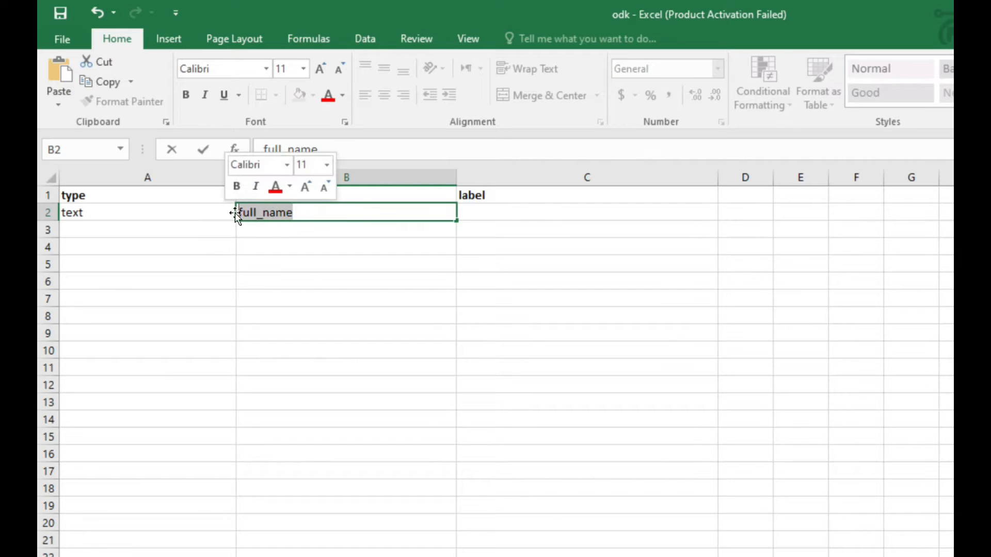
pyautogui.click(274, 214)
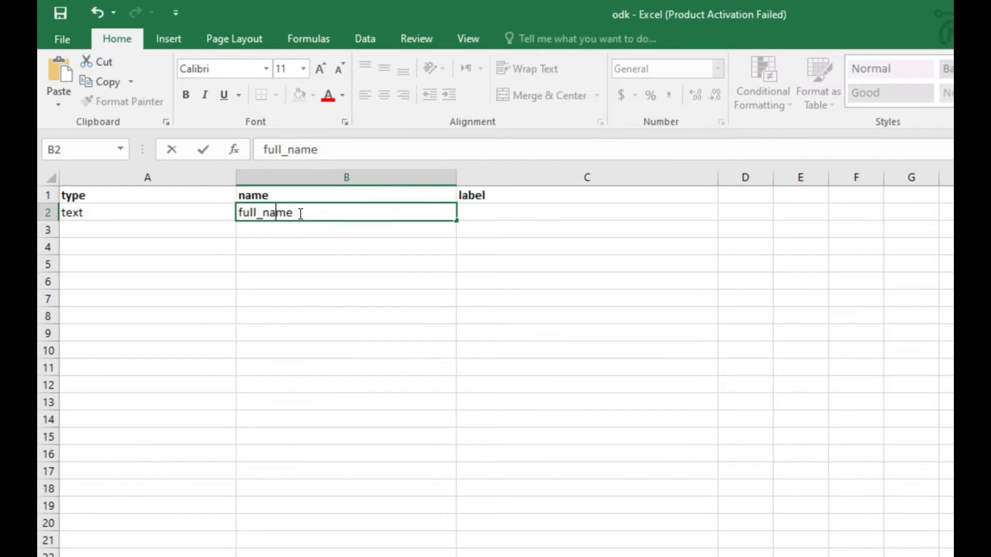
pyautogui.moveTo(313, 216); pyautogui.dragTo(216, 214)
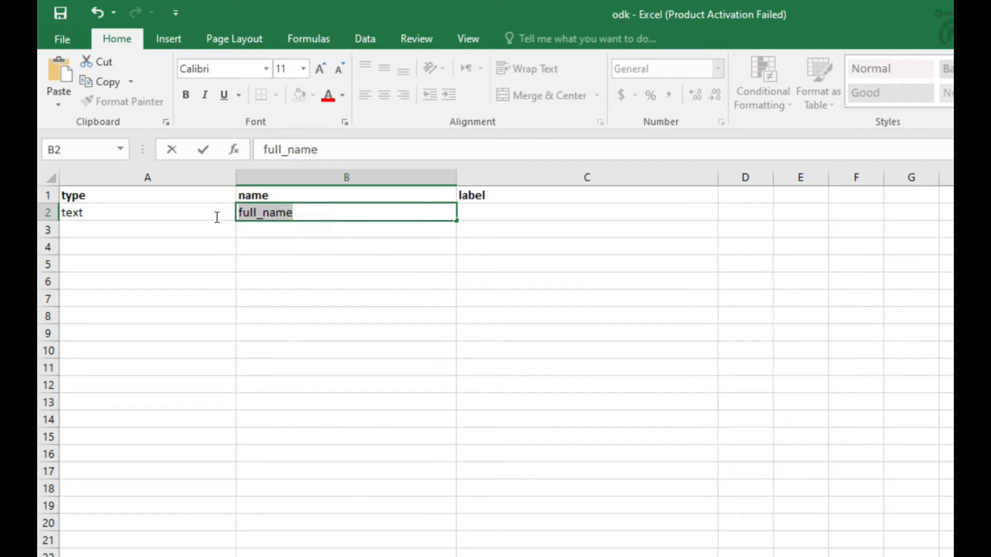
pyautogui.click(276, 214)
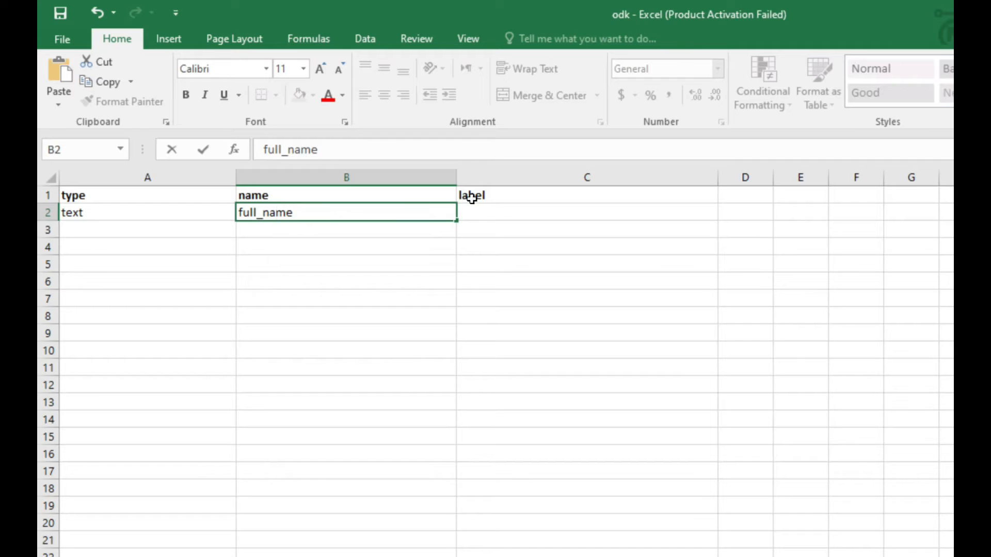
# Enter "Full Name" as the first question's label in cell C2.
pyautogui.click(506, 210)
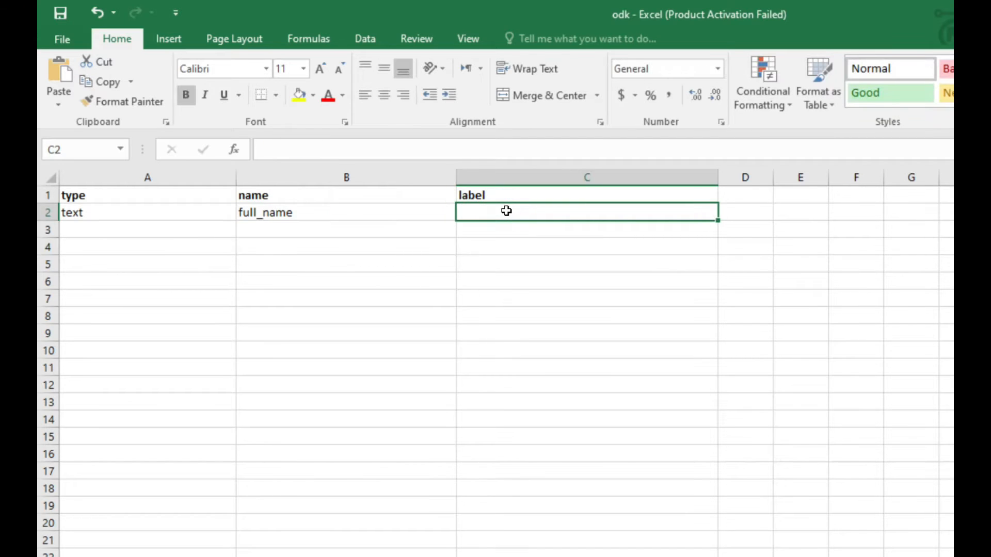
pyautogui.write('F')
pyautogui.write('ukk')
pyautogui.press('BackSpace')
pyautogui.press('BackSpace')
pyautogui.write('ll')
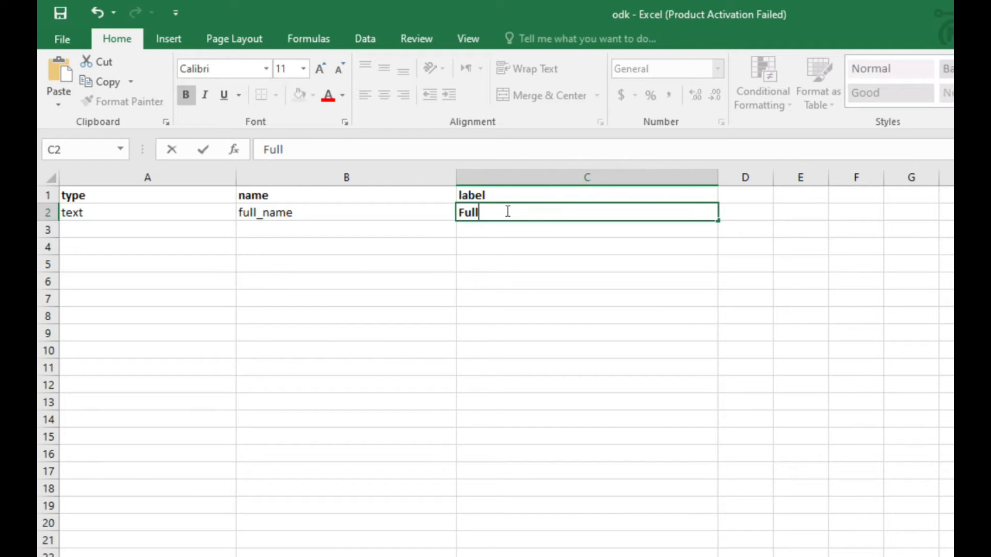
pyautogui.write(' Name')
pyautogui.click(480, 230)
# Copy the regular, non-bold formatting of cell B2 onto cell C2 with Format Painter.
pyautogui.click(531, 212)
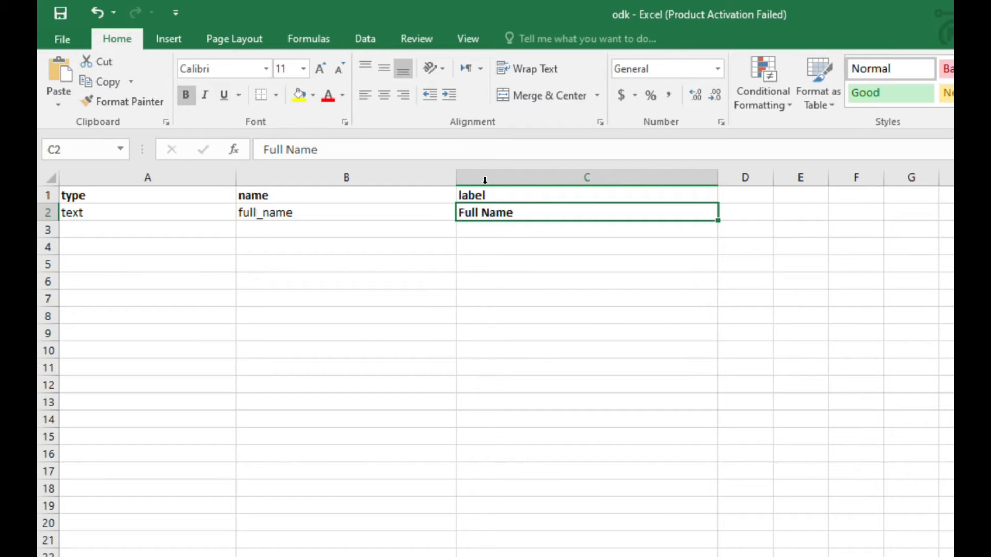
pyautogui.click(369, 201)
pyautogui.click(350, 215)
pyautogui.click(130, 103)
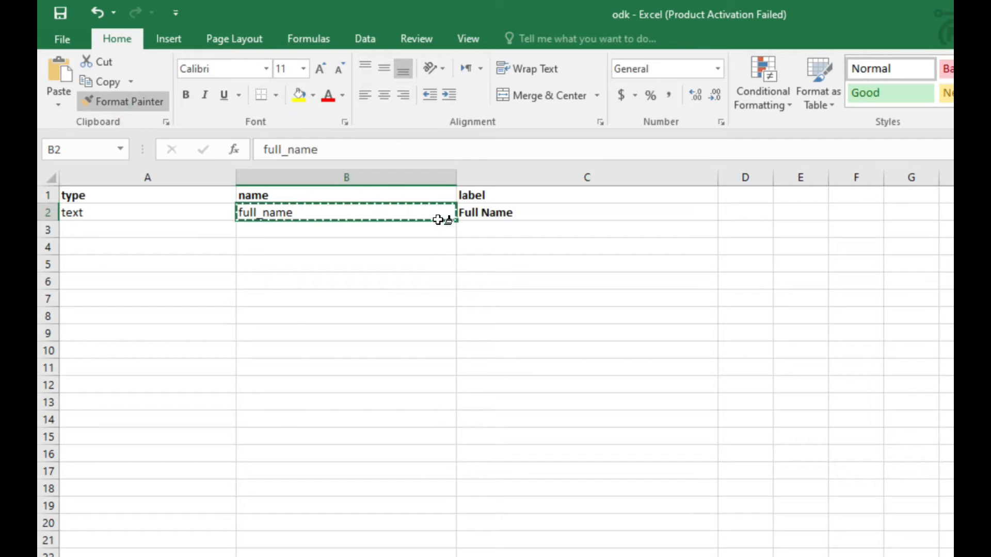
pyautogui.click(467, 216)
pyautogui.click(403, 218)
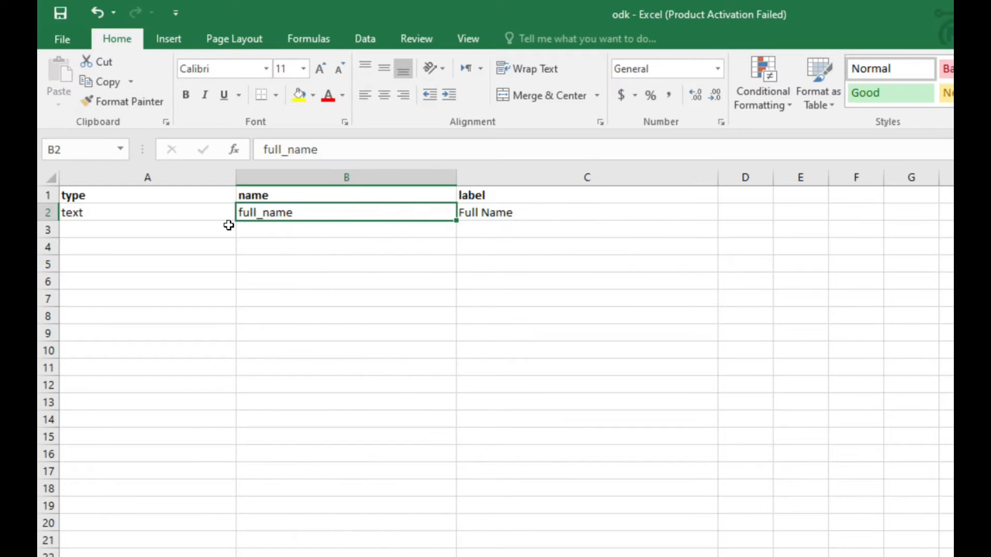
pyautogui.click(146, 209)
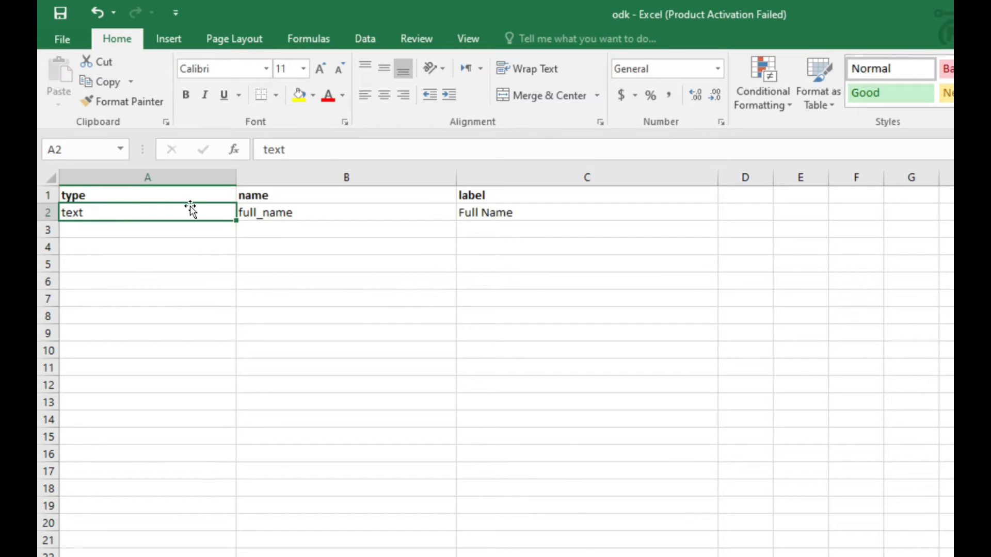
pyautogui.click(500, 214)
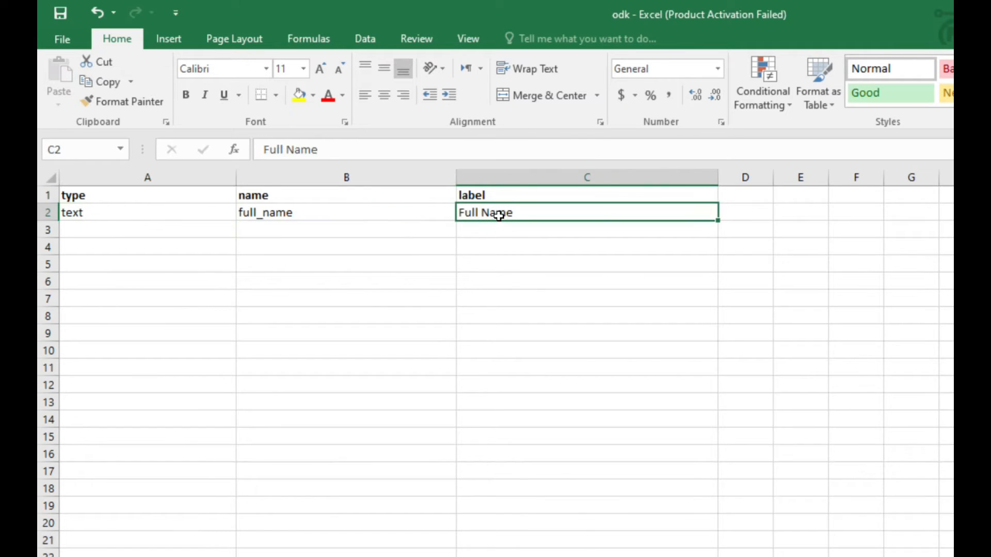
# Enter "text" as the second question's type in cell A3.
pyautogui.click(153, 228)
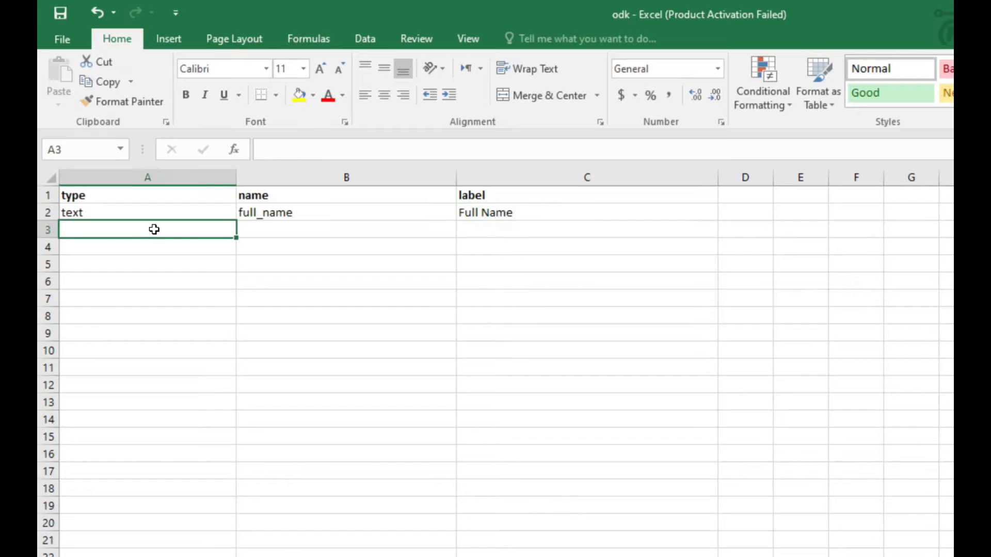
pyautogui.write('text')
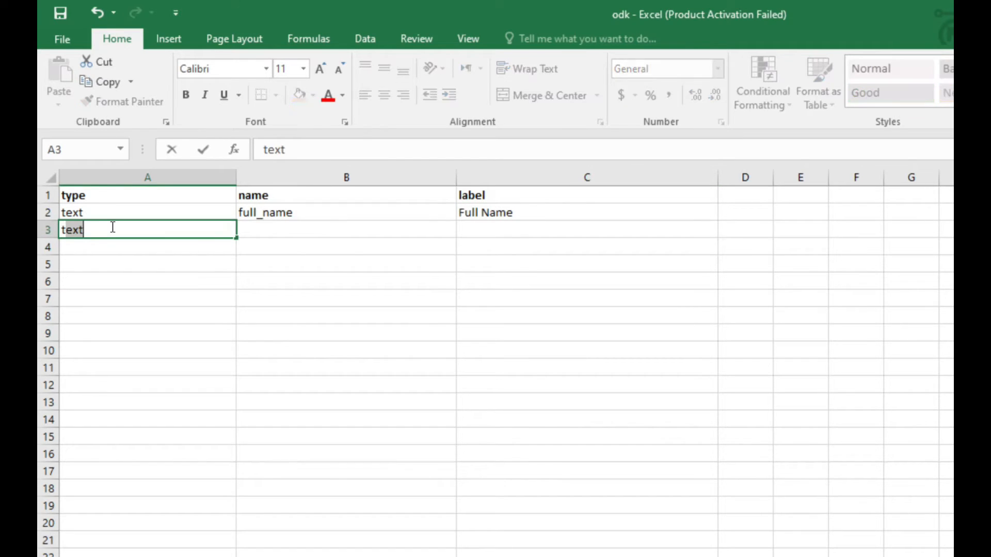
pyautogui.press('alt')
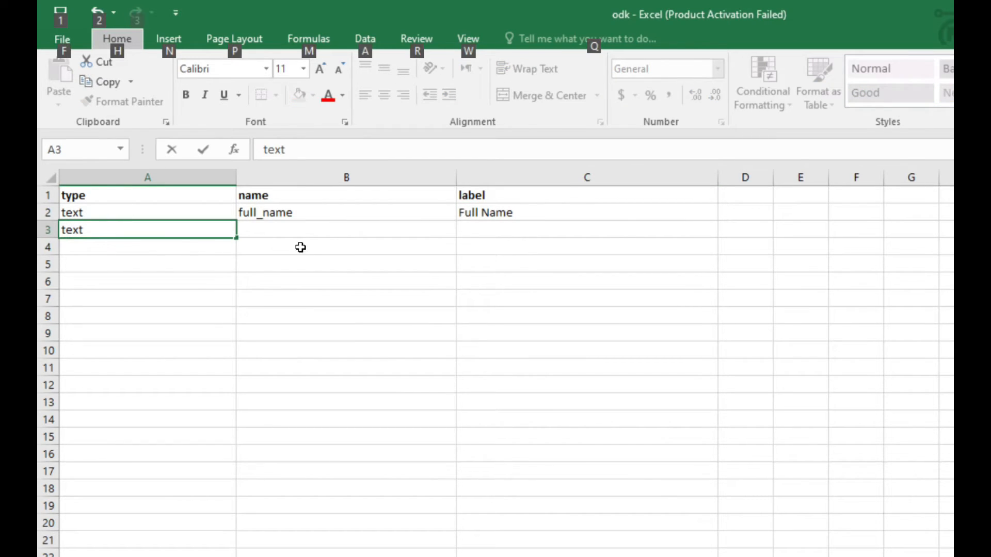
pyautogui.click(346, 229)
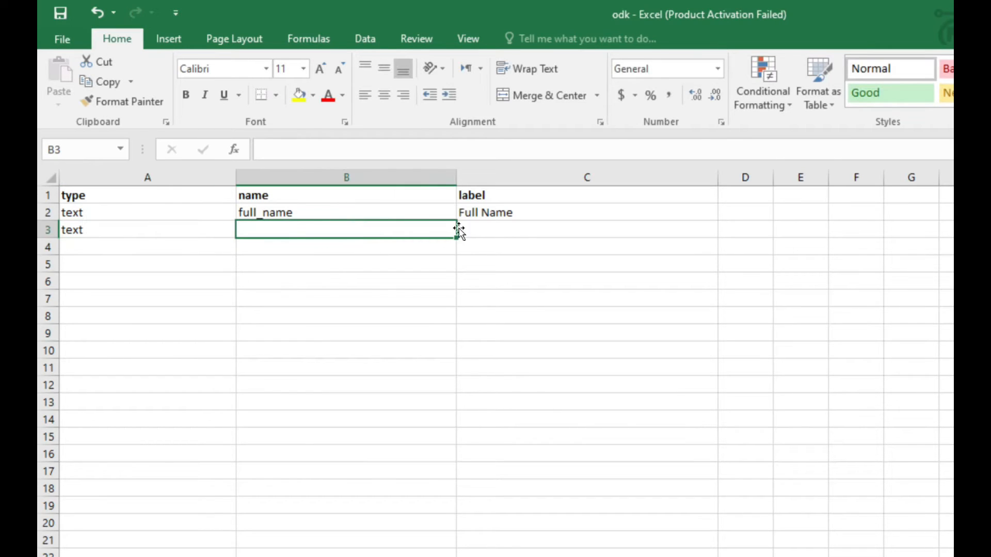
# Enter "Full Address" as the second question's label in cell C3.
pyautogui.click(478, 229)
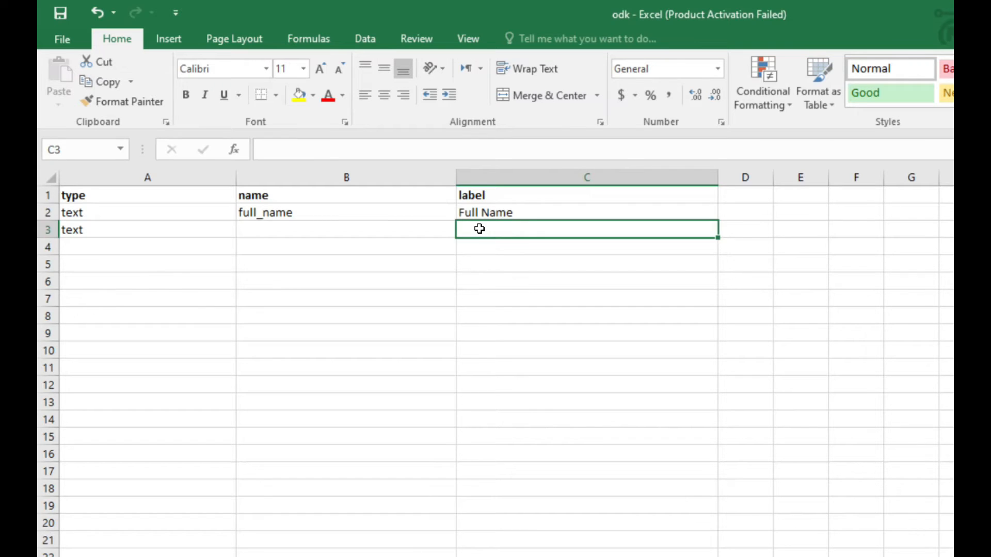
pyautogui.write('Full Address')
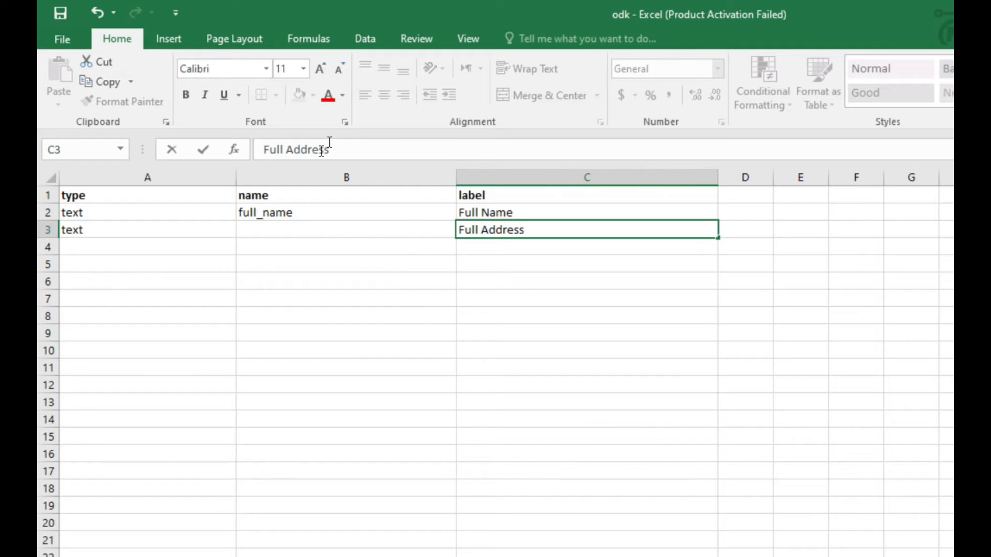
# Enter "physical_address" as the second question's name in cell B3.
pyautogui.click(268, 224)
pyautogui.write('physical')
pyautogui.press('BackSpace')
pyautogui.press('BackSpace')
pyautogui.press('BackSpace')
pyautogui.write('cal')
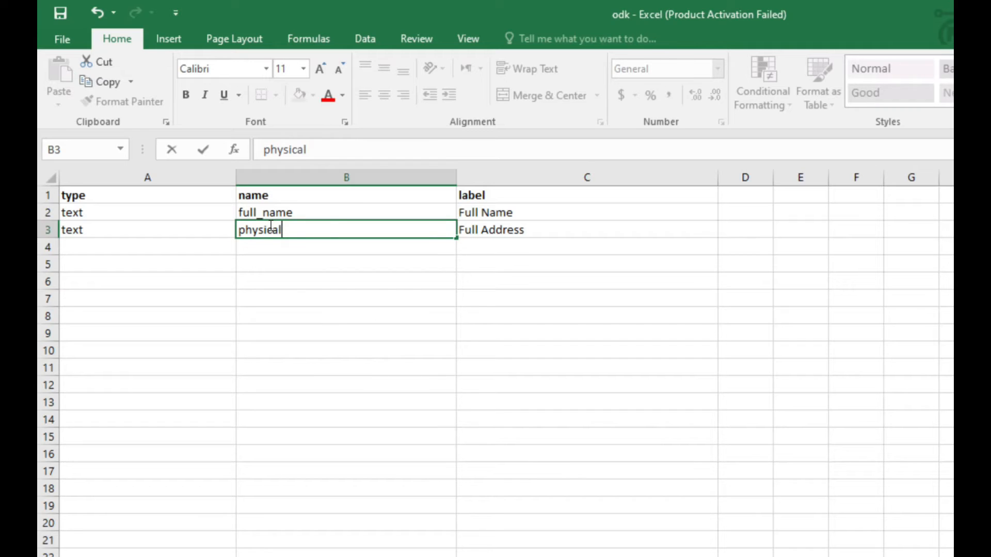
pyautogui.write('_address')
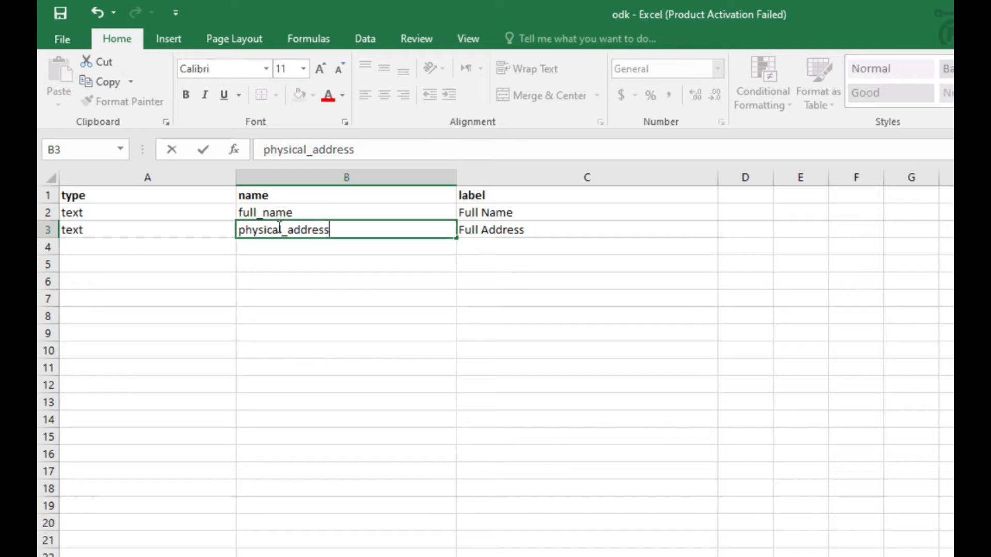
pyautogui.click(279, 227)
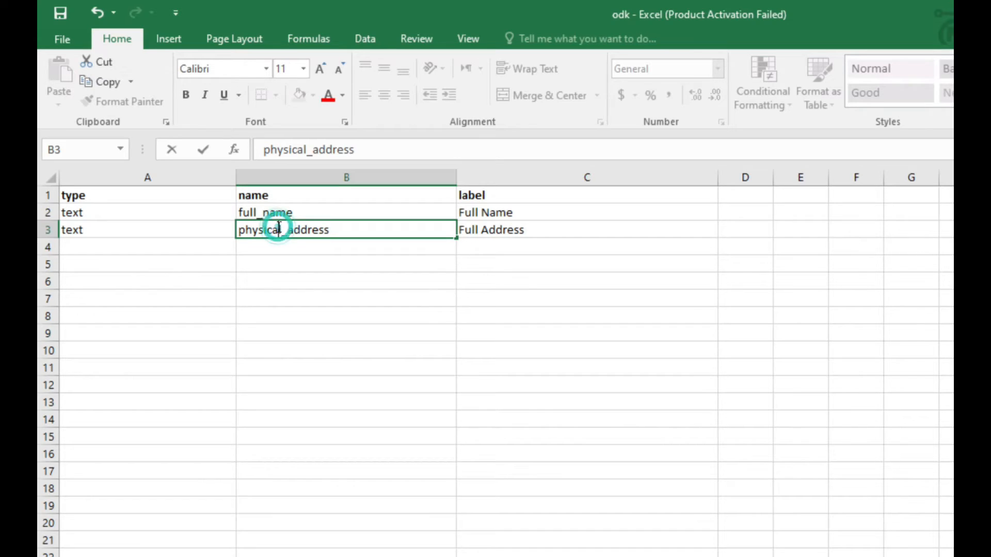
pyautogui.press('Left')
pyautogui.press('Left')
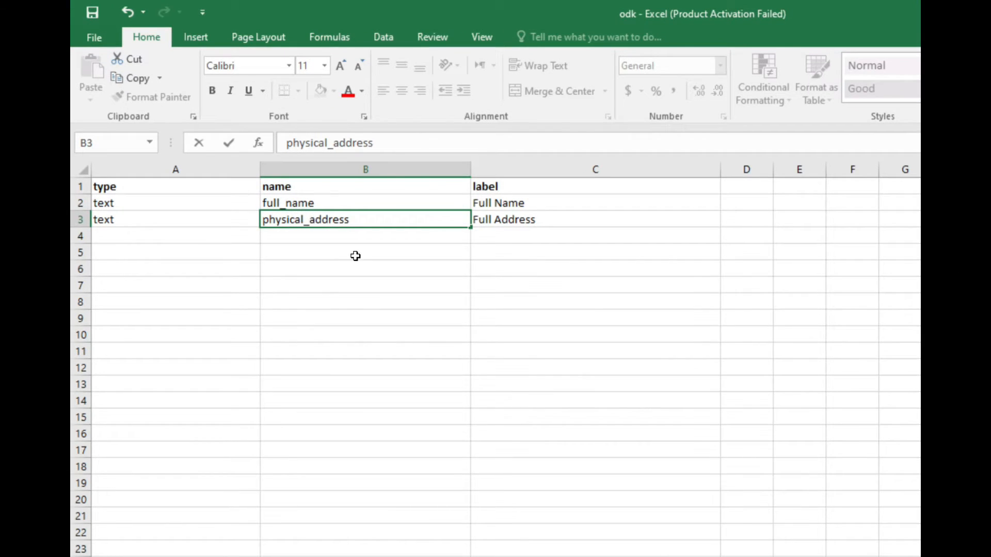
# Enter "select_one" followed by a space as the third question's type in cell A4.
pyautogui.click(173, 234)
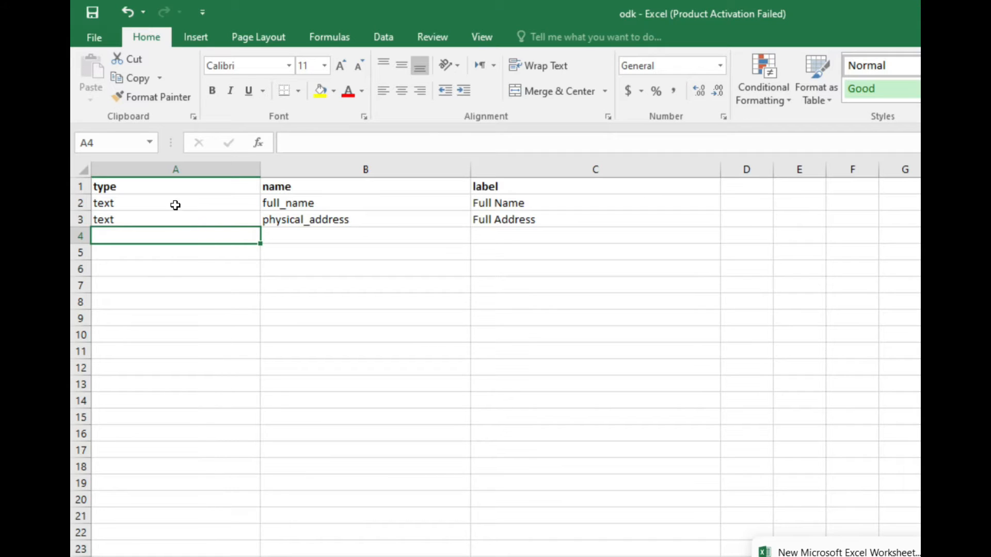
pyautogui.click(174, 204)
pyautogui.click(180, 237)
pyautogui.write('se')
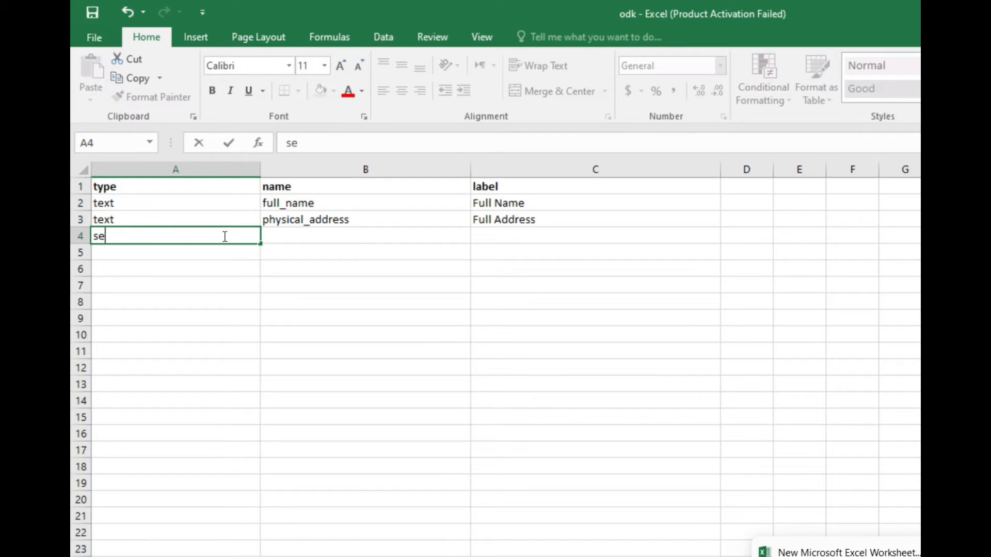
pyautogui.write('lect_one')
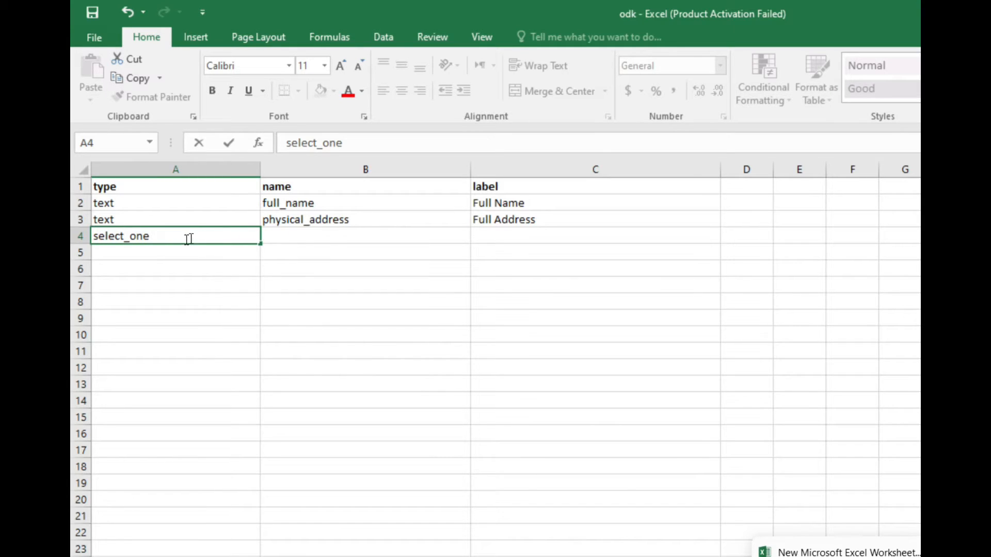
# Enter "gender" as the third question's name in cell B4 and "Gender" as its label in cell C4.
pyautogui.click(289, 237)
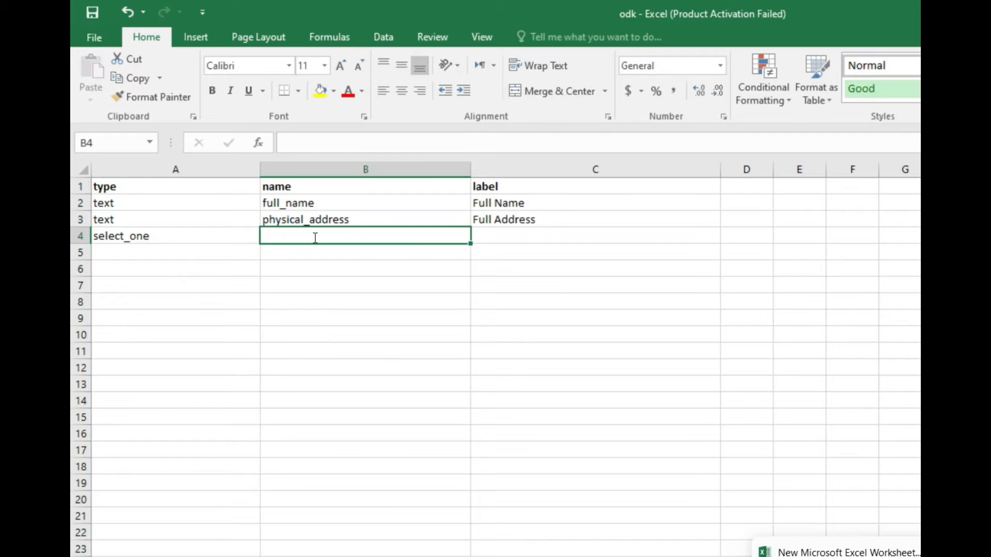
pyautogui.write('gender')
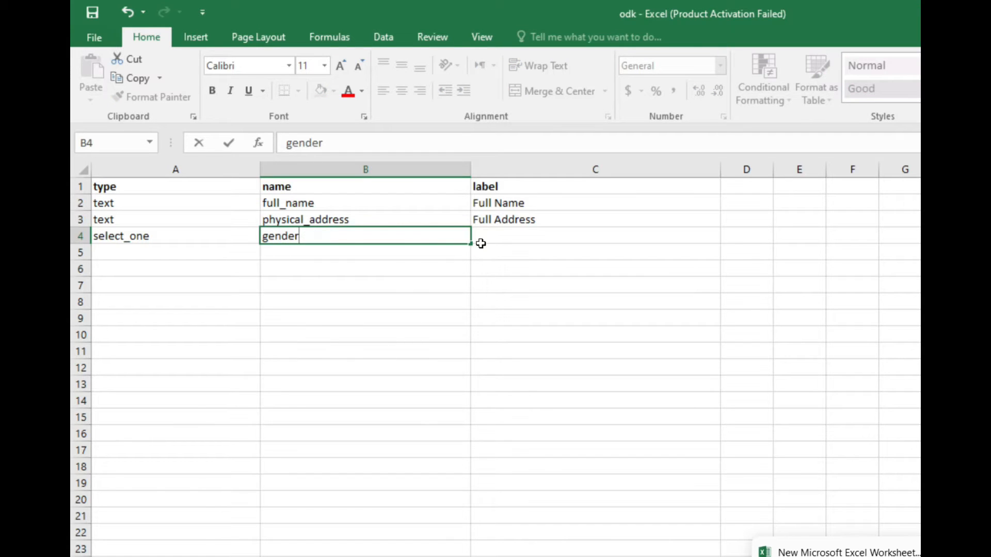
pyautogui.click(510, 237)
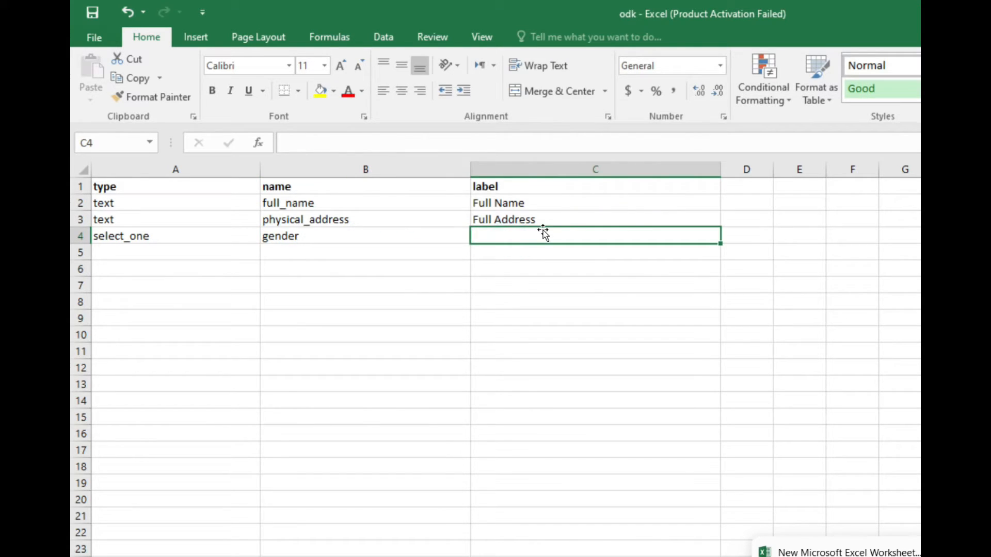
pyautogui.write('Gend')
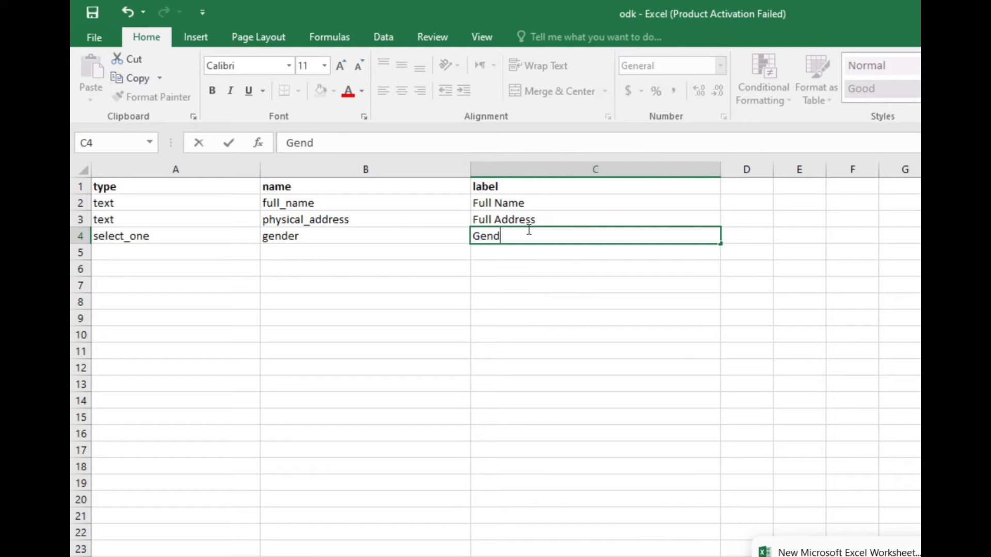
pyautogui.press('BackSpace')
pyautogui.write('der')
# Append the list name "gender" to the type in cell A4, making it "select_one gender".
pyautogui.click(297, 239)
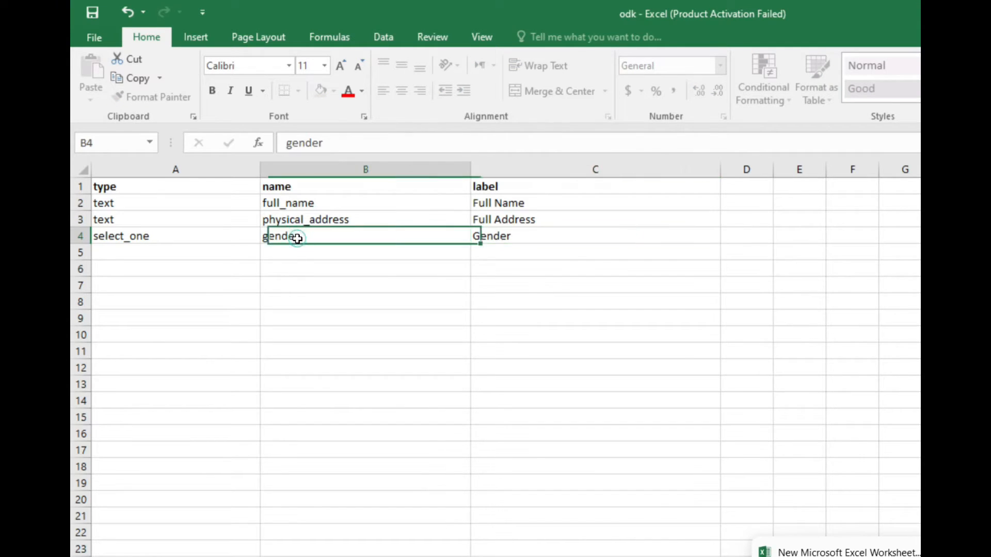
pyautogui.doubleClick(152, 236)
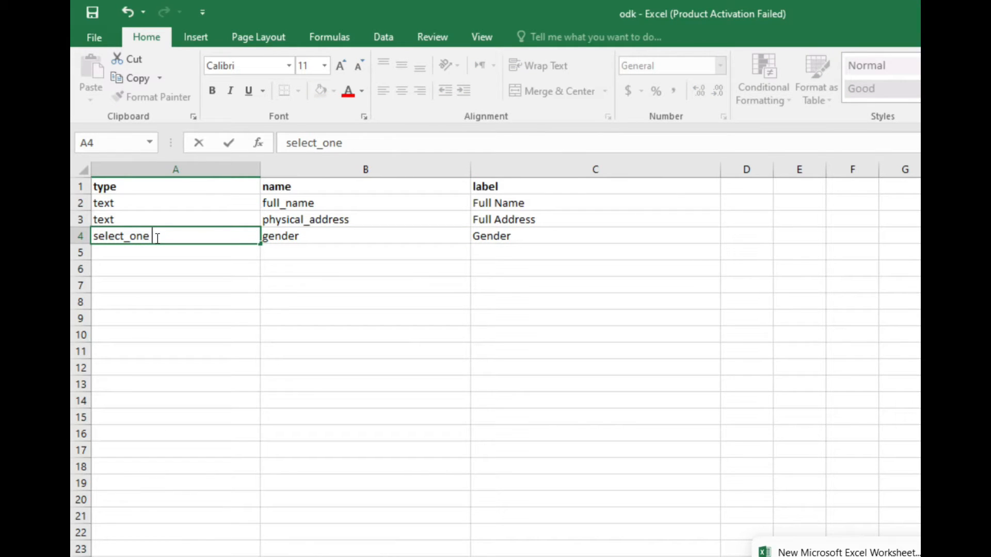
pyautogui.write('gender')
pyautogui.click(292, 235)
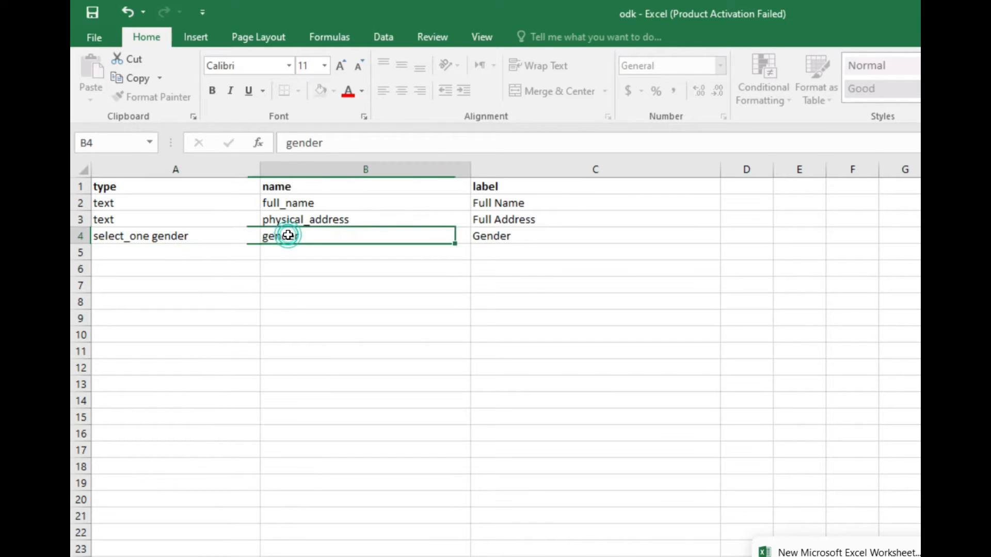
# Review the type, name and label cells of the gender question in row 4.
pyautogui.click(180, 237)
pyautogui.click(160, 253)
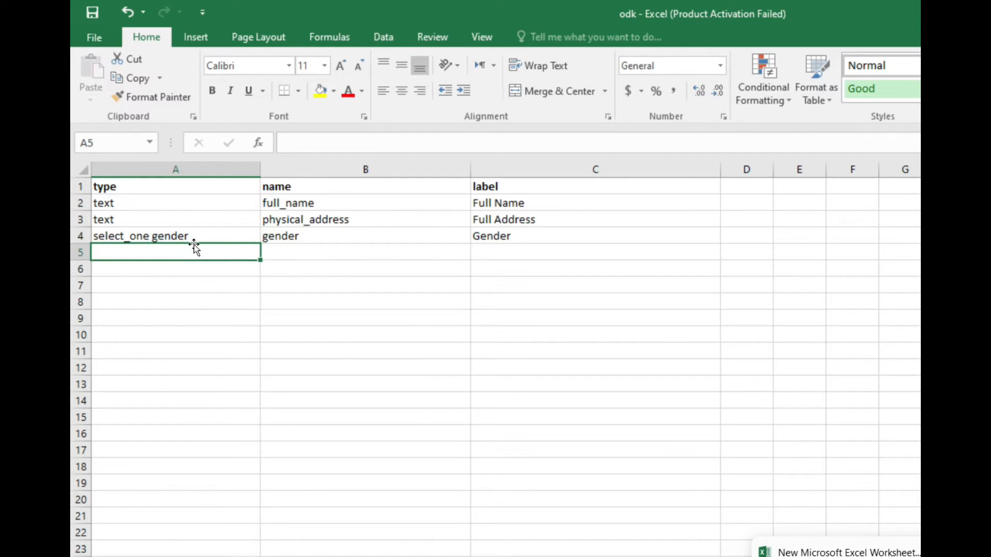
pyautogui.click(230, 234)
pyautogui.click(288, 235)
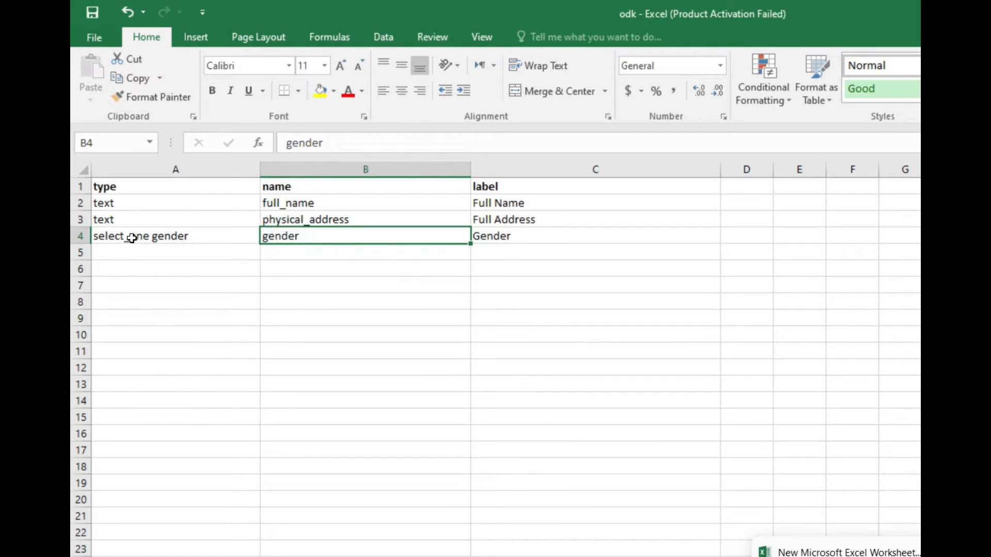
pyautogui.click(169, 236)
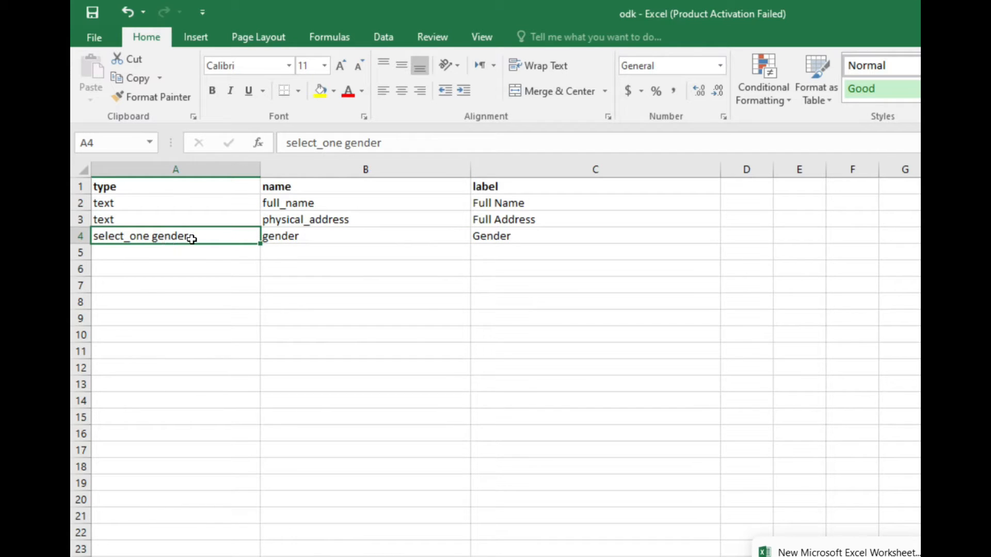
pyautogui.click(286, 236)
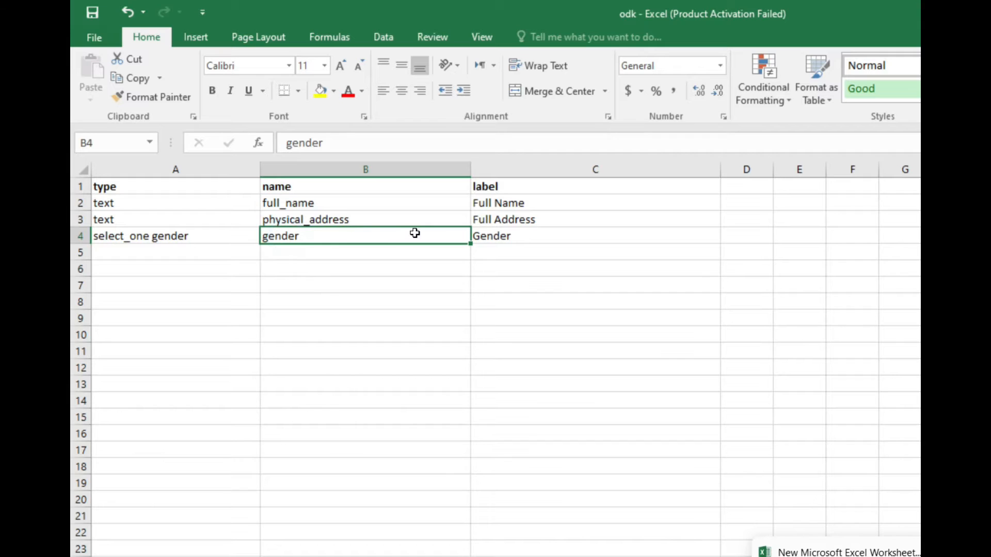
pyautogui.click(494, 237)
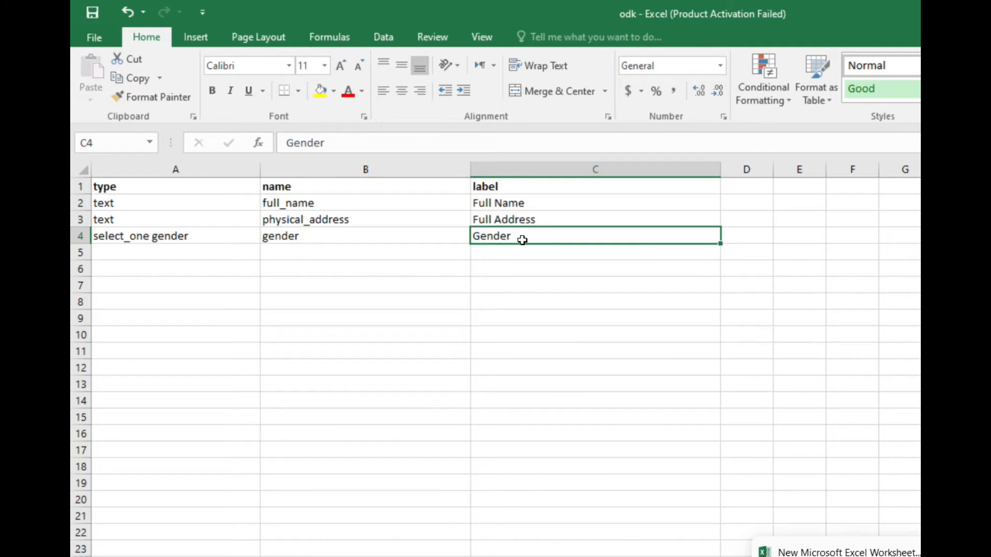
pyautogui.click(290, 239)
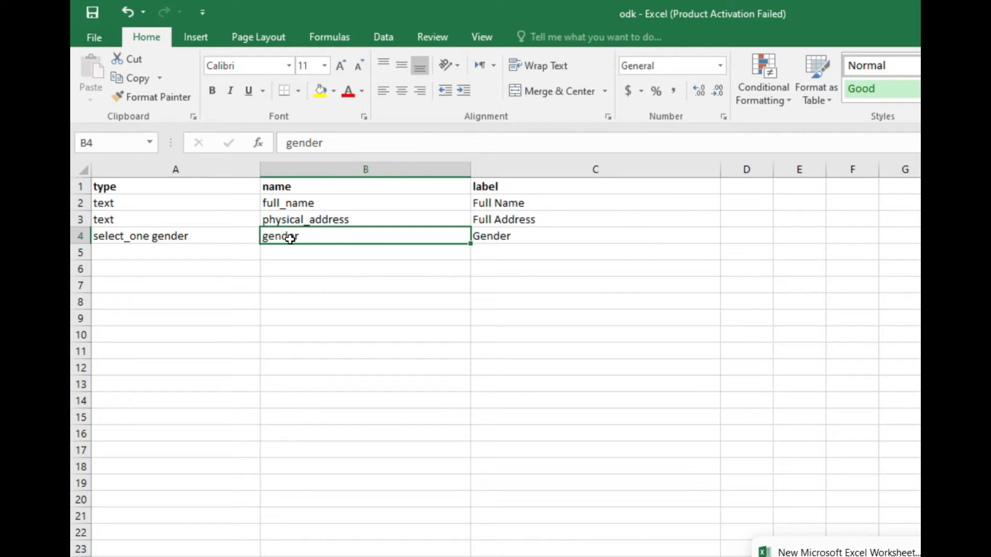
pyautogui.click(218, 240)
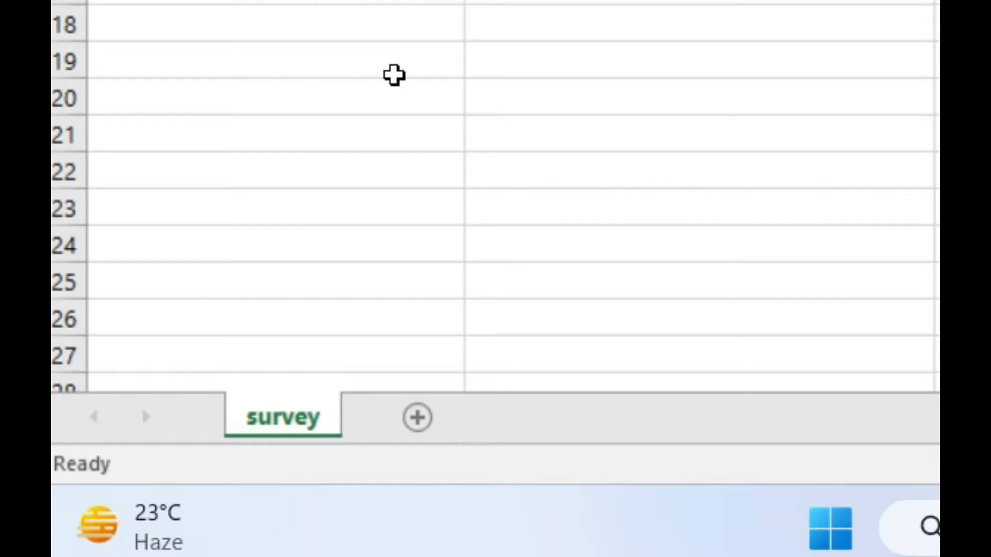
# Add a new worksheet after the survey sheet and rename it "choices".
pyautogui.click(416, 431)
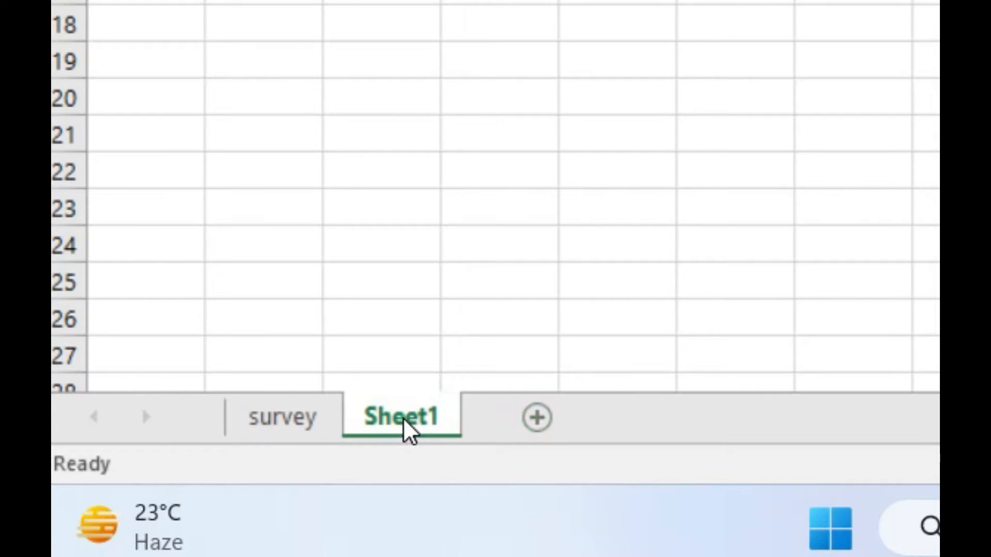
pyautogui.doubleClick(406, 425)
pyautogui.write('choices')
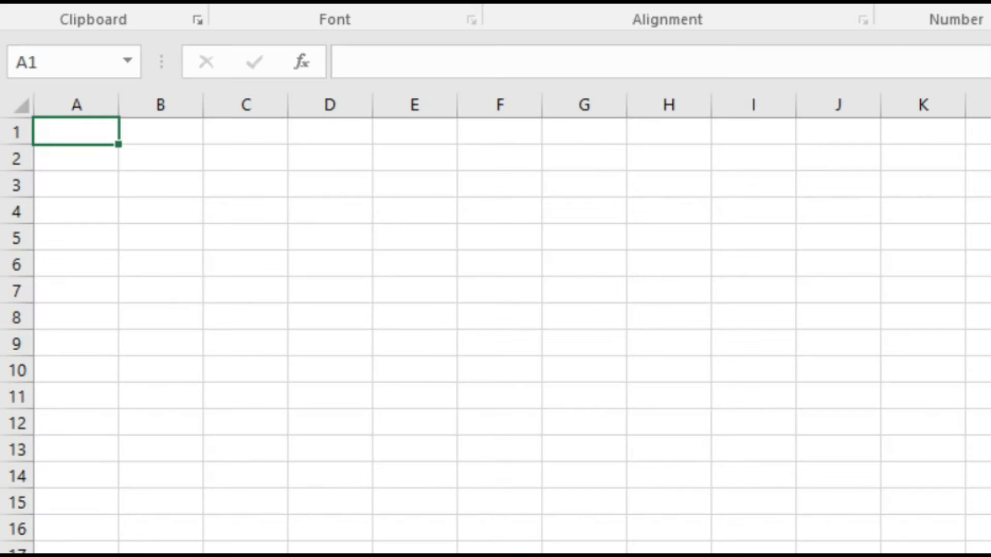
pyautogui.press('Return')
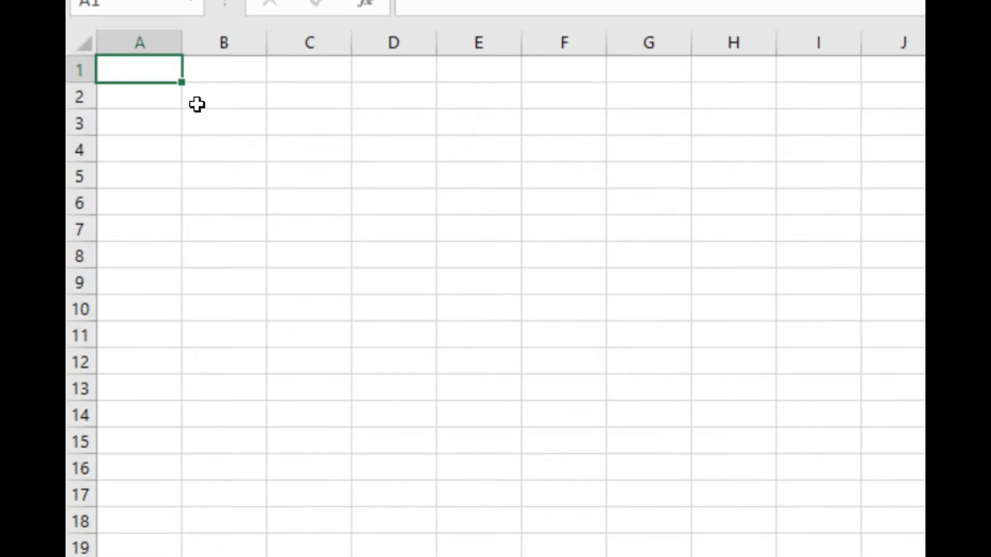
# Widen column A of the choices sheet and enter the header "list_name" in cell A1.
pyautogui.moveTo(119, 105); pyautogui.dragTo(150, 106)
pyautogui.doubleClick(179, 63)
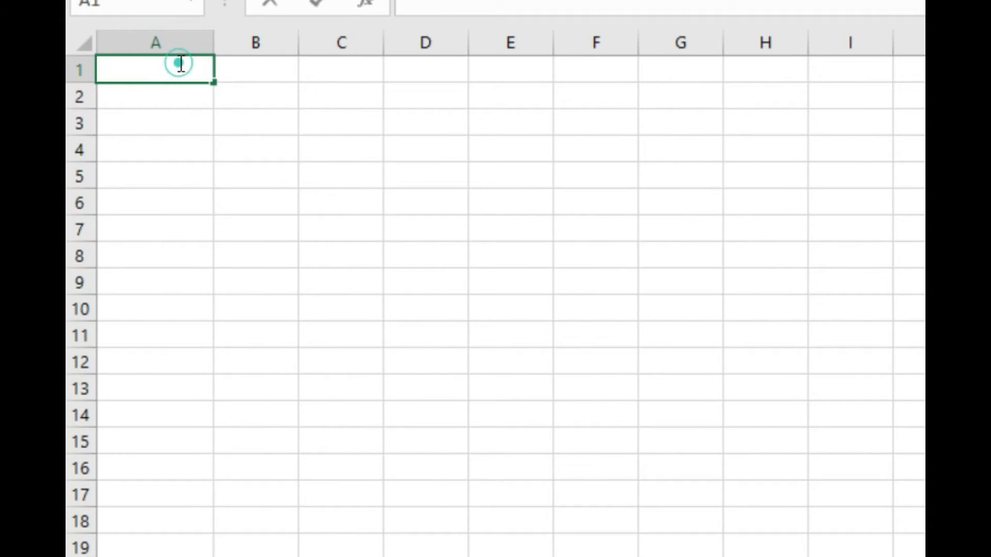
pyautogui.write('list_name')
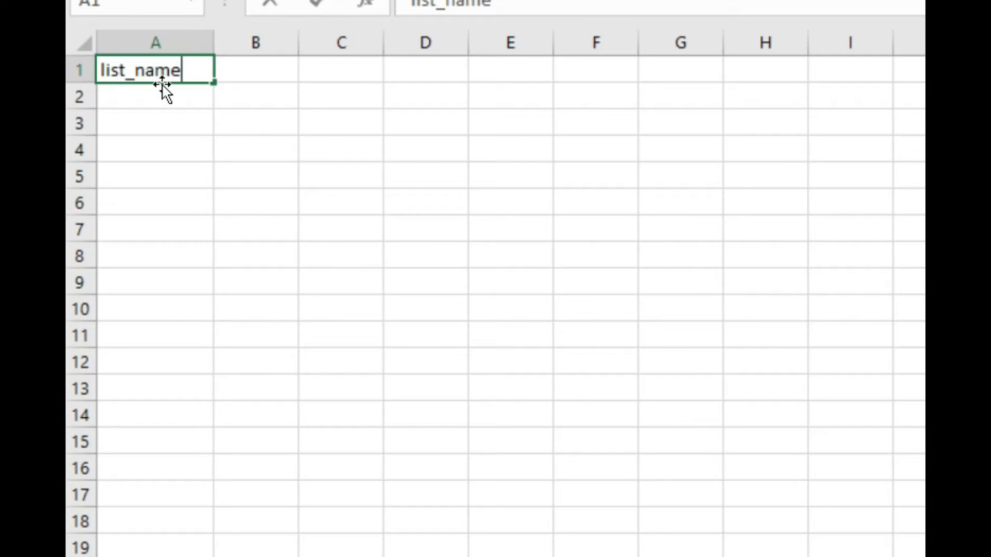
pyautogui.click(164, 86)
# Widen column B of the choices sheet and enter the header "name" in cell B1.
pyautogui.click(247, 44)
pyautogui.moveTo(290, 49); pyautogui.dragTo(500, 47)
pyautogui.click(159, 79)
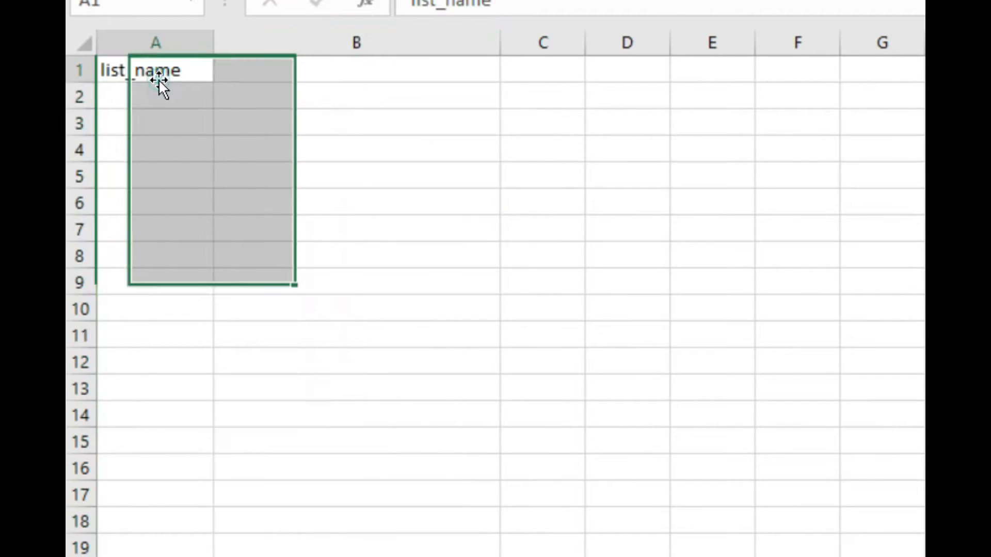
pyautogui.doubleClick(289, 66)
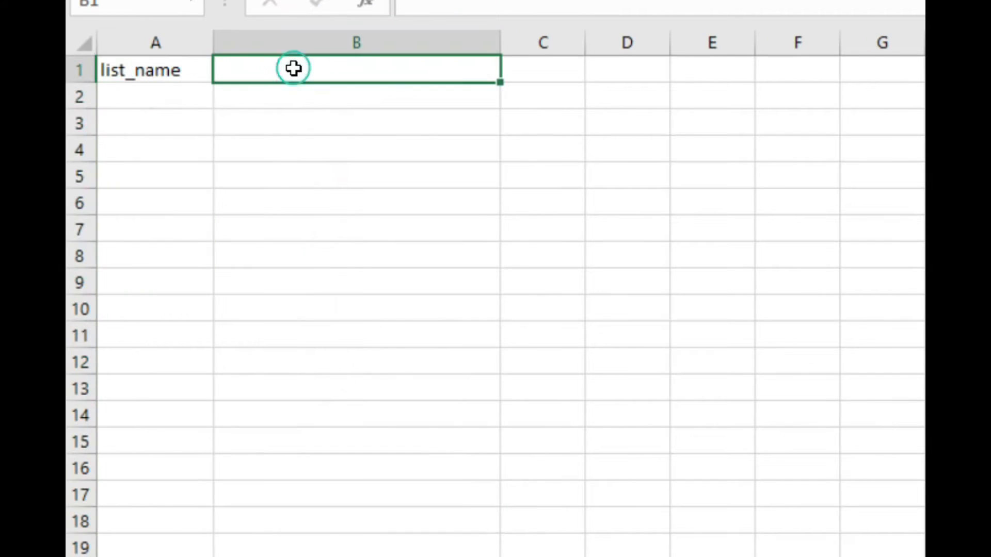
pyautogui.click(166, 69)
pyautogui.doubleClick(242, 65)
pyautogui.write('name')
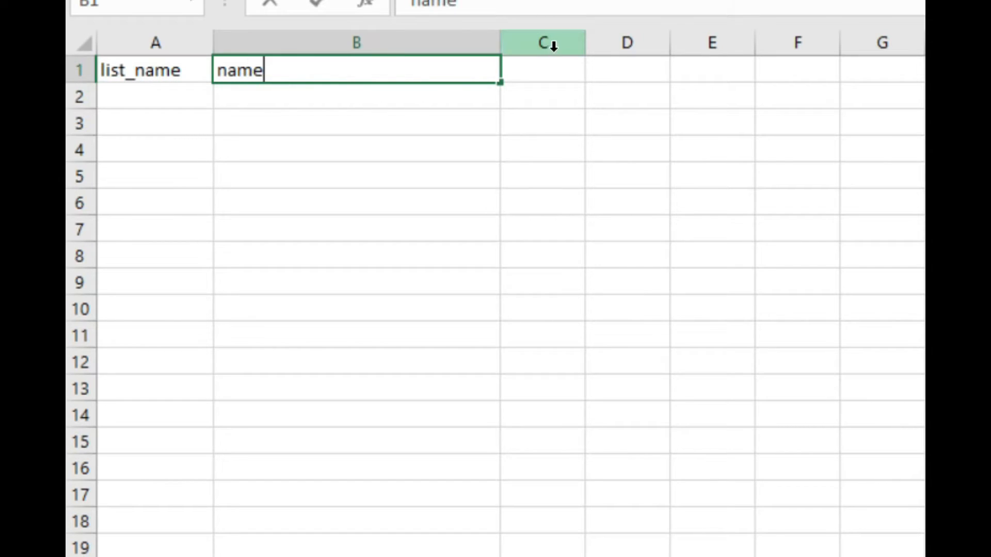
# Widen column C of the choices sheet and enter the header "label" in cell C1.
pyautogui.click(568, 43)
pyautogui.moveTo(585, 46); pyautogui.dragTo(841, 42)
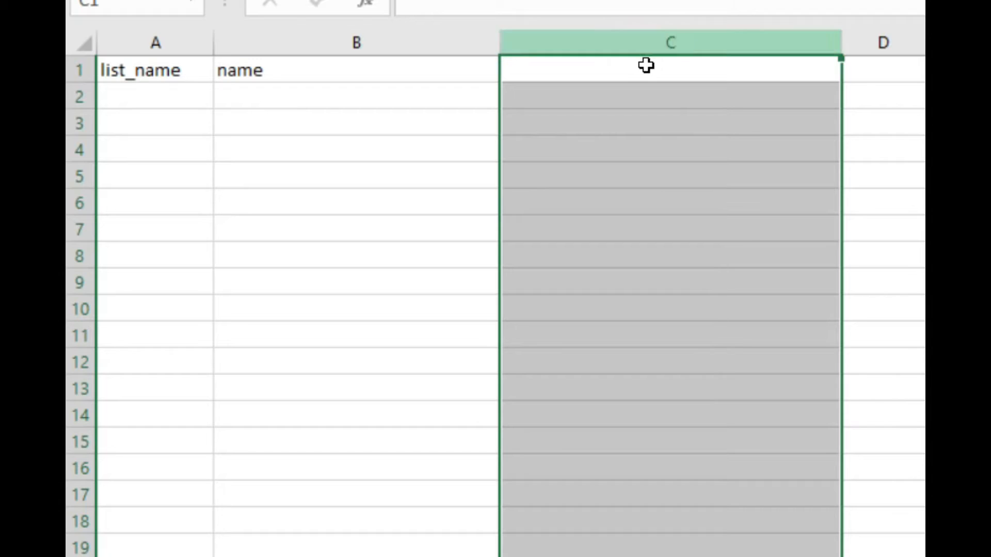
pyautogui.click(633, 69)
pyautogui.write('la')
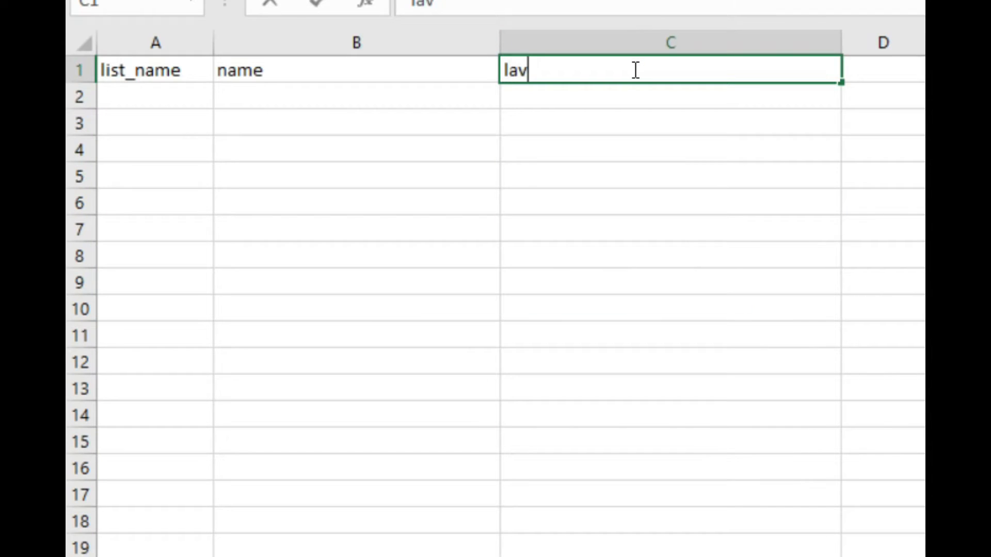
pyautogui.write('bel')
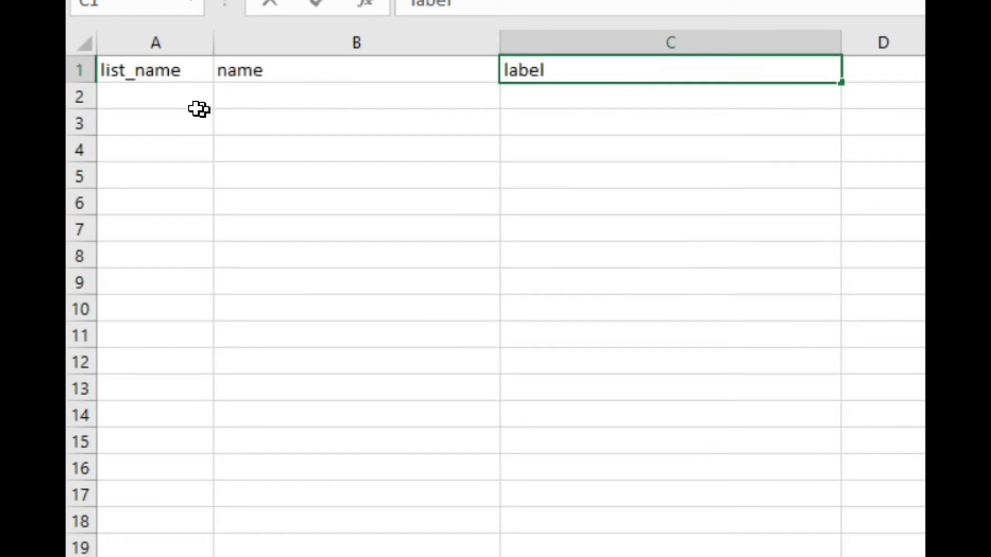
# Make the header cells A1:C1 of the choices sheet bold.
pyautogui.click(176, 91)
pyautogui.moveTo(705, 73); pyautogui.dragTo(138, 77)
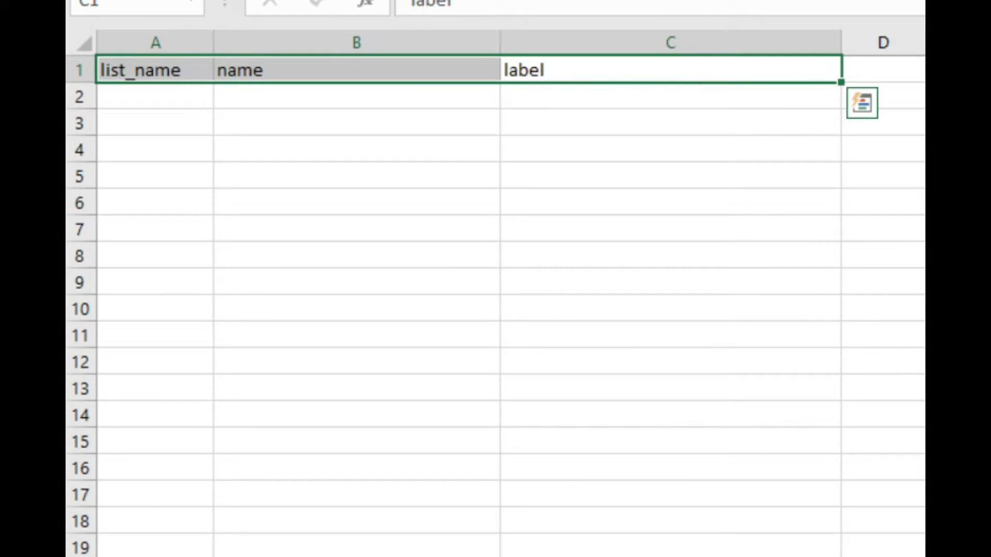
pyautogui.hotkey('ctrl', 'b')
pyautogui.click(187, 106)
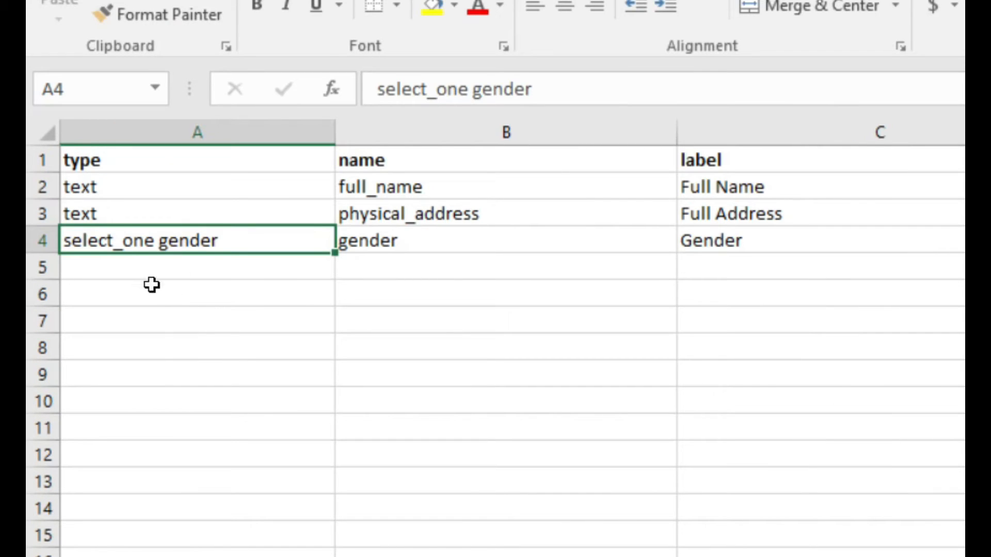
# Check the gender question's type in the survey sheet and enter its list name "gender" in cell A2 of the choices sheet.
pyautogui.click(392, 247)
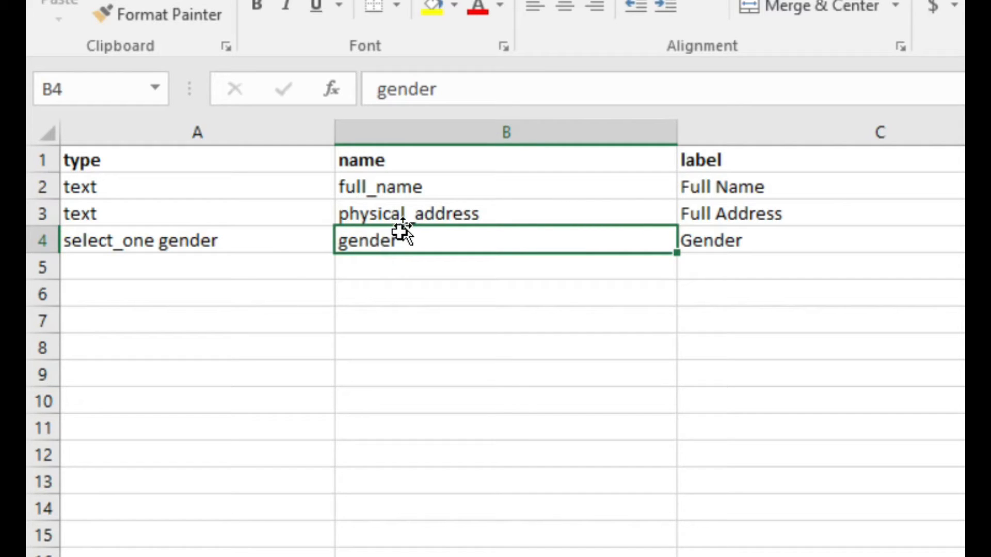
pyautogui.click(184, 243)
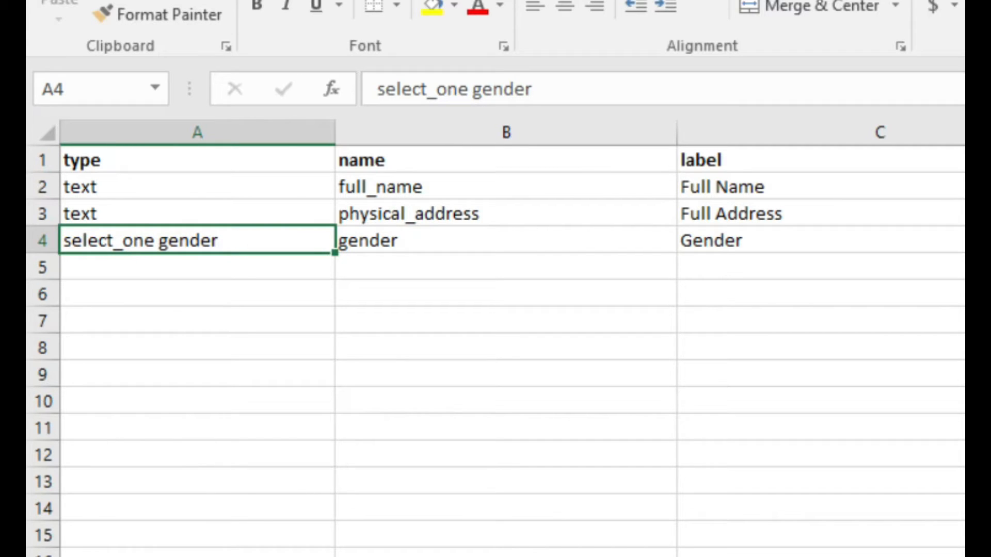
pyautogui.hotkey('ctrl', 'pagedown')
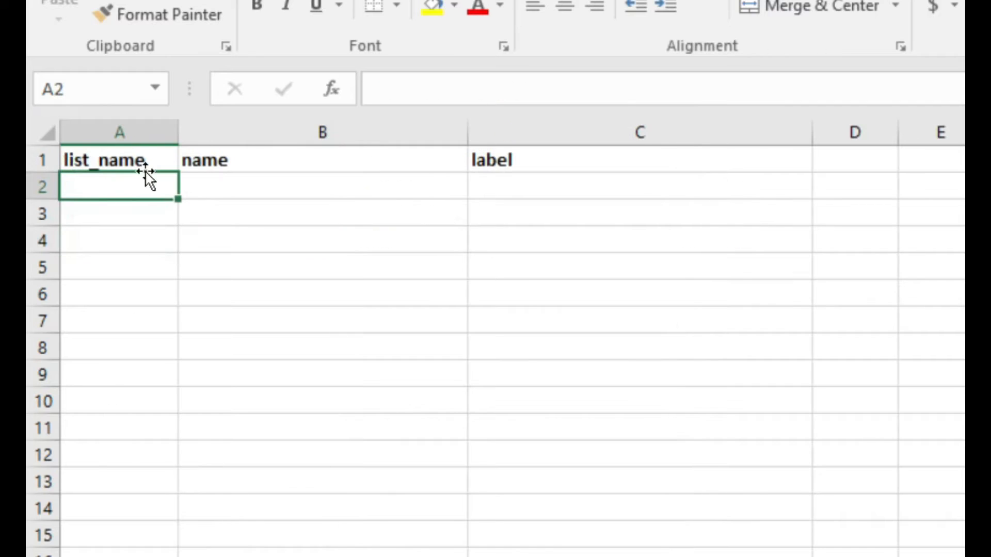
pyautogui.doubleClick(121, 182)
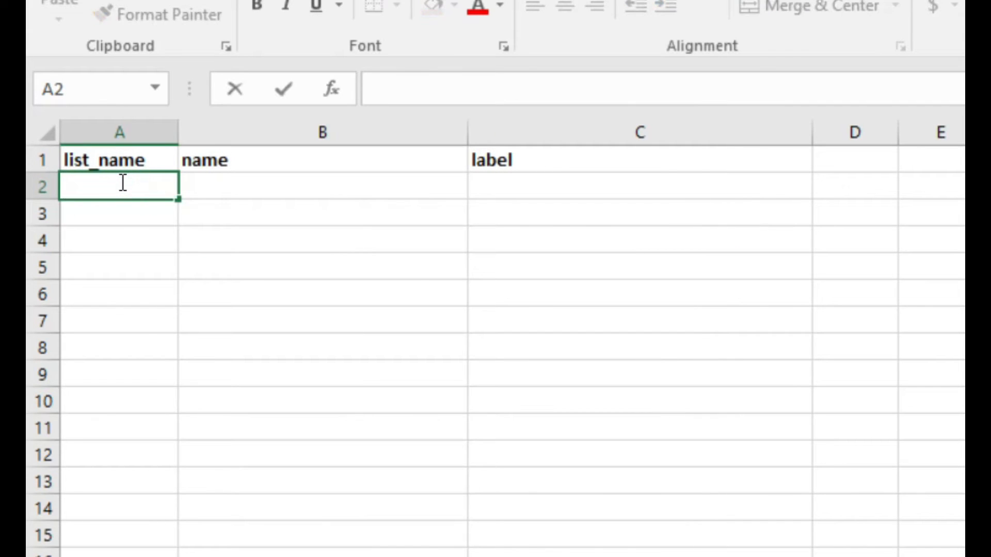
pyautogui.write('gender')
pyautogui.click(106, 192)
# Complete the first gender choice in row 2 with the name "male" and the label "Male".
pyautogui.click(221, 186)
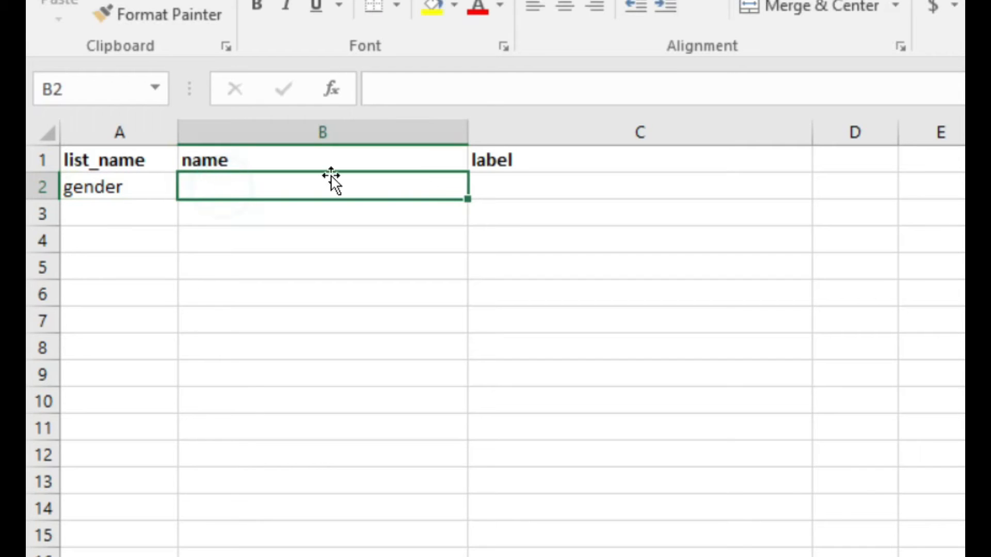
pyautogui.click(511, 181)
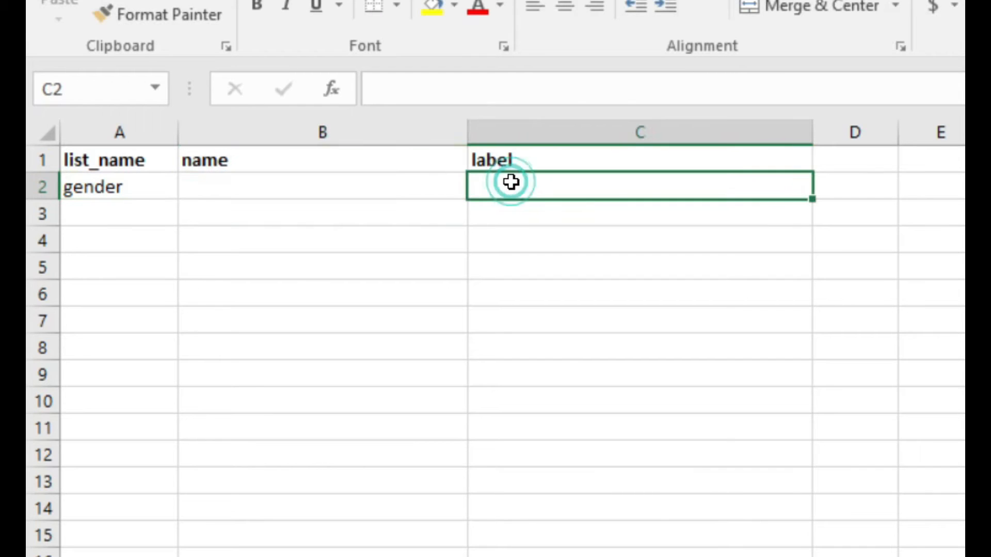
pyautogui.click(265, 185)
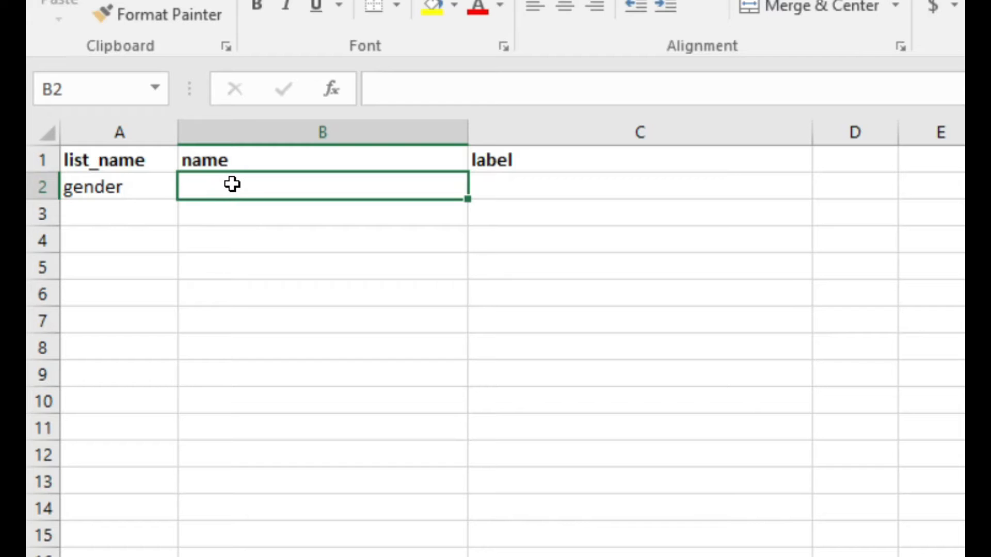
pyautogui.write('male')
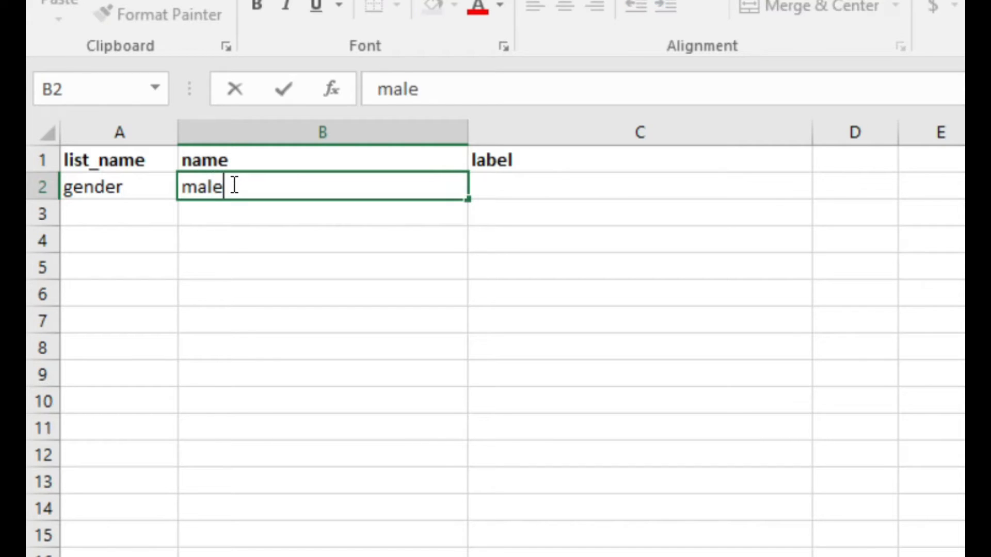
pyautogui.click(562, 186)
pyautogui.write('Male')
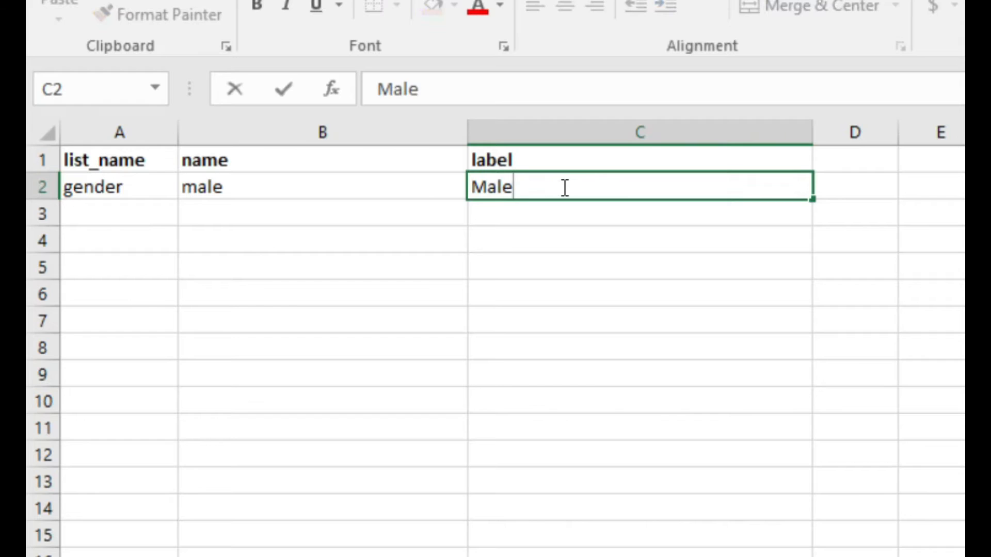
# Add a second choice in row 3 with list name "gender", name "female" and label "Female".
pyautogui.click(136, 205)
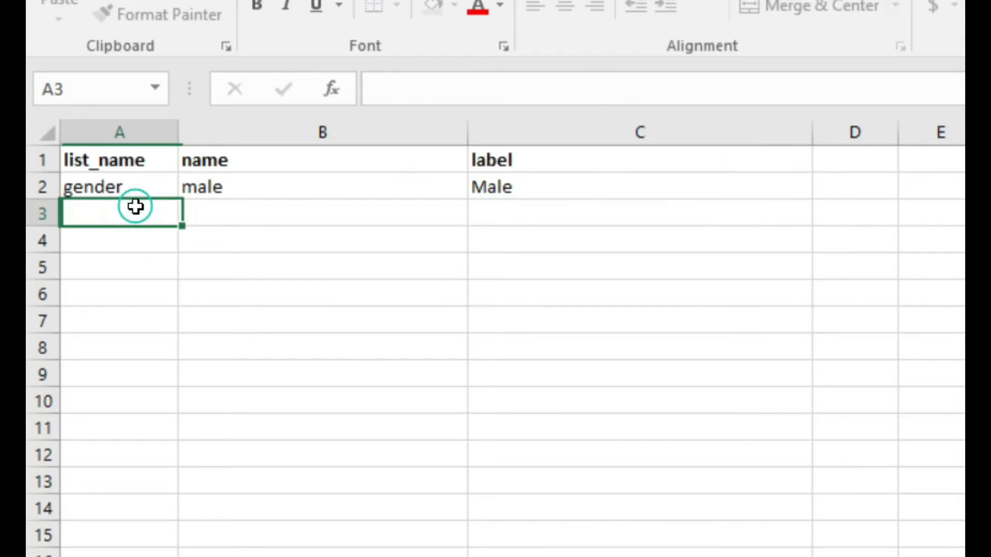
pyautogui.write('gender')
pyautogui.click(237, 215)
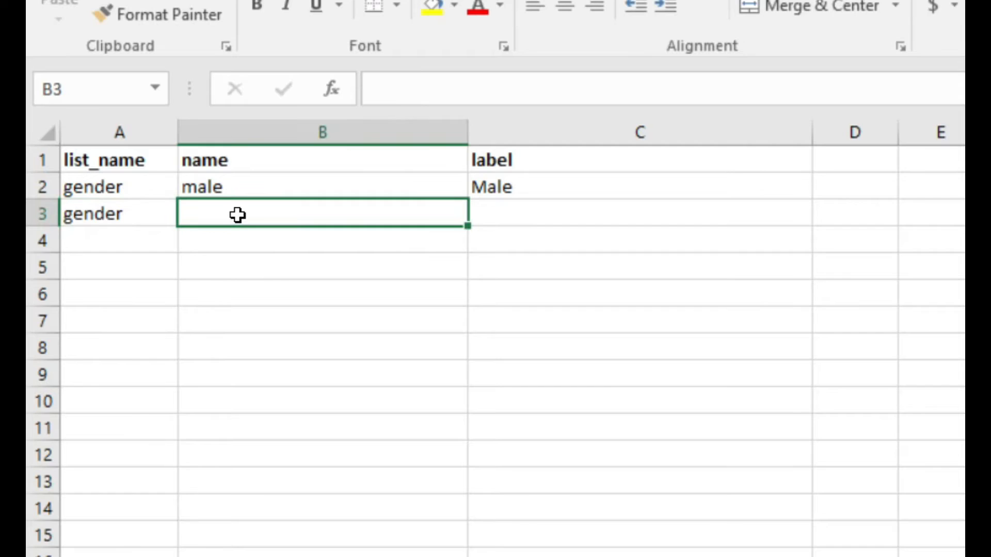
pyautogui.write('female')
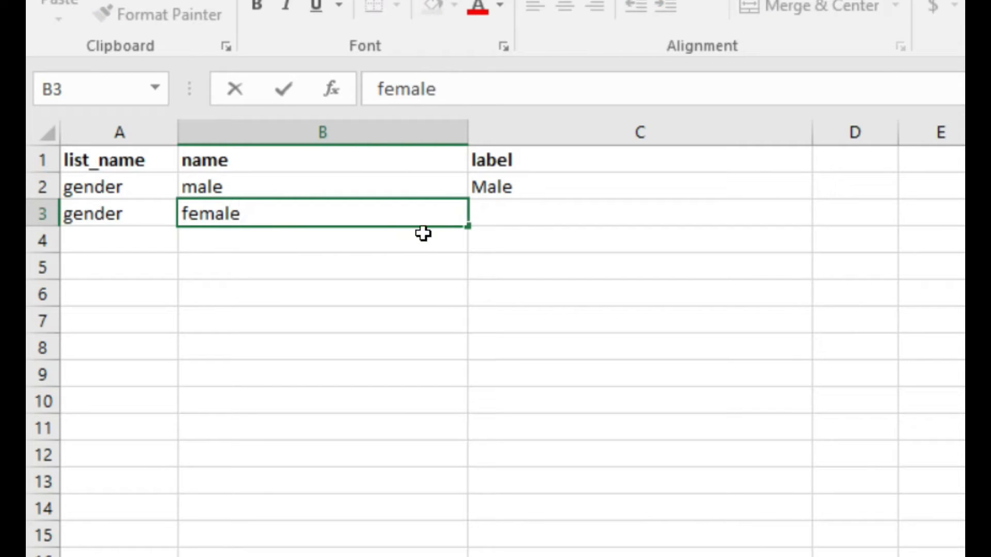
pyautogui.click(533, 213)
pyautogui.write('Female')
pyautogui.click(414, 229)
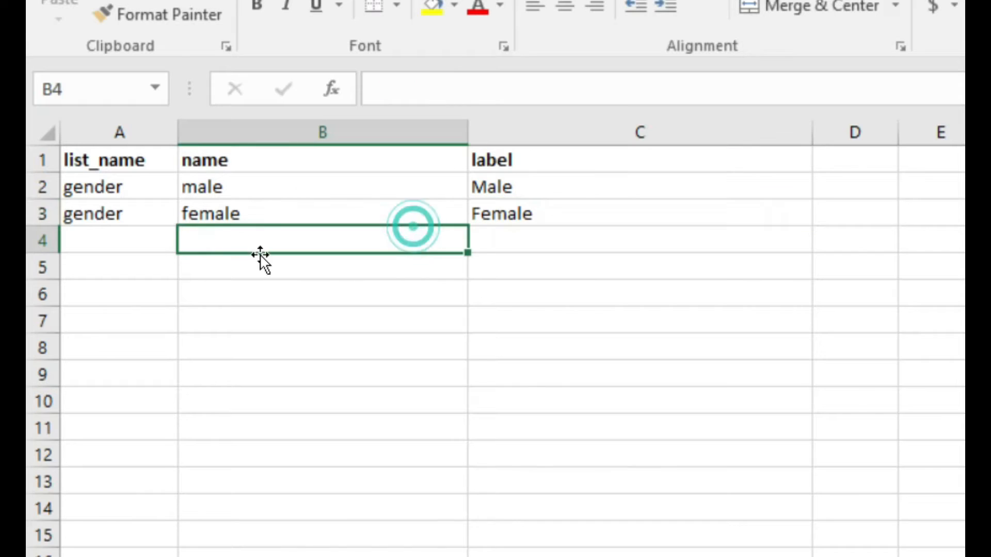
# Review the gender options in the choices sheet and the question types and names in the survey sheet.
pyautogui.click(110, 186)
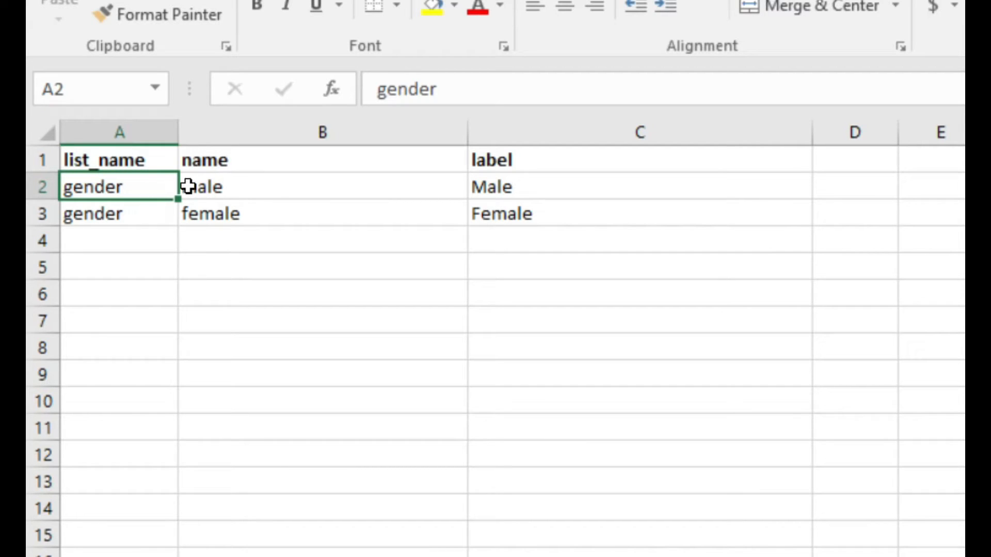
pyautogui.click(512, 179)
pyautogui.click(511, 215)
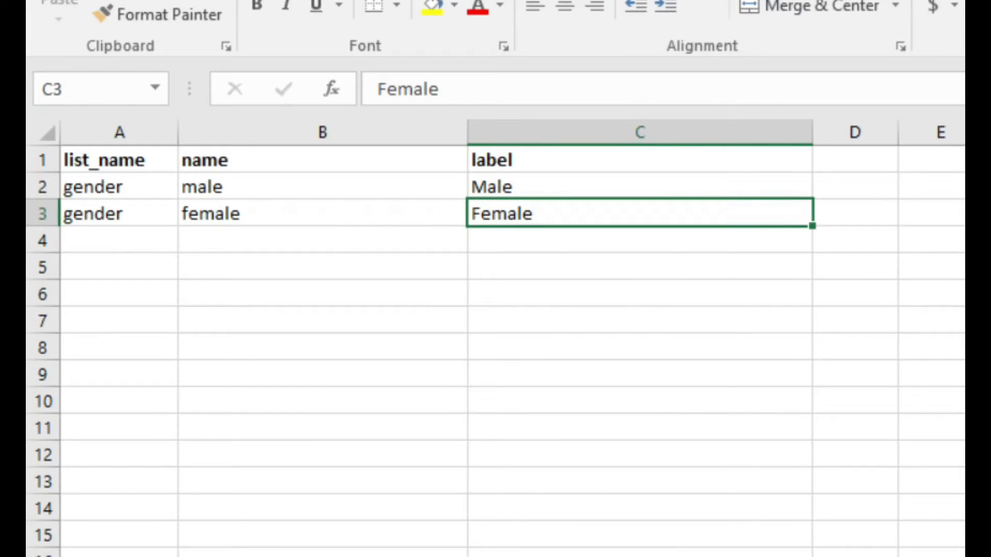
pyautogui.click(227, 556)
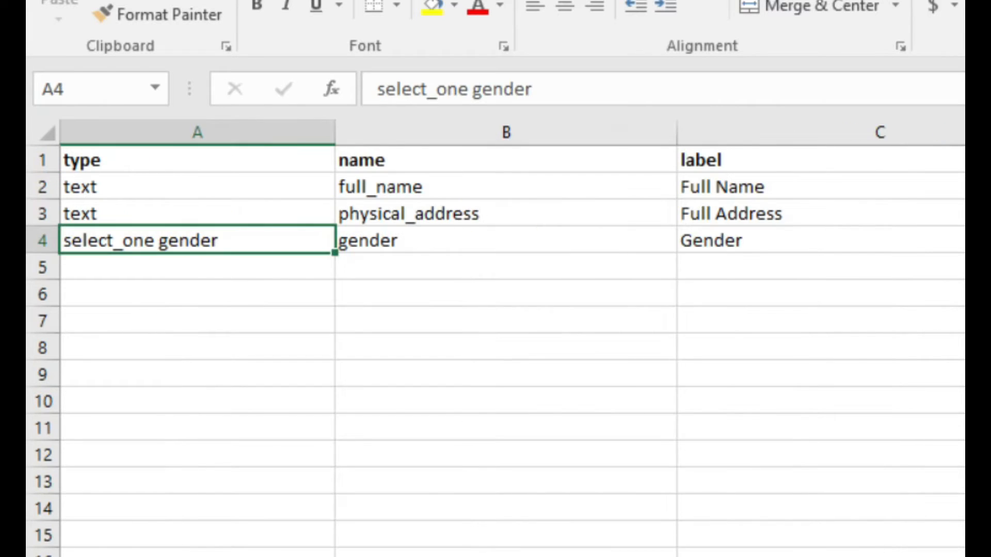
pyautogui.click(187, 214)
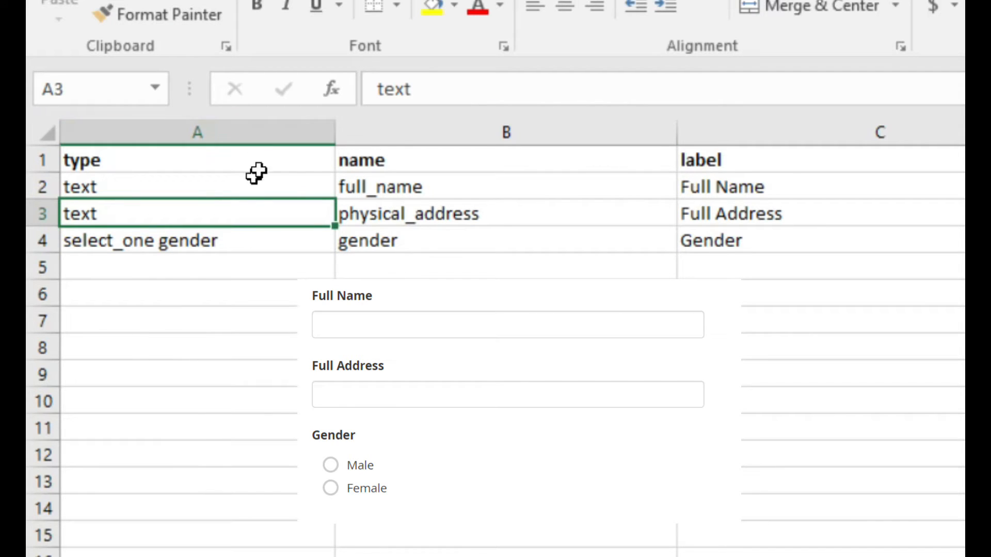
pyautogui.click(372, 190)
pyautogui.click(402, 219)
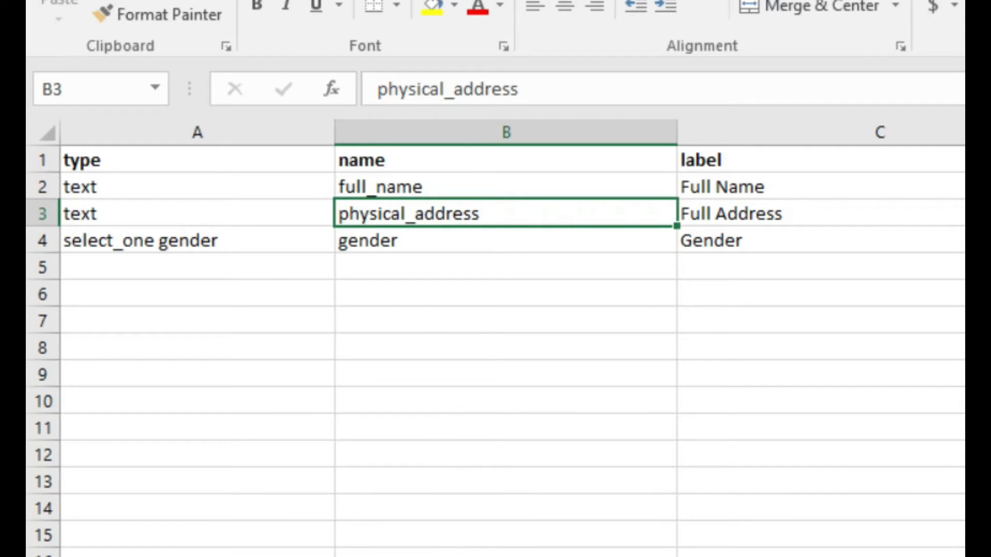
# Save the odk workbook under its existing name.
pyautogui.click(62, 1)
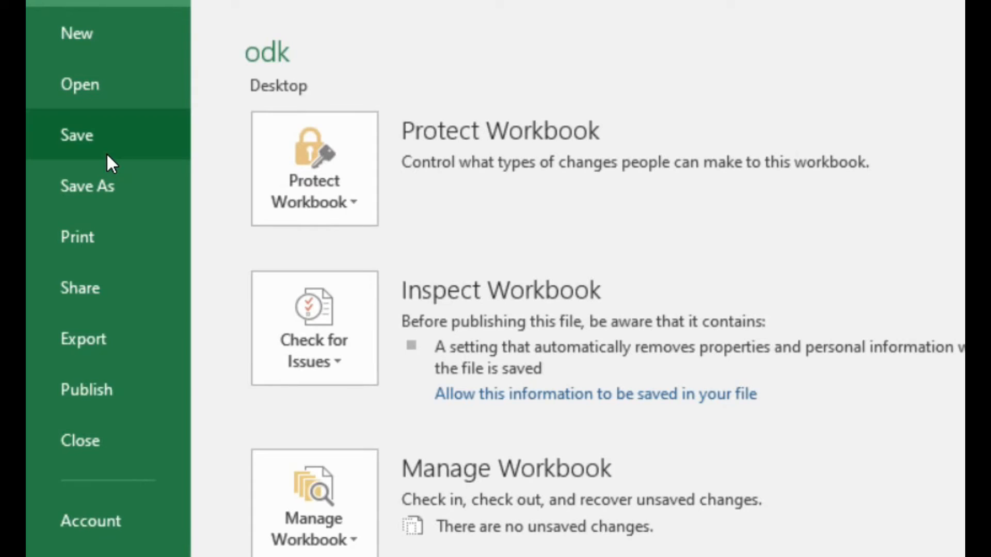
pyautogui.click(107, 149)
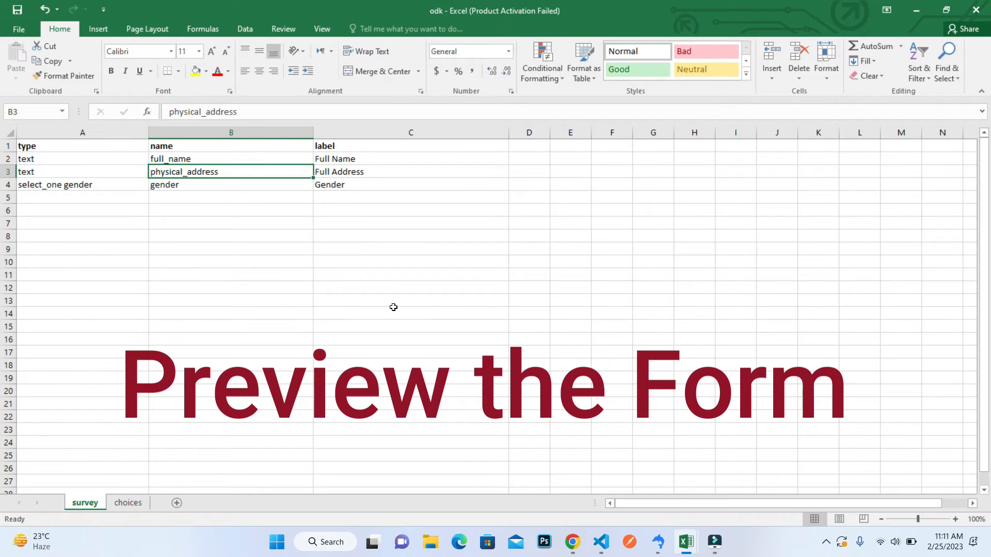
# Switch to Chrome and examine the address and title of the XLSForm Online page at getodk.org/xlsform.
pyautogui.press('super')
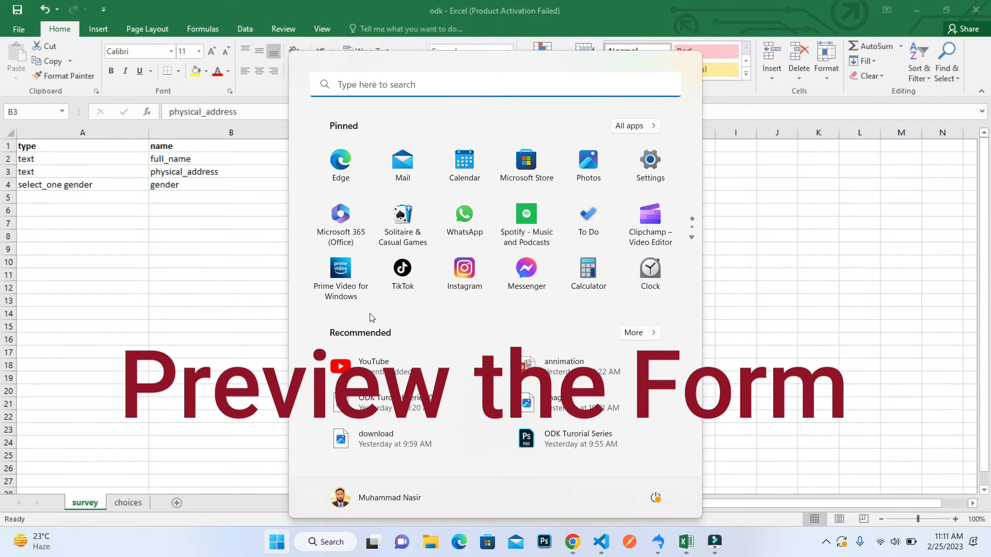
pyautogui.click(216, 292)
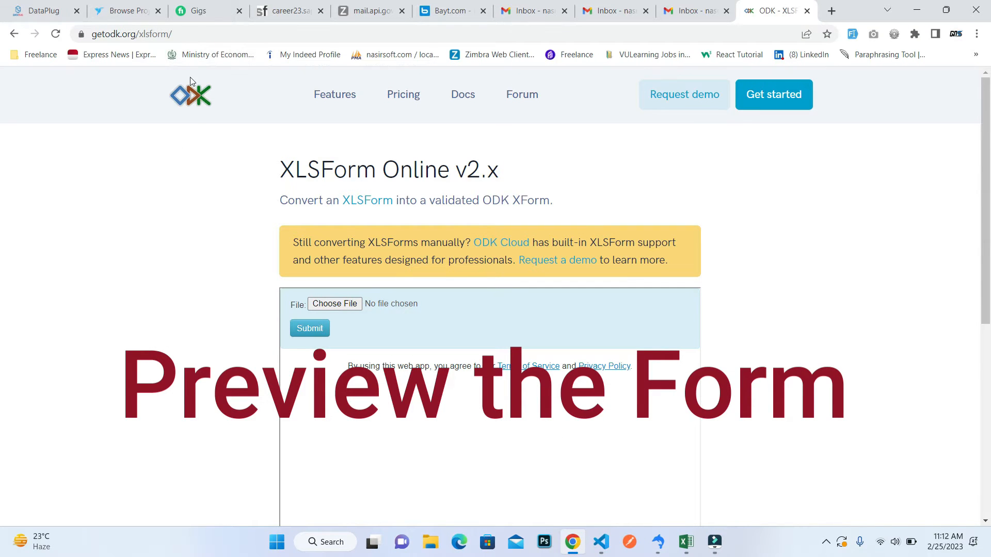
pyautogui.click(225, 35)
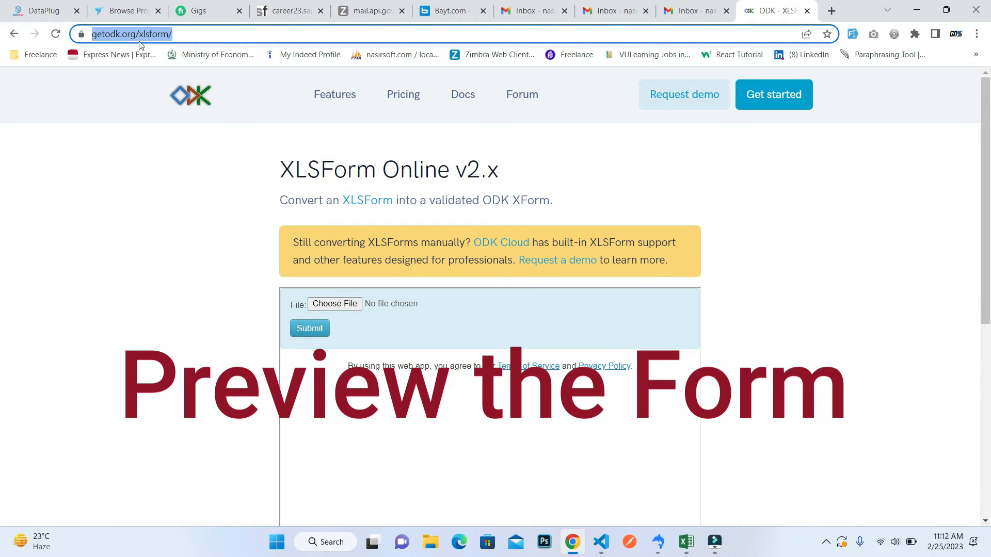
pyautogui.click(155, 36)
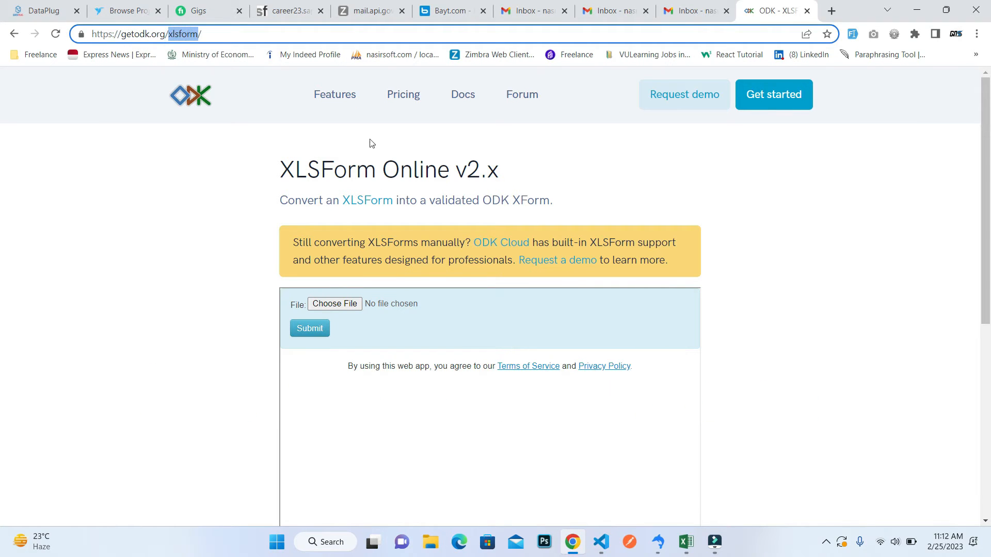
pyautogui.moveTo(290, 168); pyautogui.dragTo(334, 170)
# Search Google for "odk form online" in a new browser tab.
pyautogui.click(830, 11)
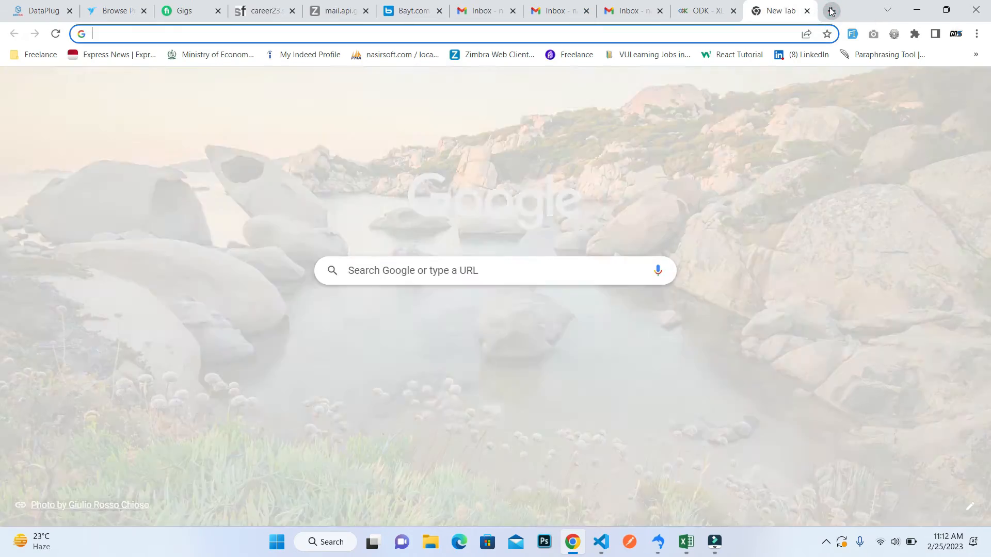
pyautogui.write('odk')
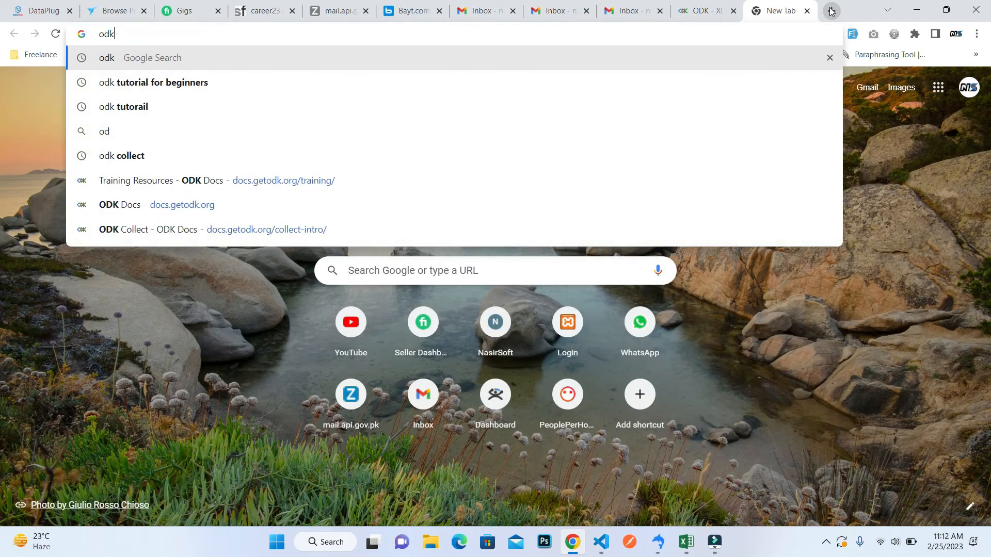
pyautogui.write(' form online')
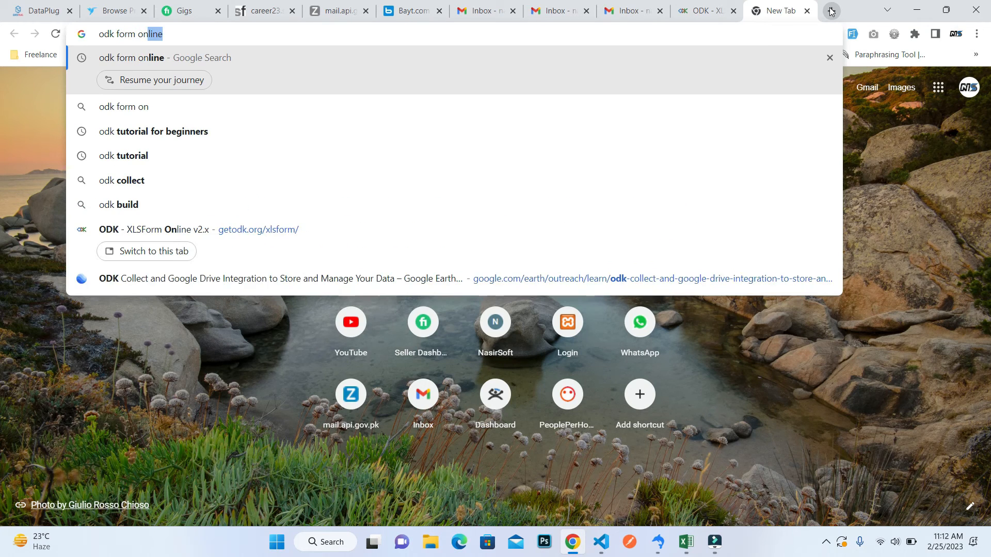
pyautogui.press('Return')
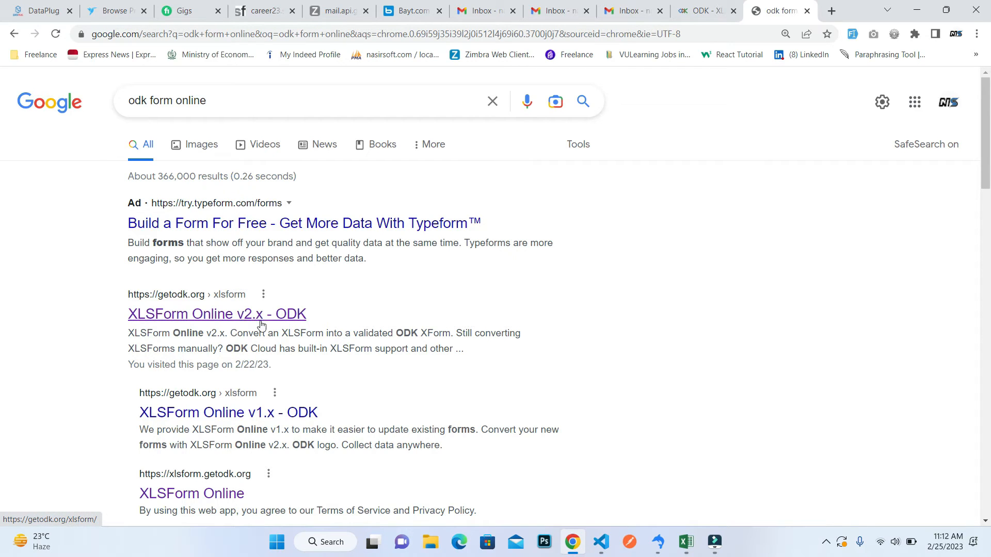
# Return to the XLSForm Online v2.x page and choose the odk.xlsx workbook from the Desktop as the file to convert.
pyautogui.click(687, 9)
pyautogui.click(375, 146)
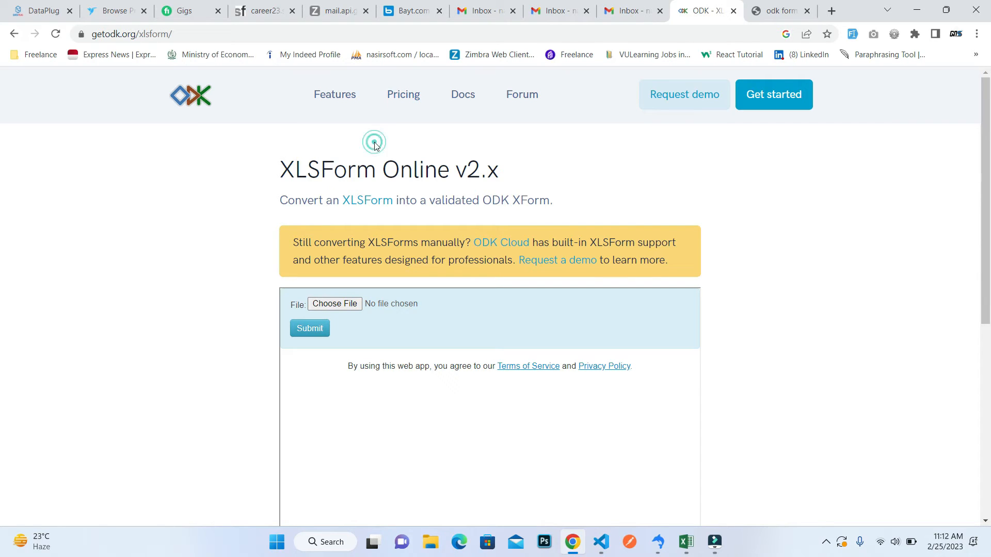
pyautogui.scroll(-2, 2, 103)
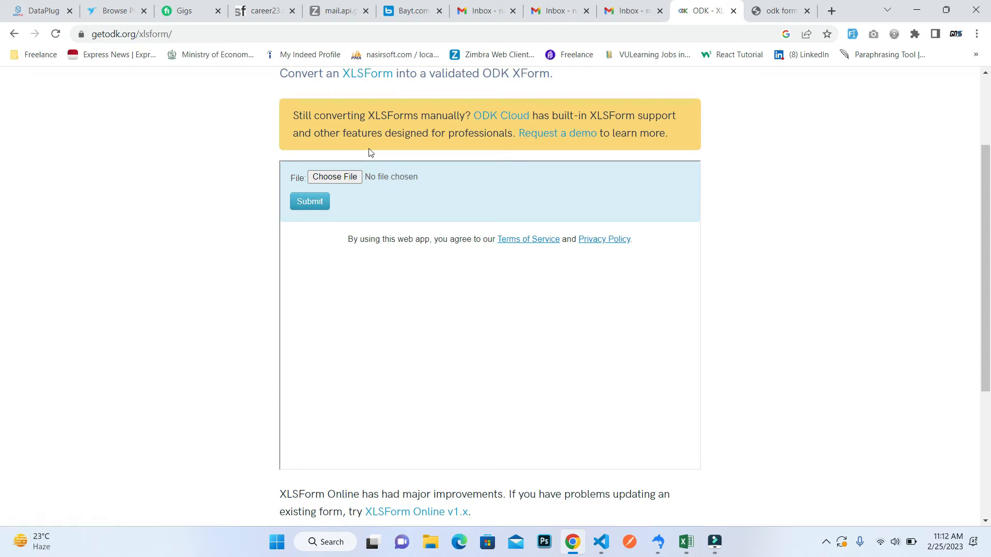
pyautogui.click(353, 178)
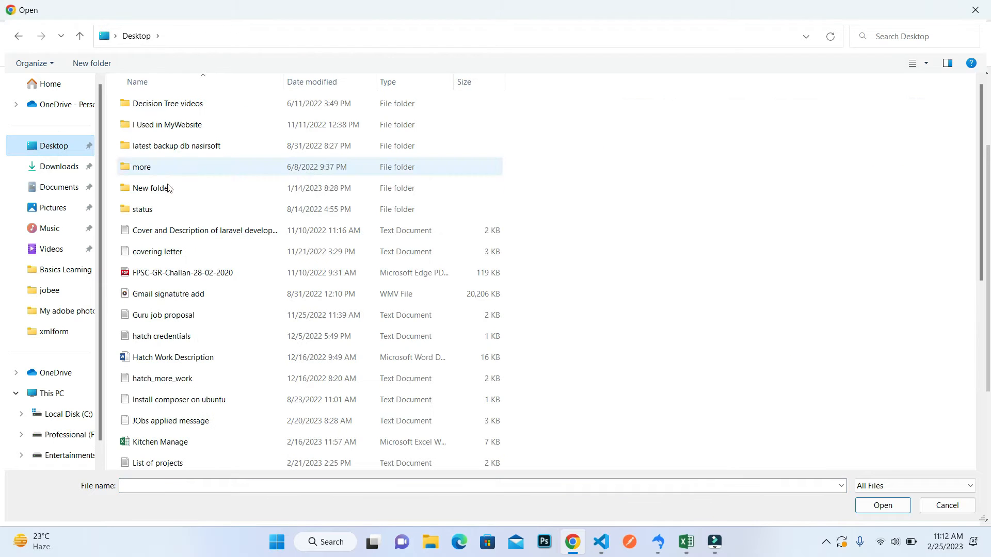
pyautogui.click(173, 213)
pyautogui.press('o')
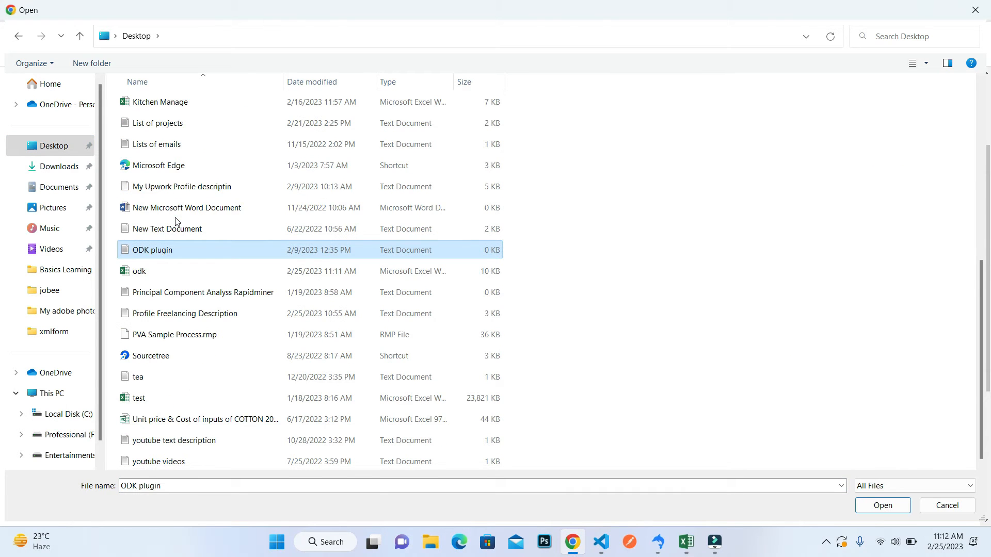
pyautogui.doubleClick(138, 272)
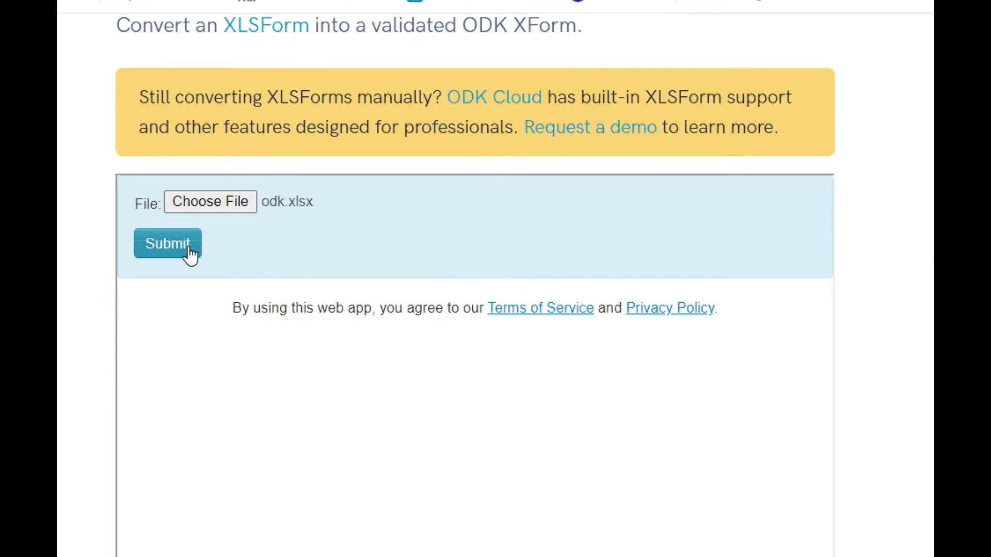
# Convert the chosen odk.xlsx workbook on XLSForm Online and preview the resulting form in the browser.
pyautogui.click(324, 207)
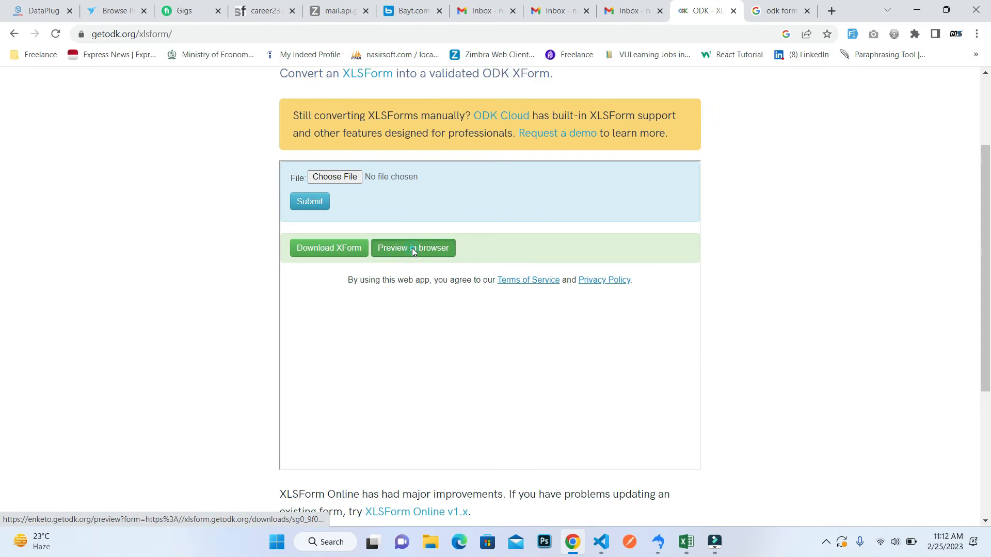
pyautogui.click(412, 248)
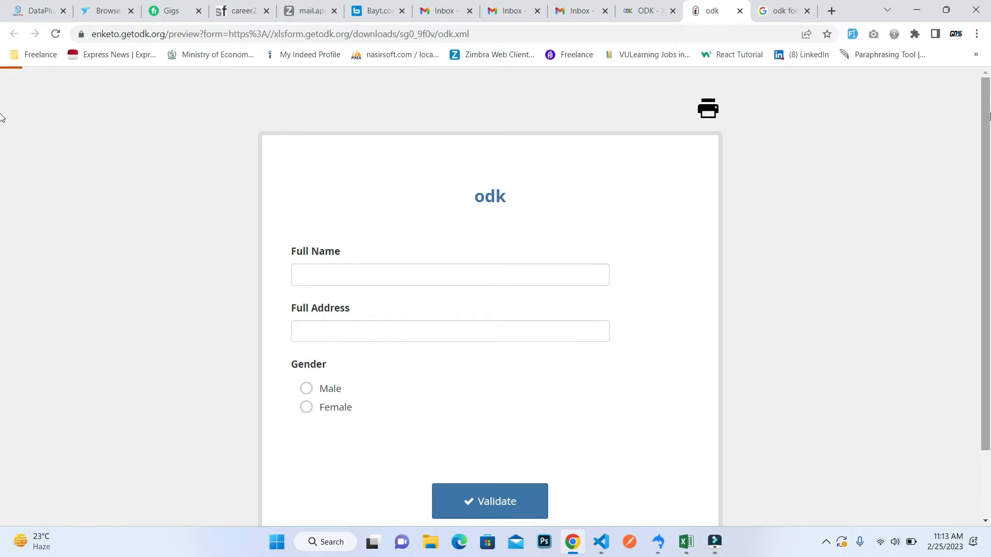
pyautogui.scroll(-1, 1, 150)
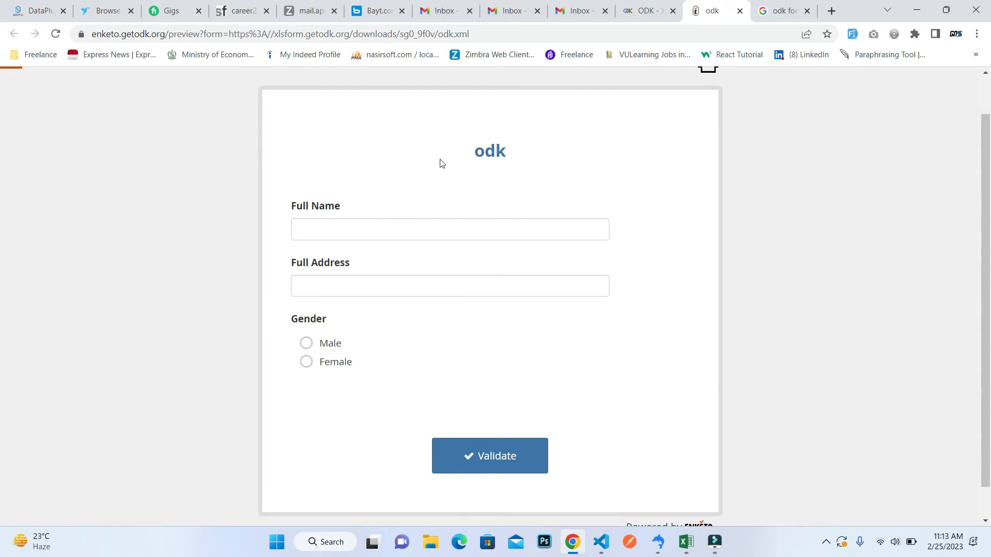
# Try out the previewed form's Full Name and Full Address fields and its Gender choices, ending with Male selected.
pyautogui.click(308, 222)
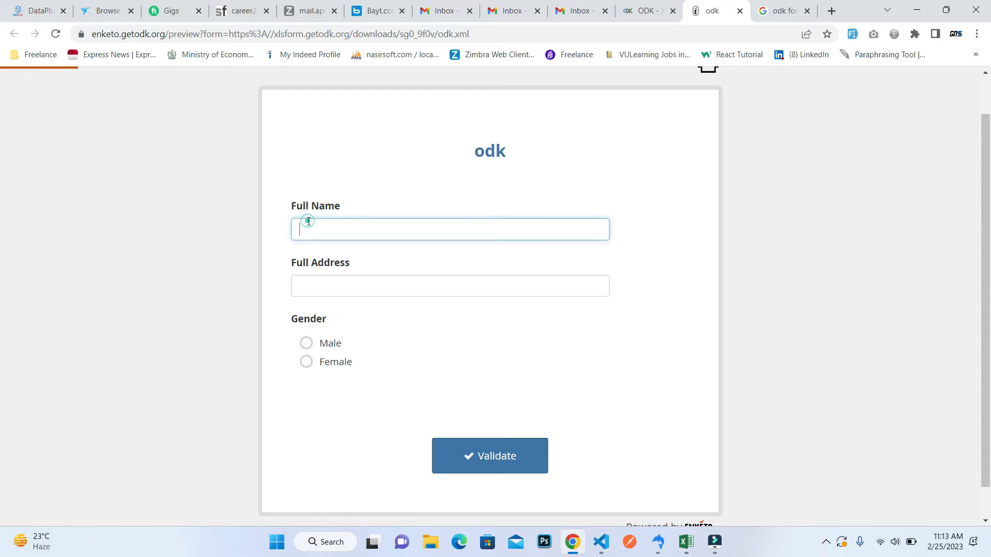
pyautogui.click(326, 287)
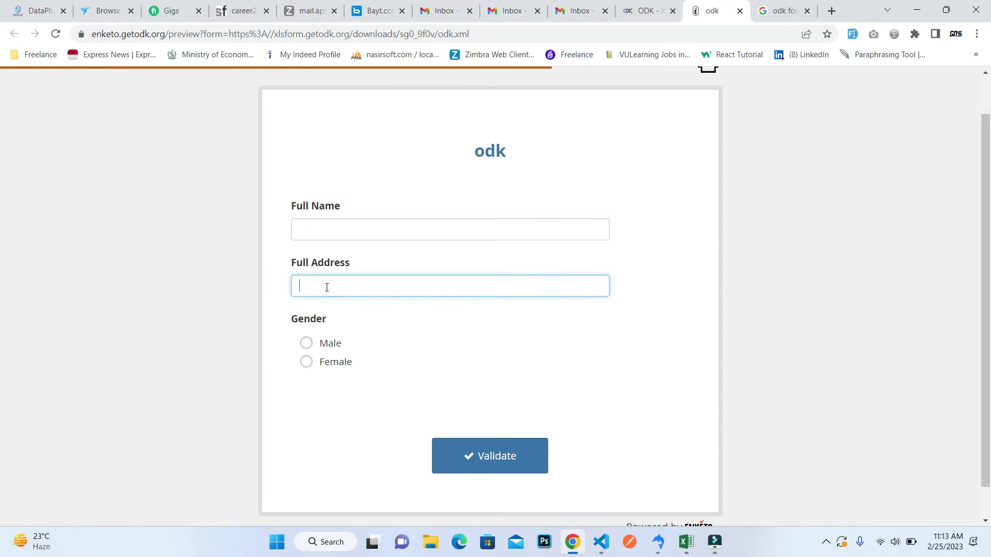
pyautogui.click(321, 345)
pyautogui.click(319, 364)
pyautogui.click(332, 343)
pyautogui.click(332, 363)
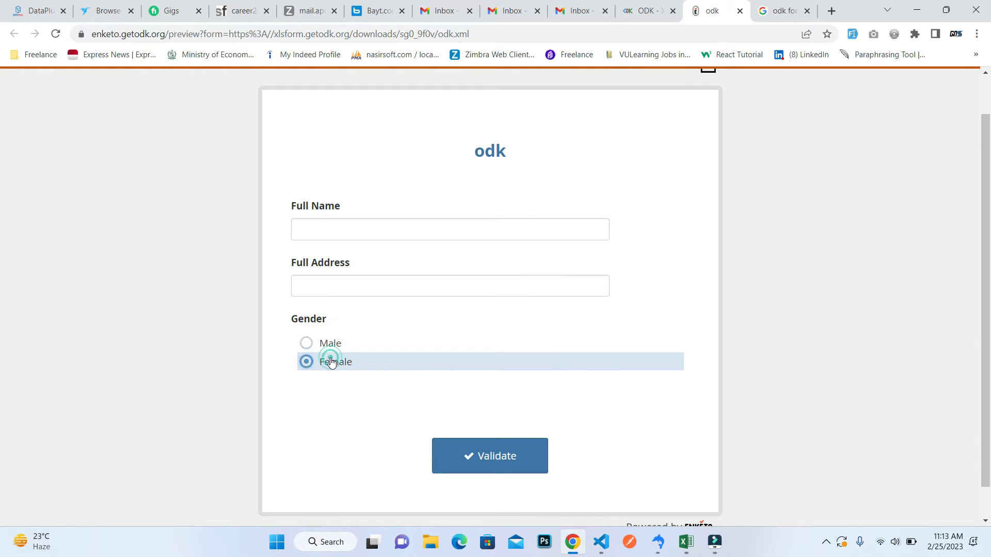
pyautogui.click(337, 344)
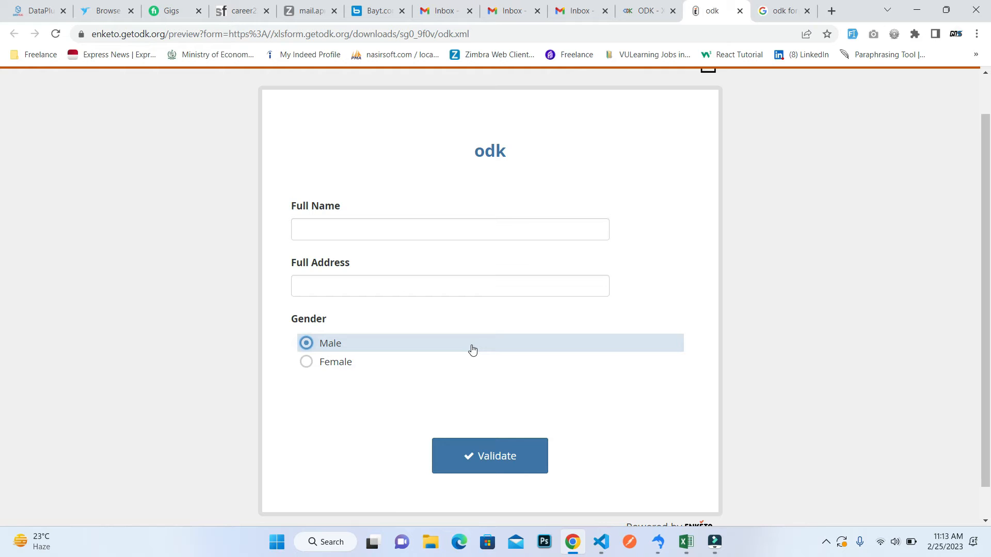
# Switch to the odk workbook in Excel and enter select_multiple as the type in cell A5 of the survey sheet.
pyautogui.hotkey('alt', 'Tab')
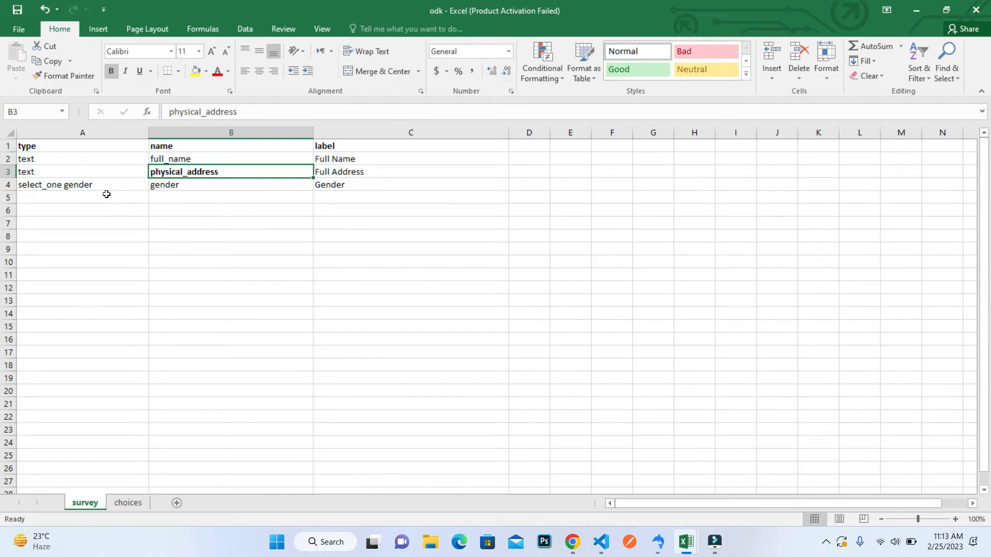
pyautogui.click(103, 197)
pyautogui.click(97, 158)
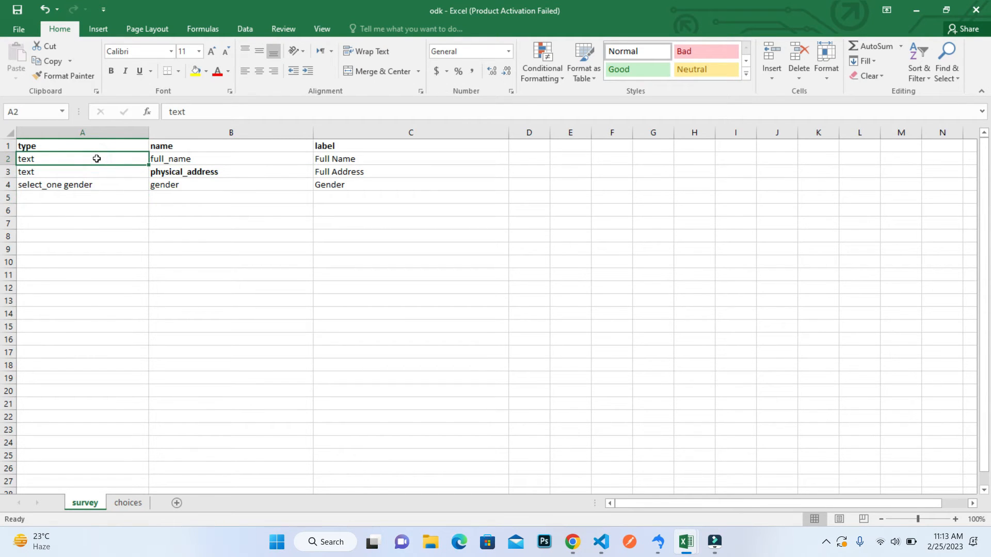
pyautogui.click(85, 183)
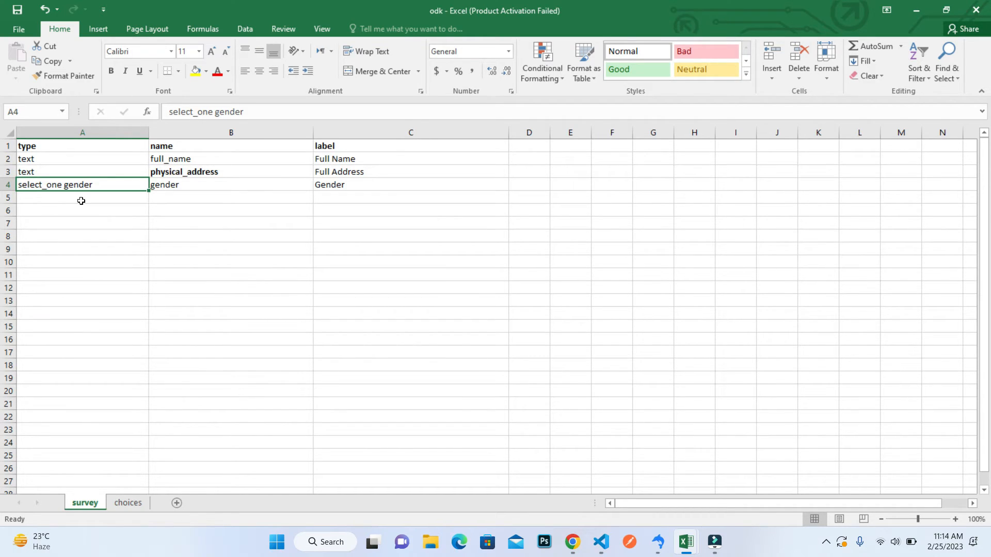
pyautogui.click(81, 201)
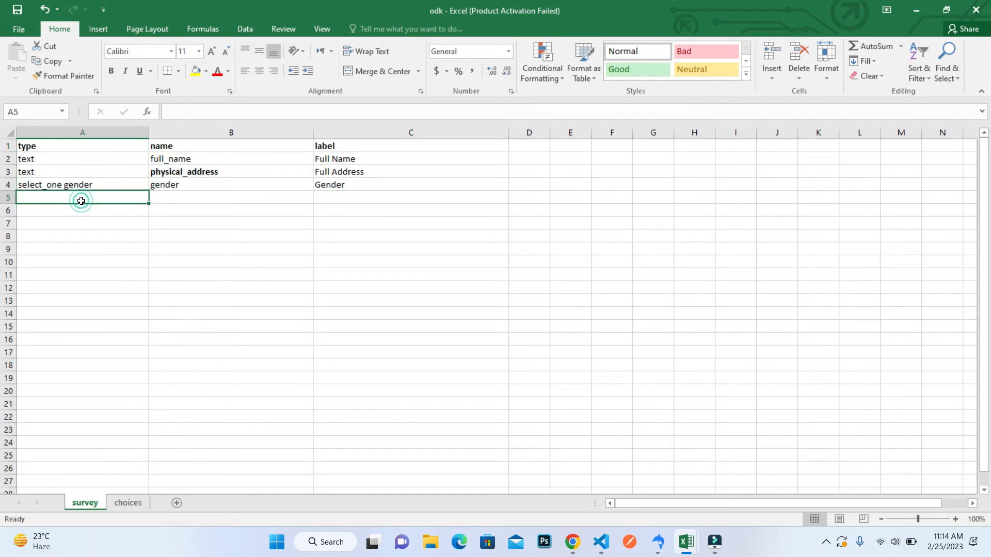
pyautogui.write('select_')
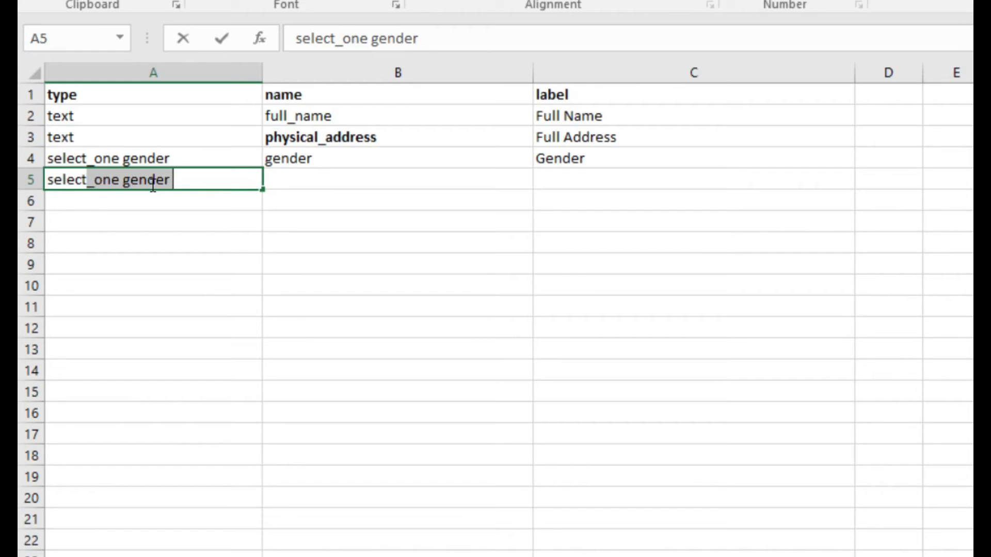
pyautogui.write('_multiple')
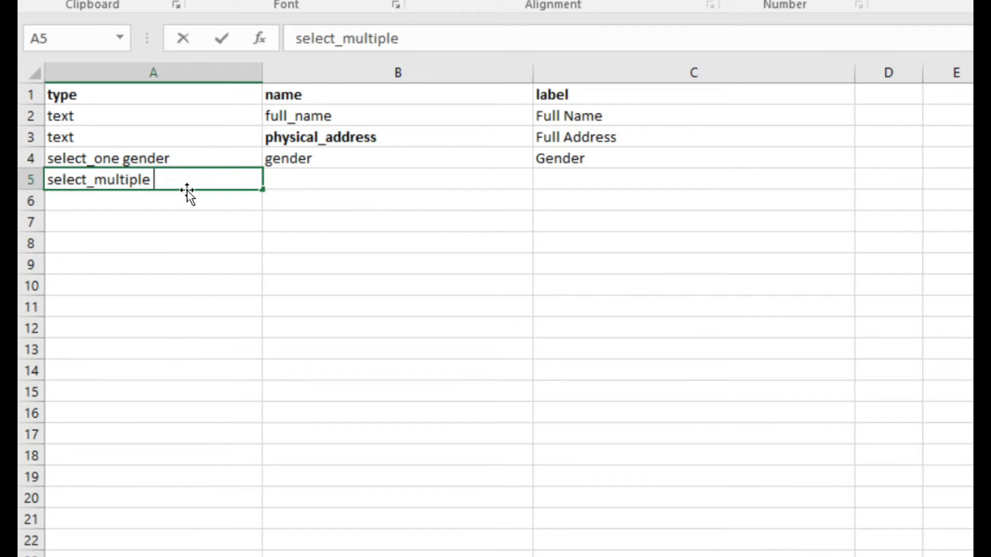
# Enter skills as the question name in cell B5 of the survey sheet.
pyautogui.click(292, 179)
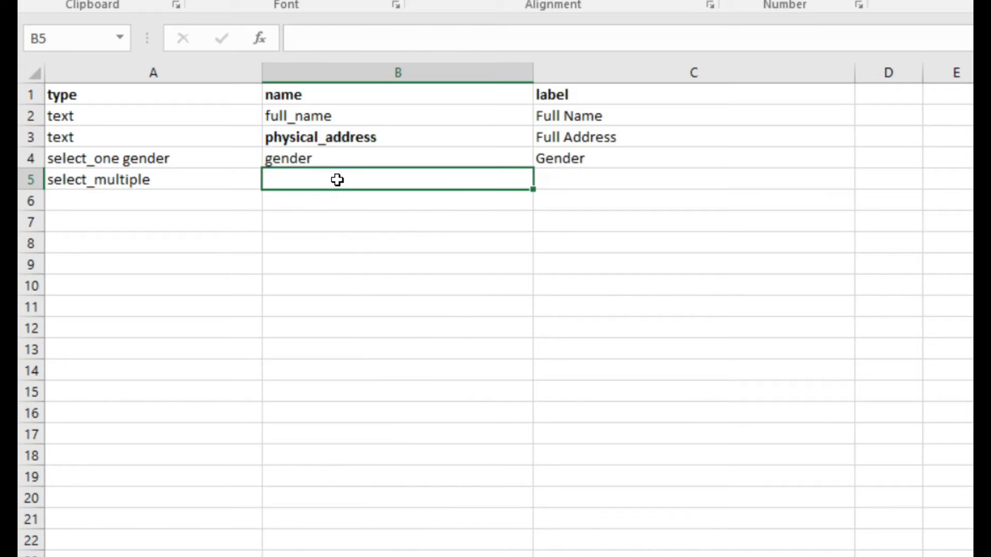
pyautogui.write('skills')
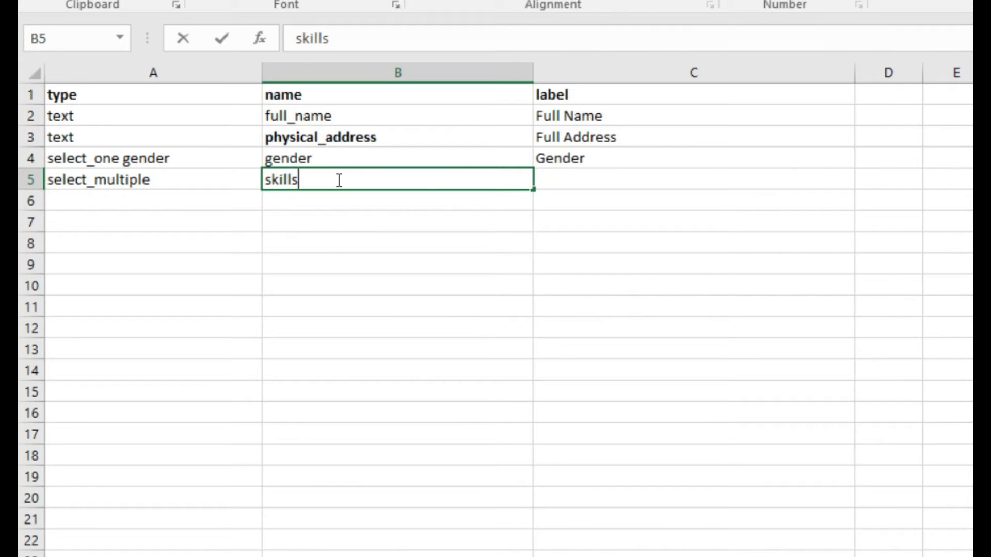
pyautogui.click(571, 186)
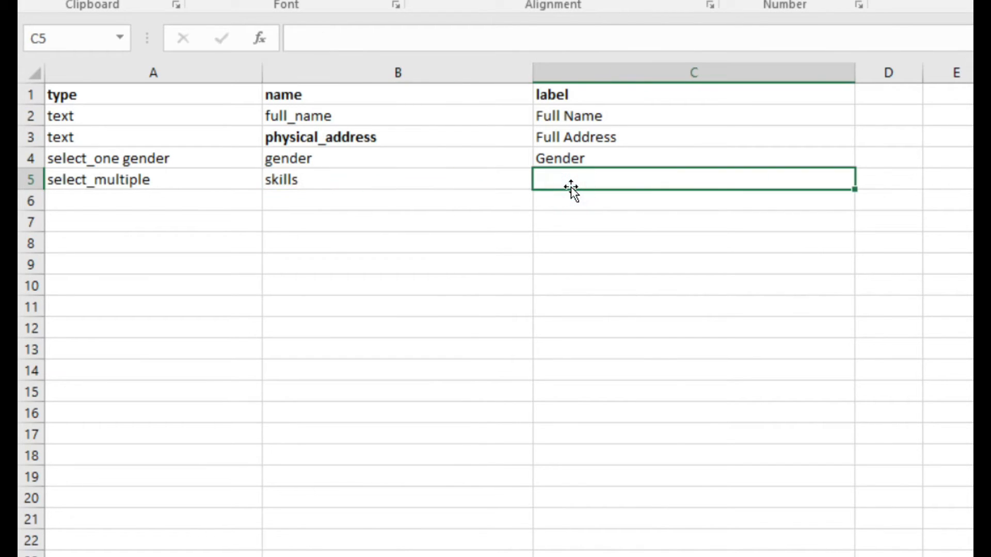
pyautogui.write('Skills')
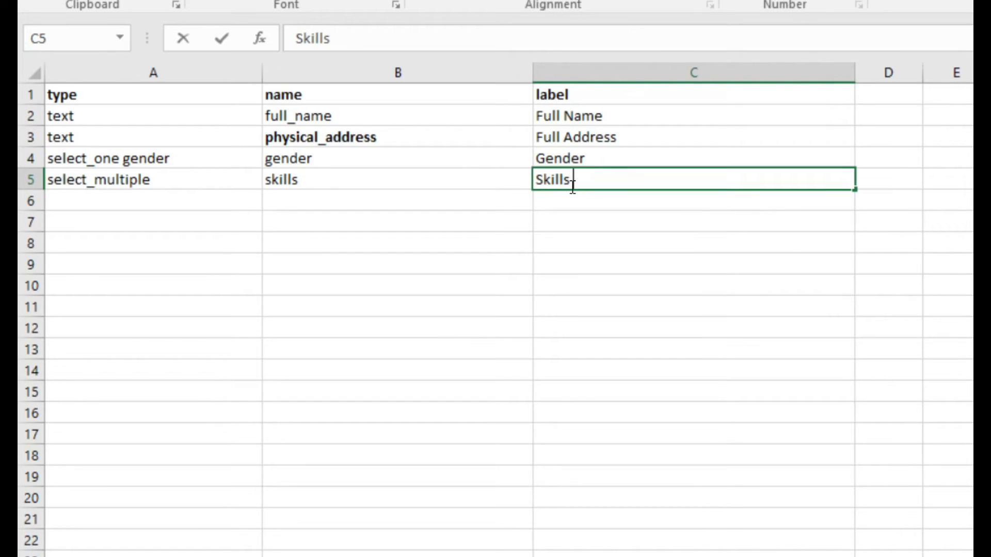
pyautogui.press('BackSpace')
pyautogui.press('BackSpace')
pyautogui.press('BackSpace')
pyautogui.press('BackSpace')
pyautogui.press('BackSpace')
pyautogui.press('BackSpace')
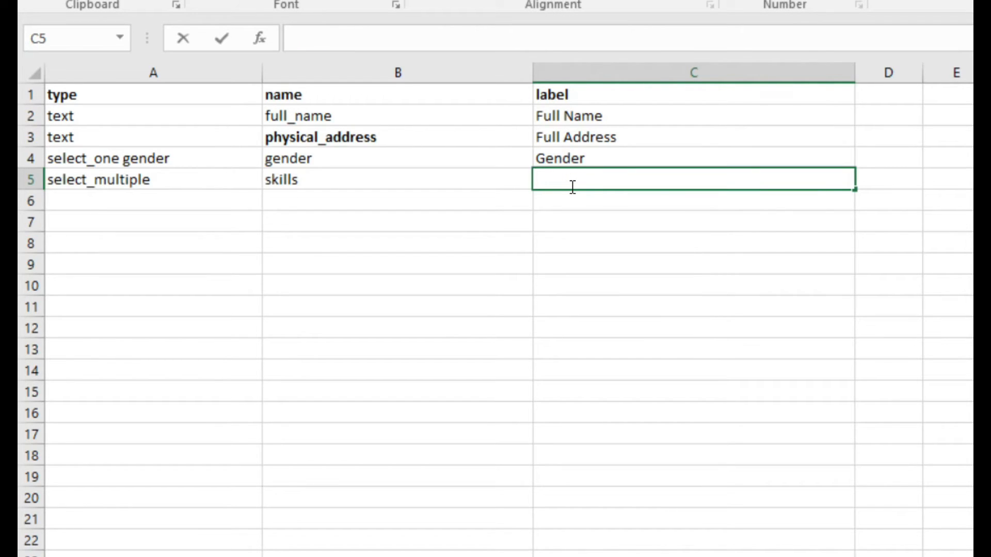
# Enter "What is your skills ?" as the question label in cell C5 of the survey sheet.
pyautogui.write('What')
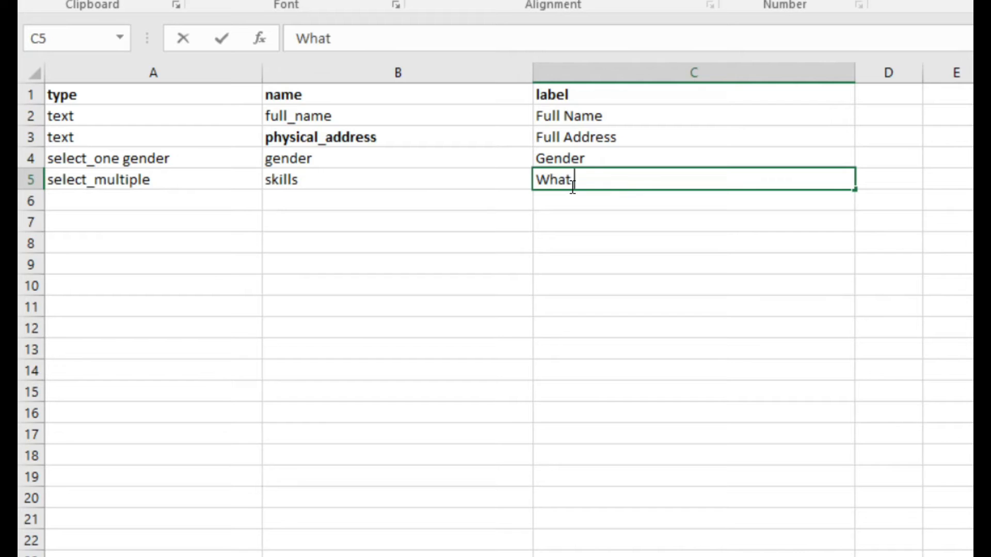
pyautogui.write(' is your s')
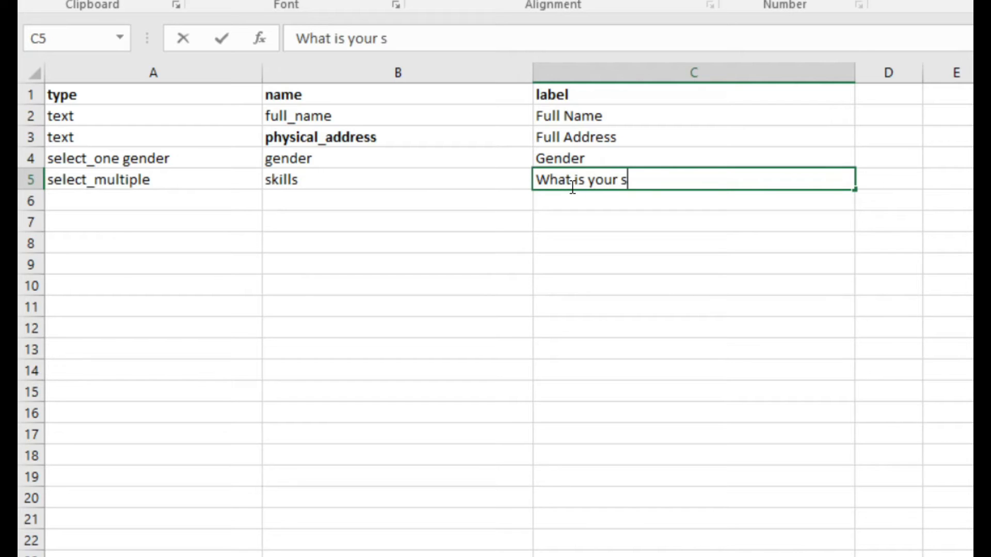
pyautogui.write('kills ?')
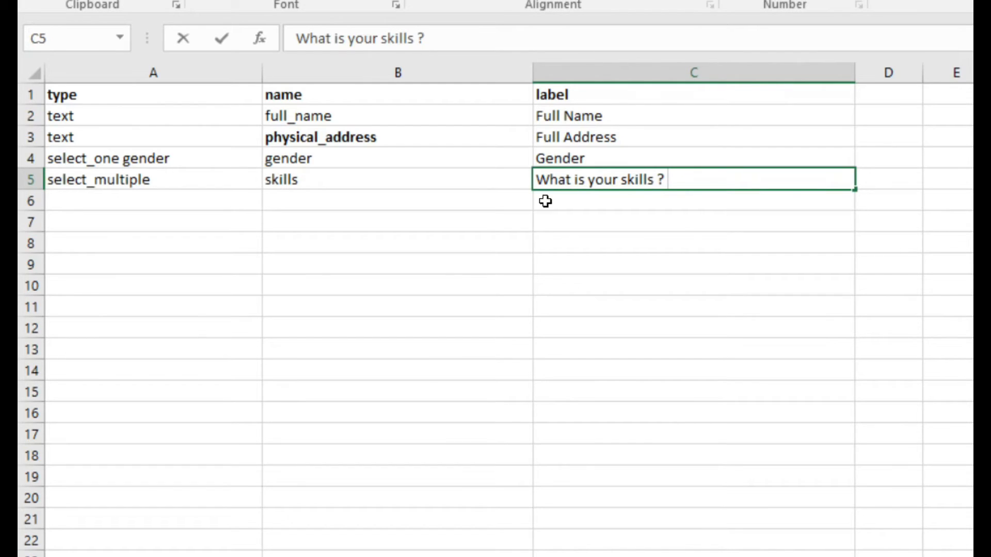
# Extend the type in cell A5 to select_multiple skills so the question refers to the skills choice list.
pyautogui.click(384, 182)
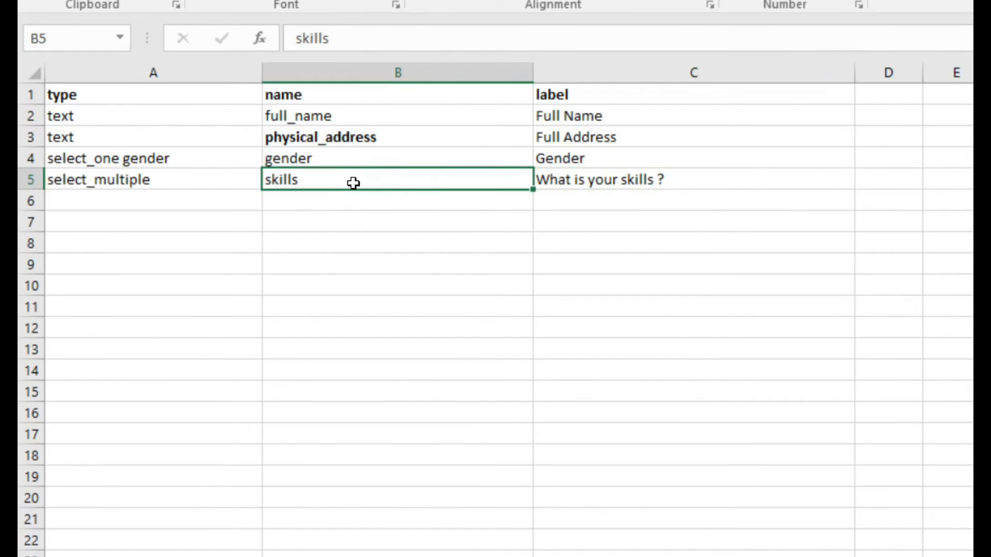
pyautogui.click(164, 184)
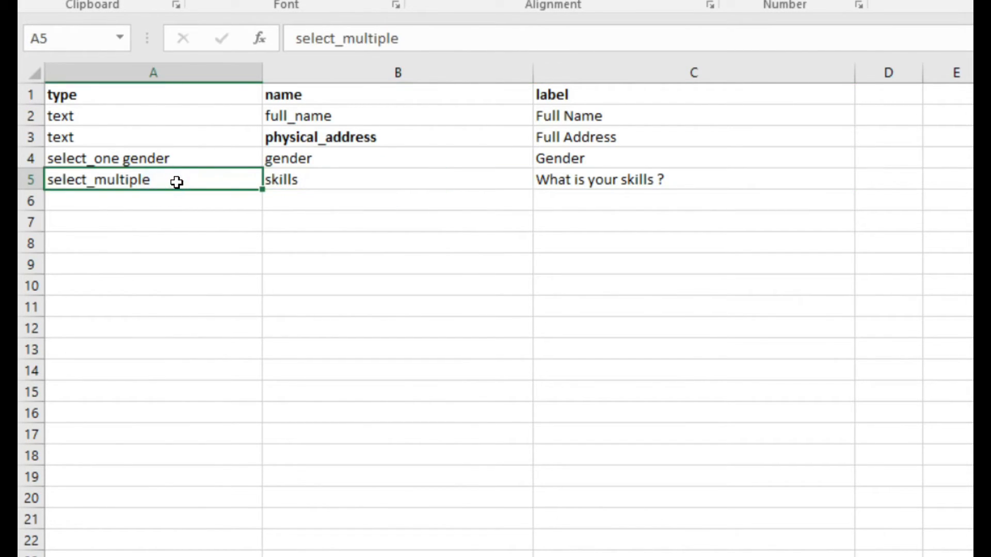
pyautogui.doubleClick(177, 181)
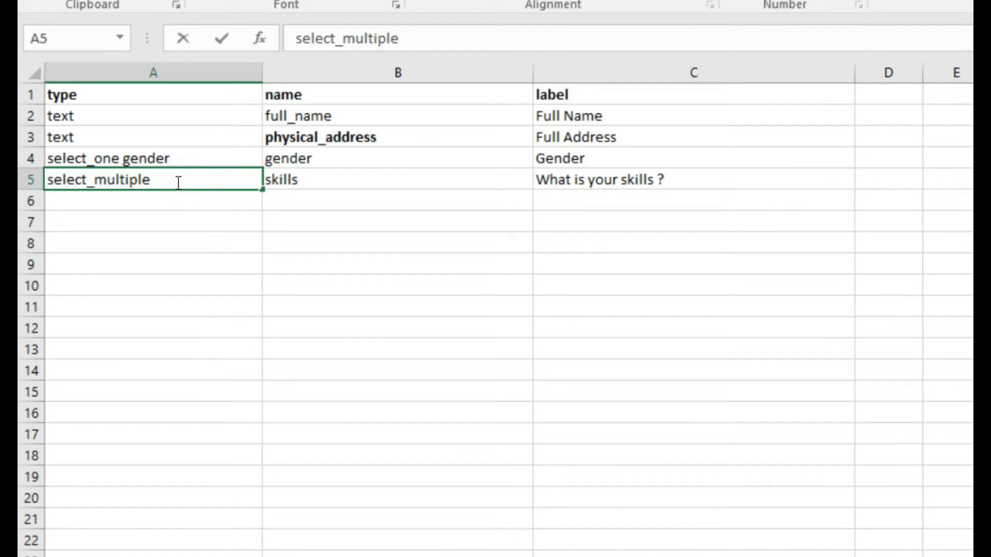
pyautogui.write('skills')
pyautogui.click(200, 197)
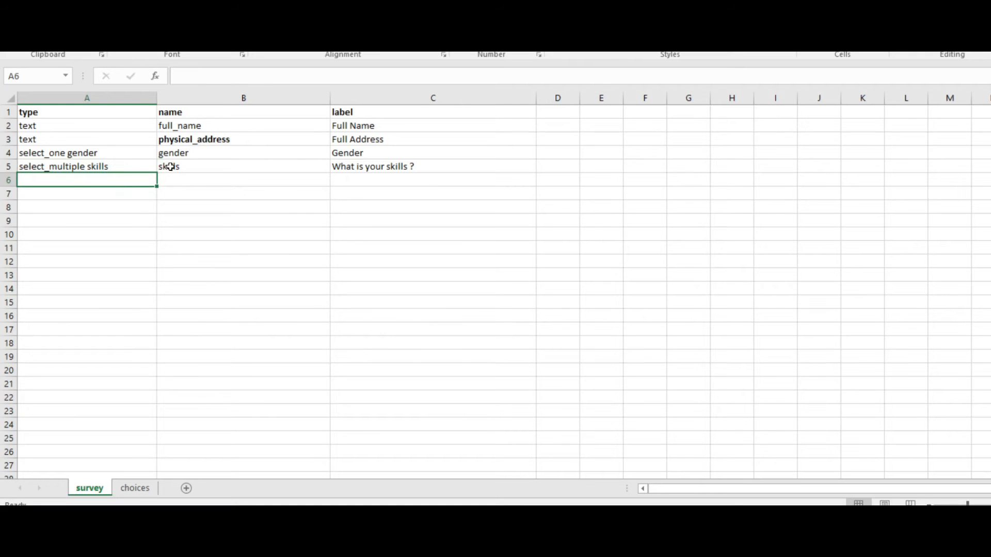
pyautogui.click(170, 166)
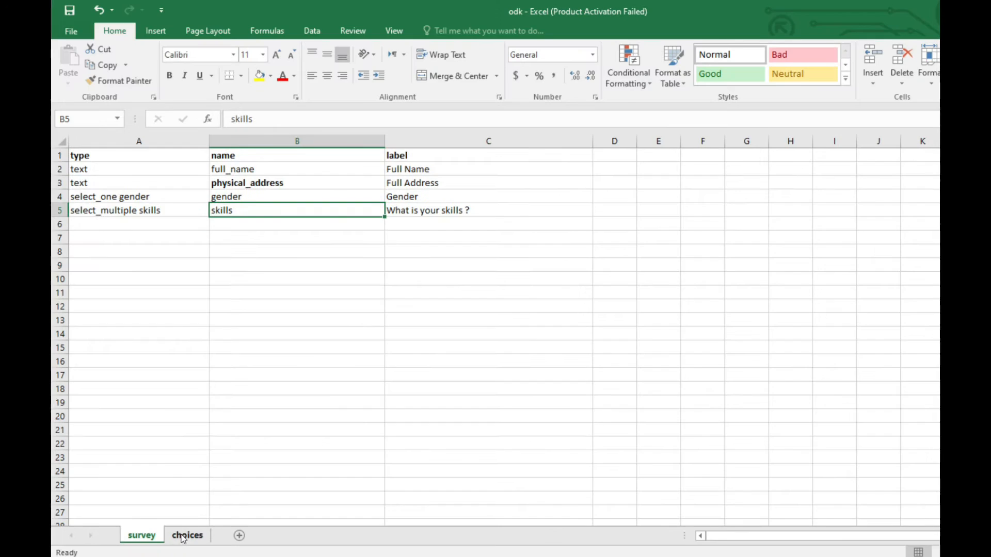
# Add a choice in row 4 of the choices sheet with list_name skills, name php and label PHP.
pyautogui.click(184, 536)
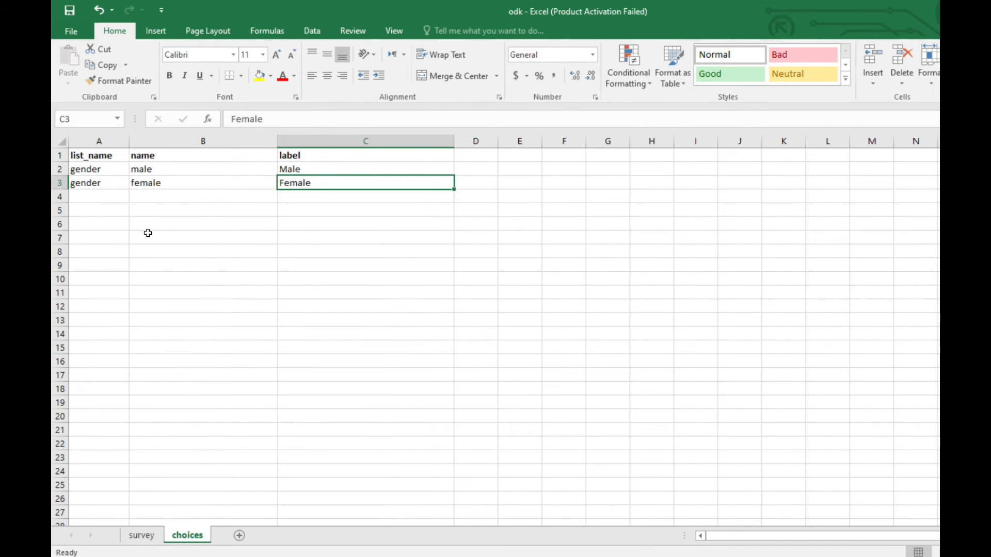
pyautogui.click(113, 197)
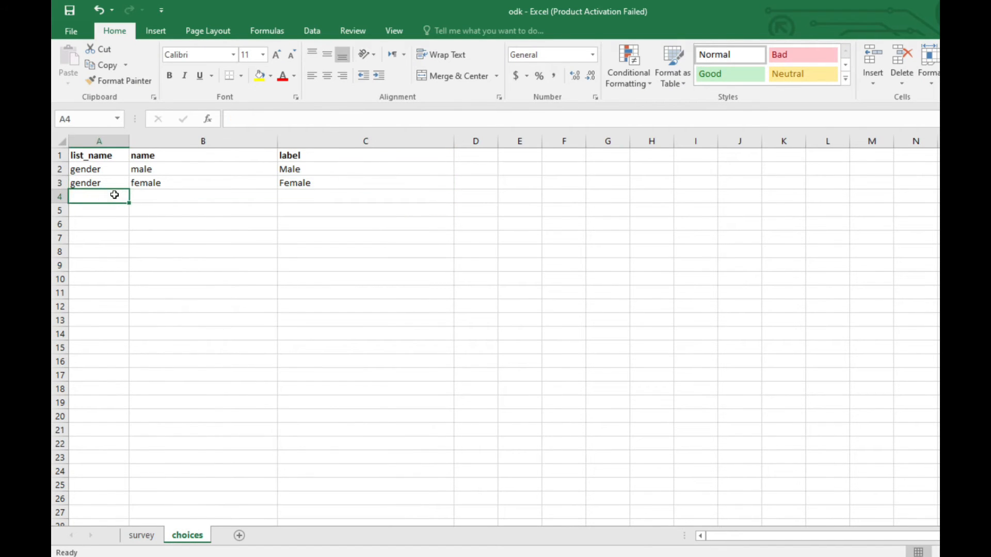
pyautogui.write('ski')
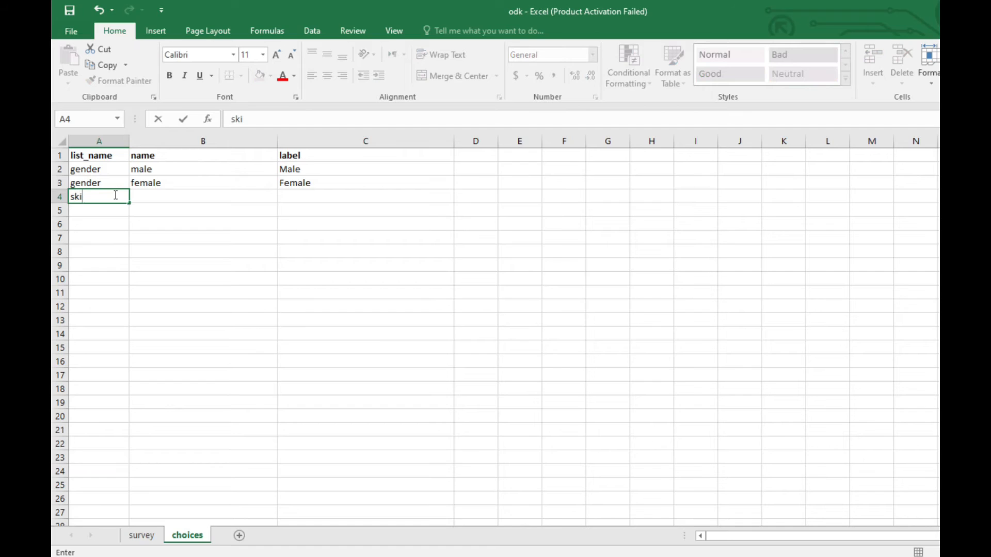
pyautogui.write('lls')
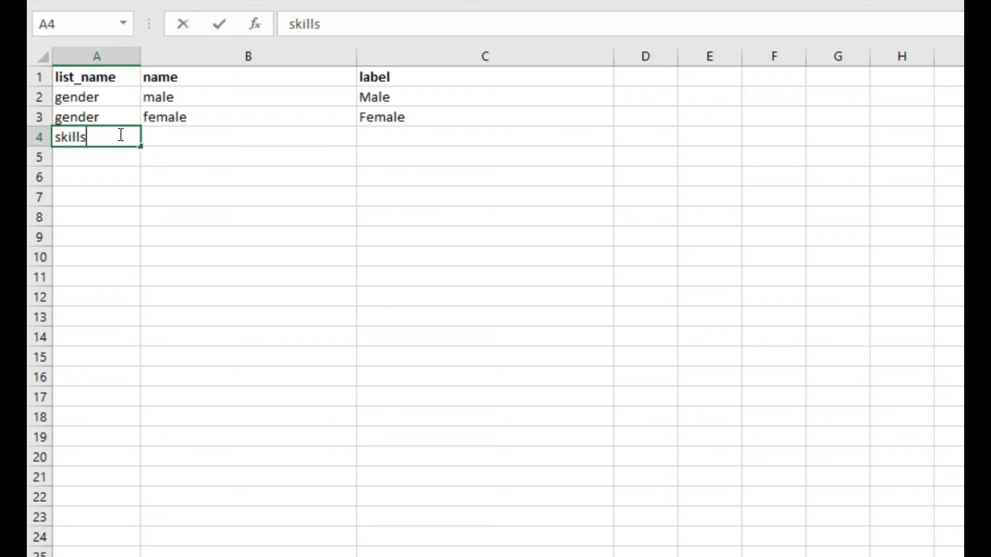
pyautogui.click(168, 138)
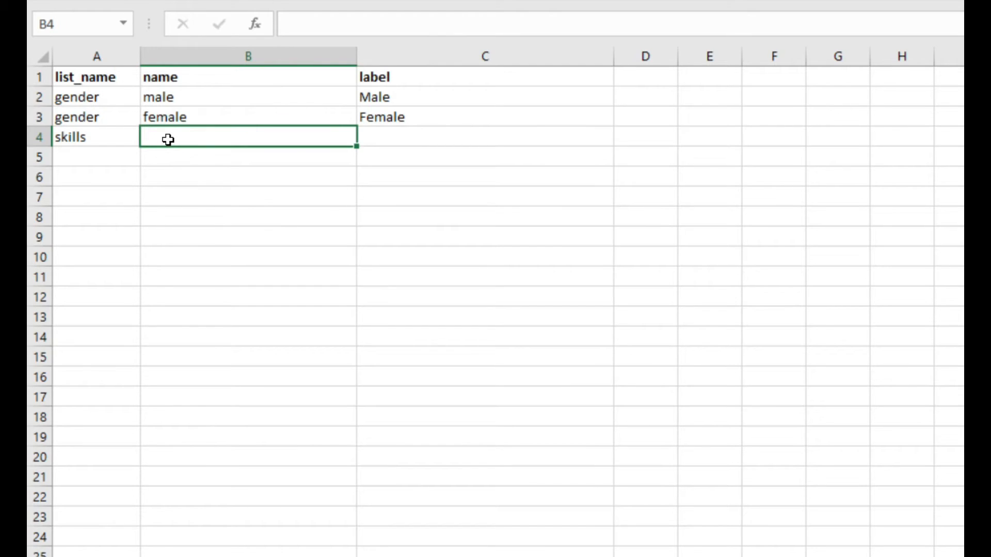
pyautogui.write('php')
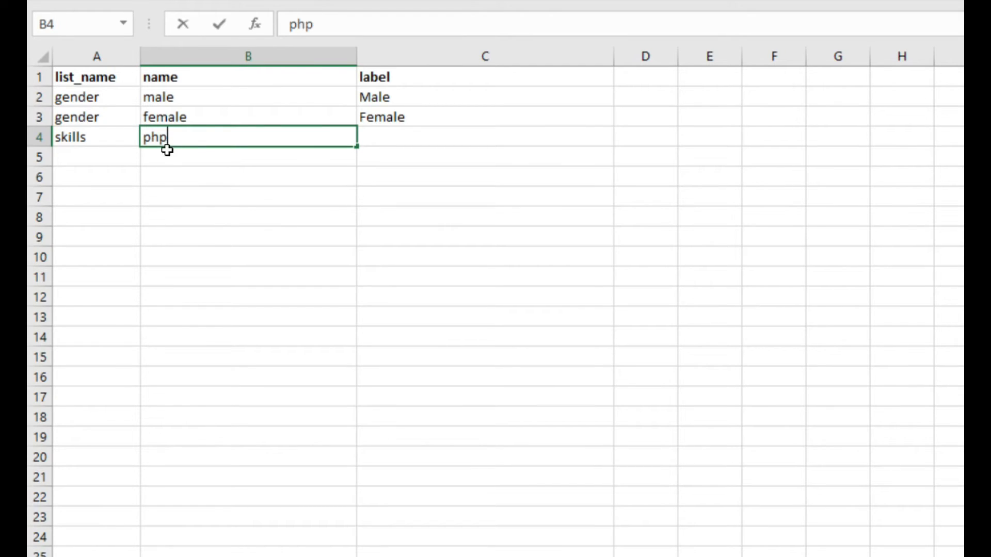
pyautogui.click(171, 138)
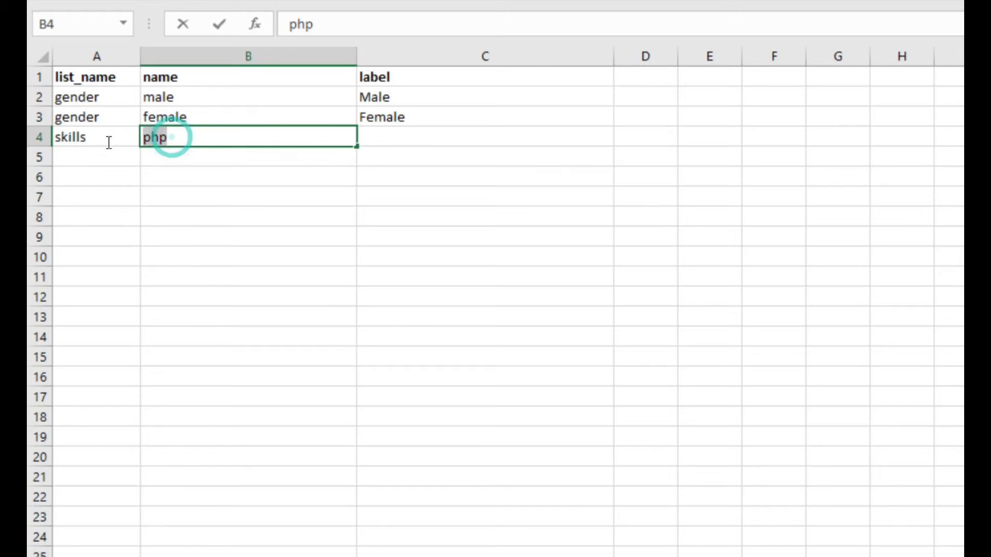
pyautogui.click(378, 133)
pyautogui.write('PHP')
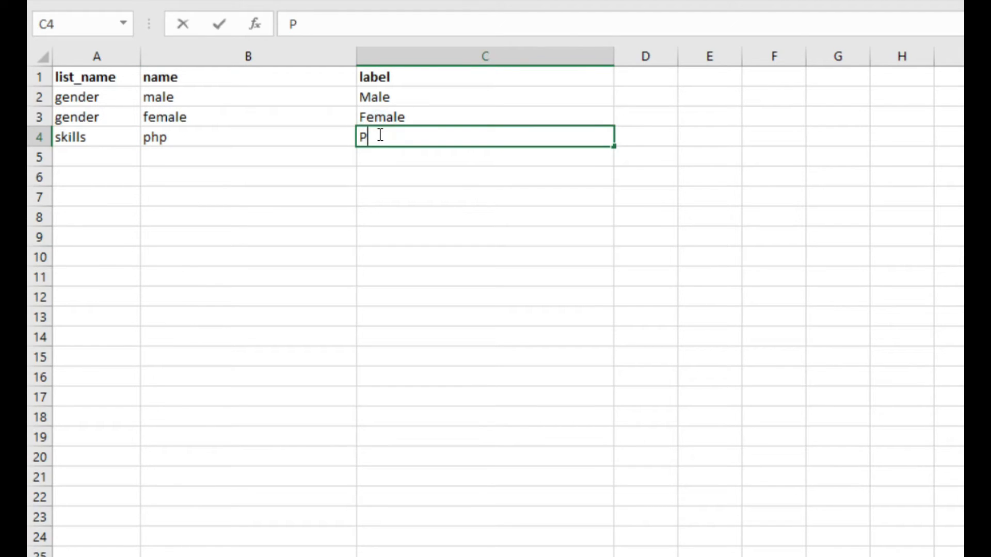
pyautogui.click(78, 147)
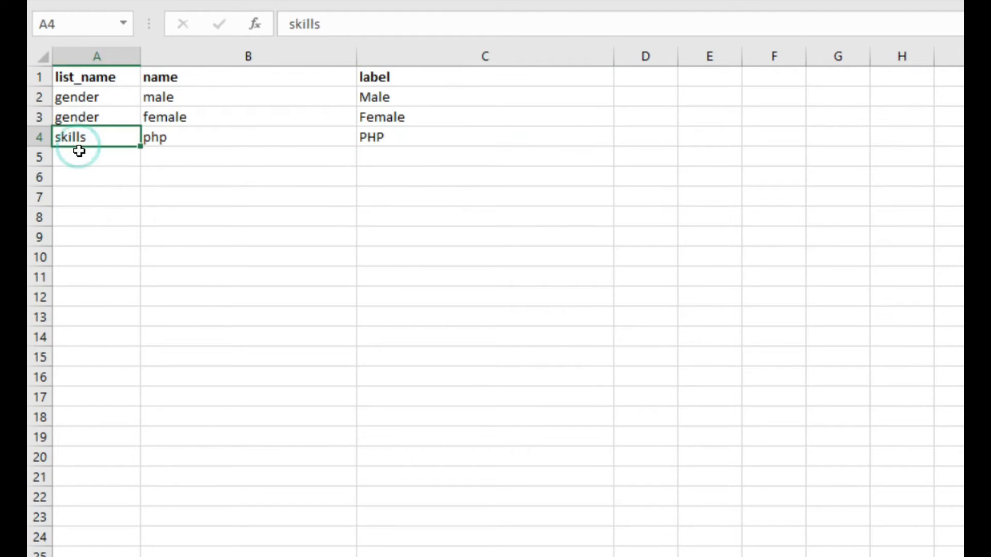
# Add a choice in row 5 of the choices sheet with list_name skills, name laravel and label Laravel.
pyautogui.click(77, 150)
pyautogui.write('skills')
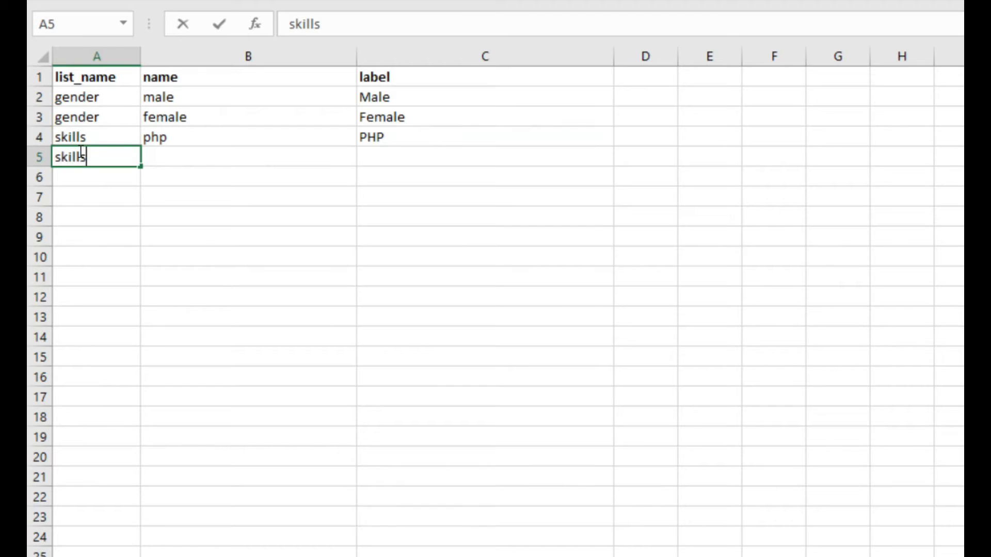
pyautogui.click(183, 153)
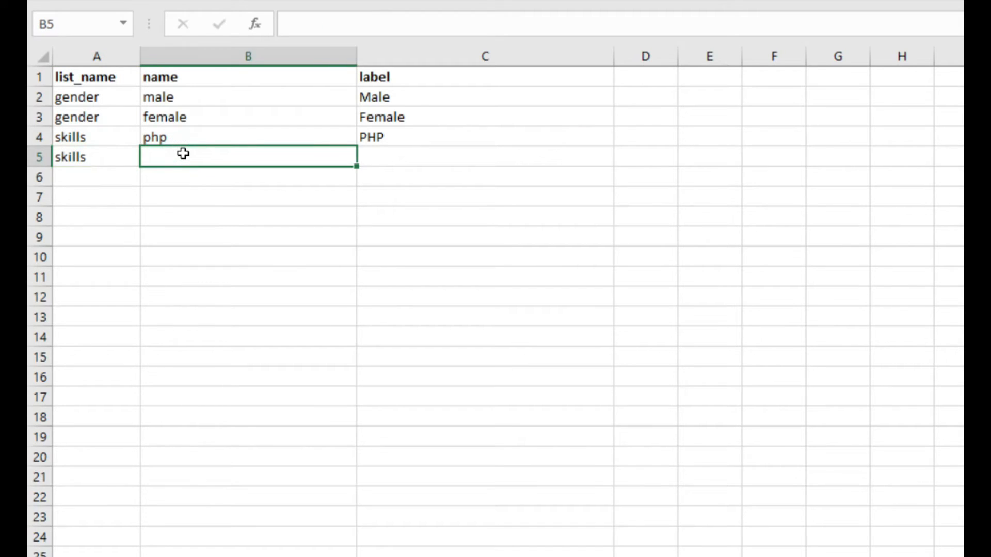
pyautogui.write('laravel')
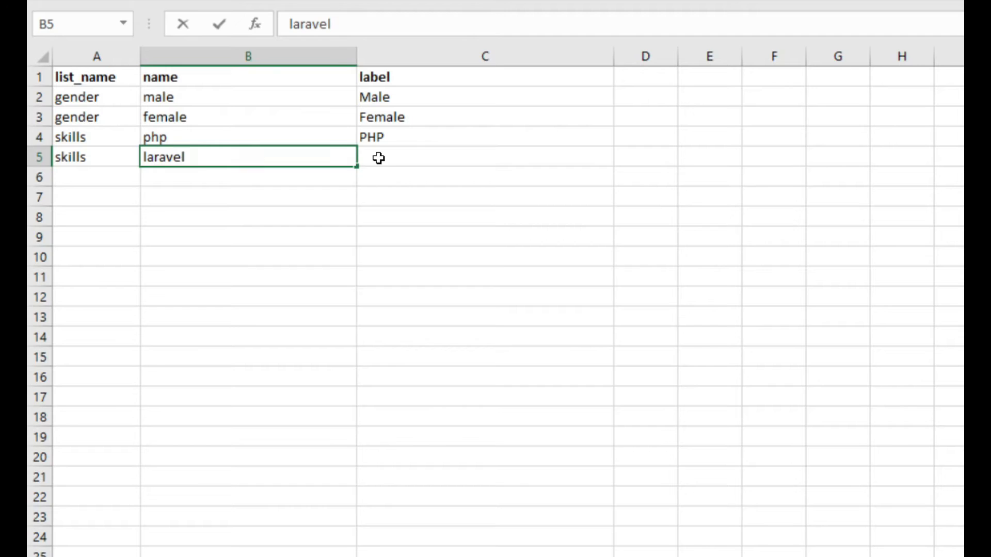
pyautogui.click(397, 153)
pyautogui.write('Laravel')
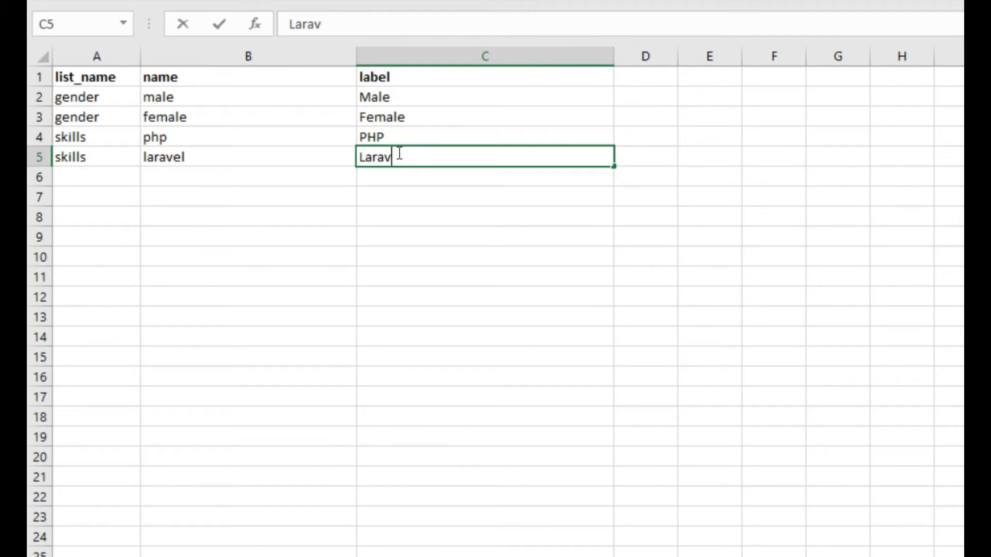
# Add a choice in row 6 of the choices sheet with list_name skills, name MySQL and label MySQL.
pyautogui.click(98, 168)
pyautogui.write('skills')
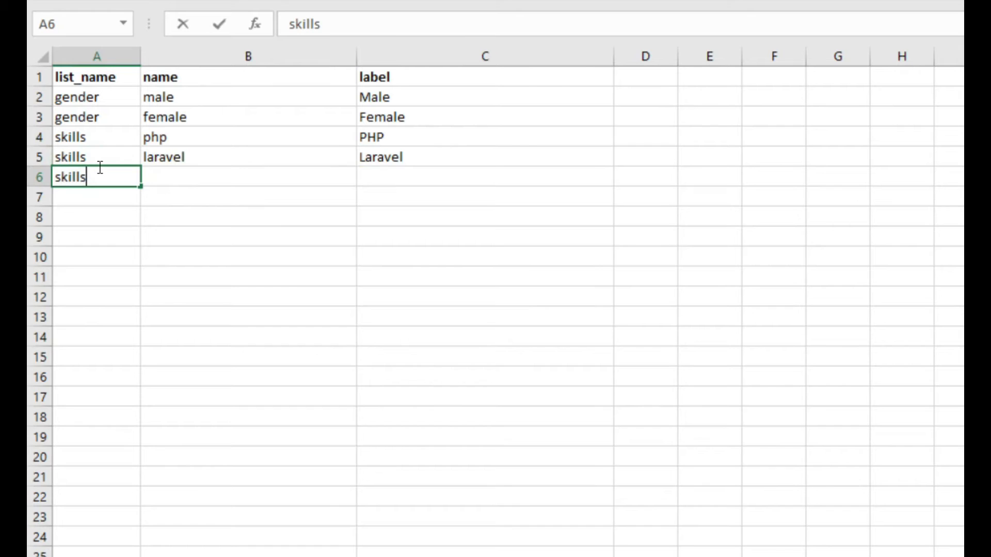
pyautogui.click(172, 175)
pyautogui.write('MySQL')
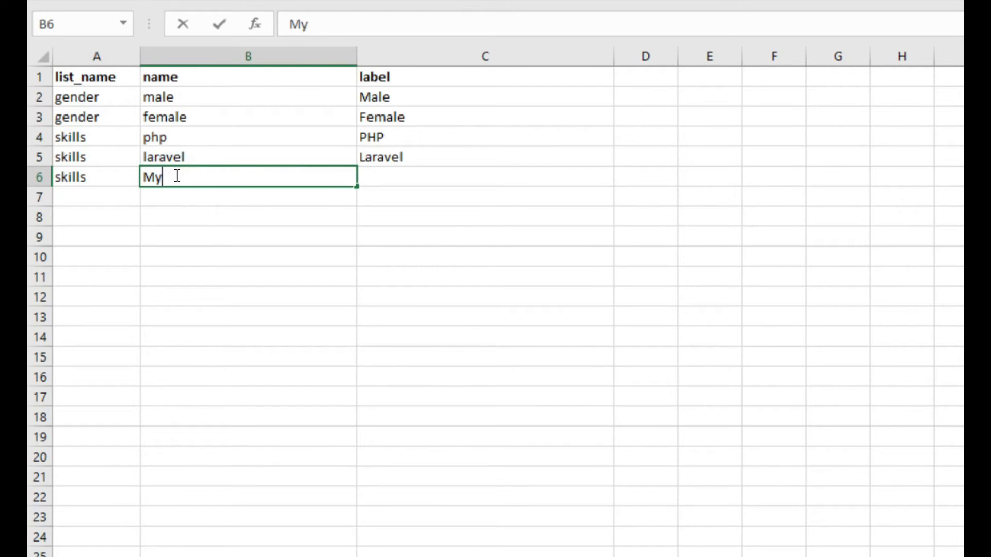
pyautogui.click(422, 179)
pyautogui.write('MySQL')
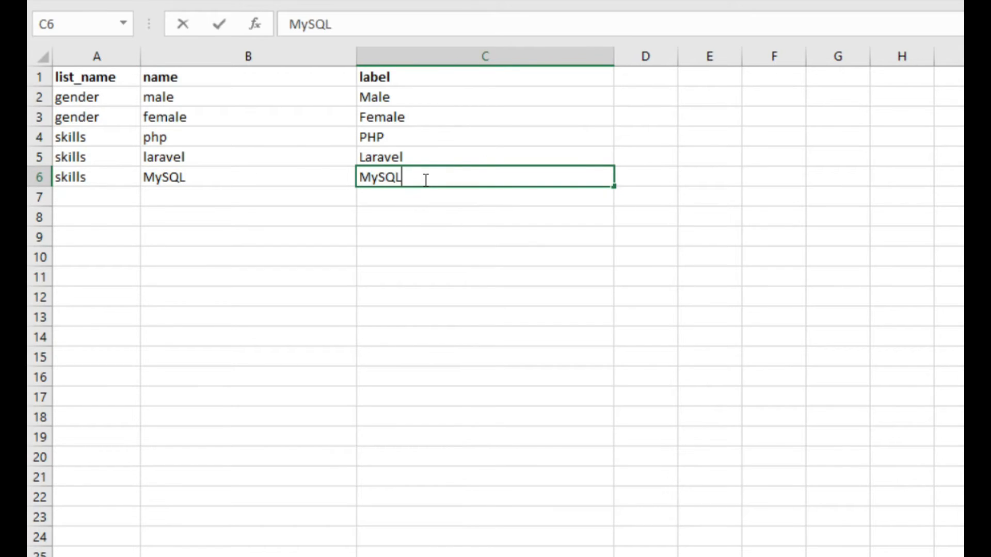
pyautogui.click(124, 197)
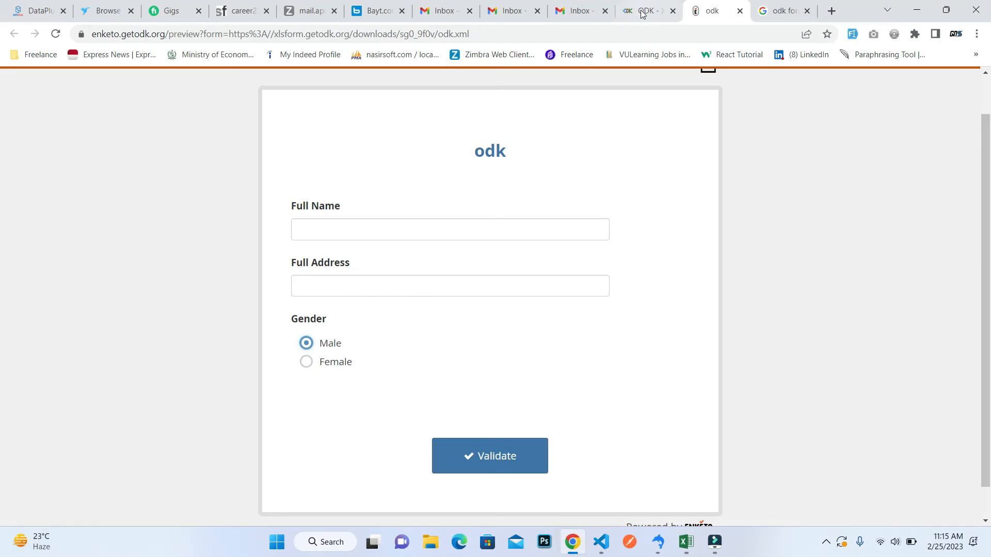
# Choose odk.xlsx from the Desktop in XLSForm Online and submit it for conversion.
pyautogui.click(645, 11)
pyautogui.click(346, 178)
pyautogui.click(206, 180)
pyautogui.press('o')
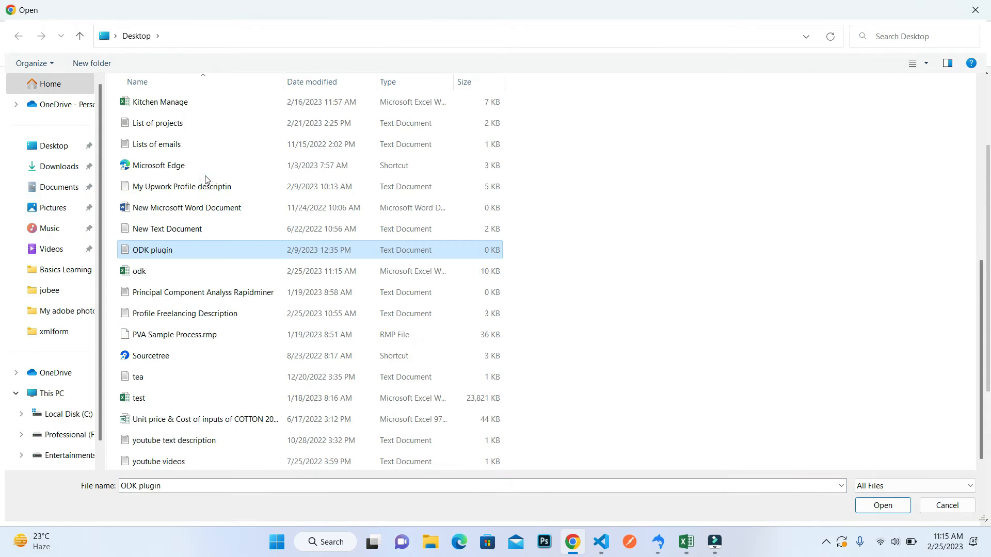
pyautogui.doubleClick(153, 272)
pyautogui.click(307, 207)
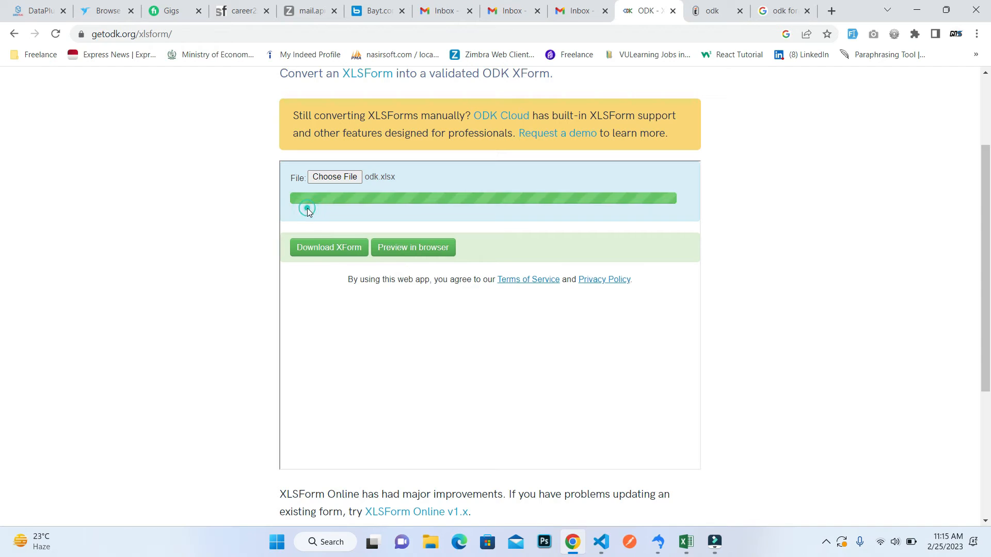
# Preview the converted form in the browser and close the old odk preview.
pyautogui.click(398, 248)
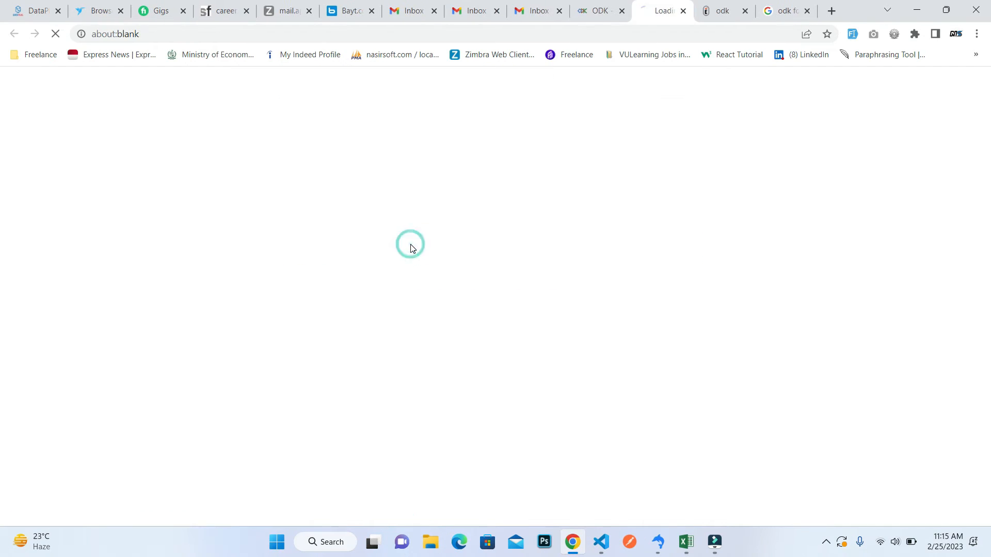
pyautogui.click(745, 12)
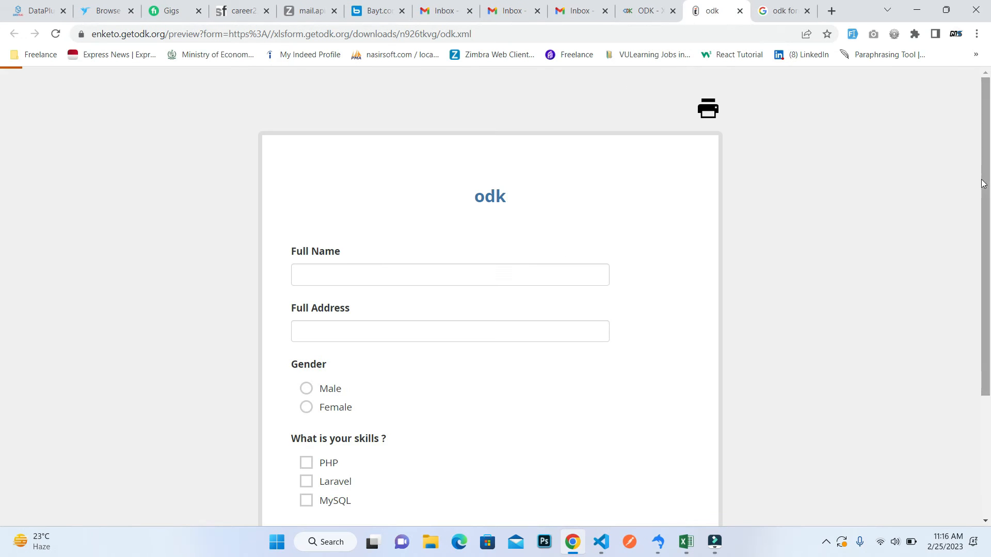
pyautogui.scroll(-2, 970, 175)
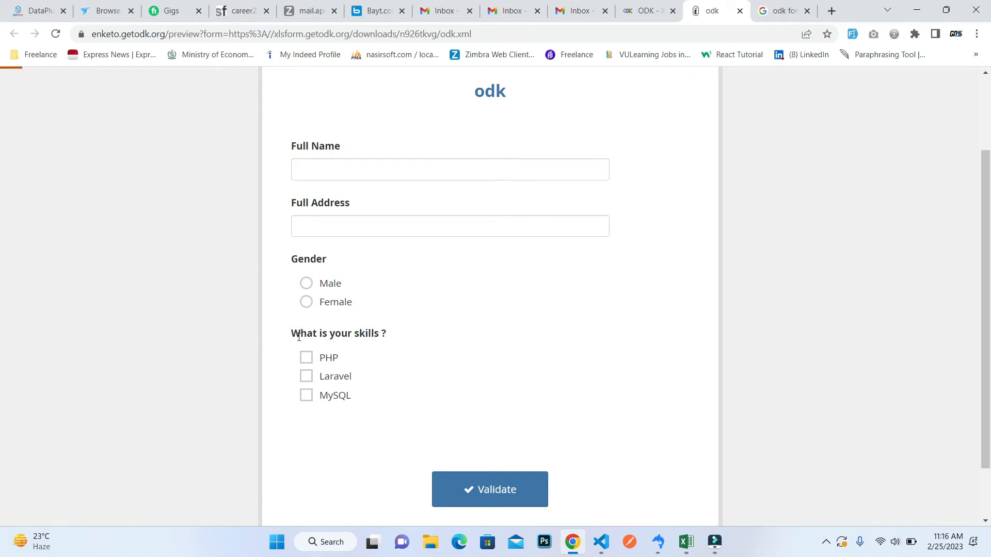
# Test the skills question in the preview by ticking PHP, MySQL and Laravel, and clear all three options again.
pyautogui.moveTo(298, 337); pyautogui.dragTo(380, 335)
pyautogui.click(326, 359)
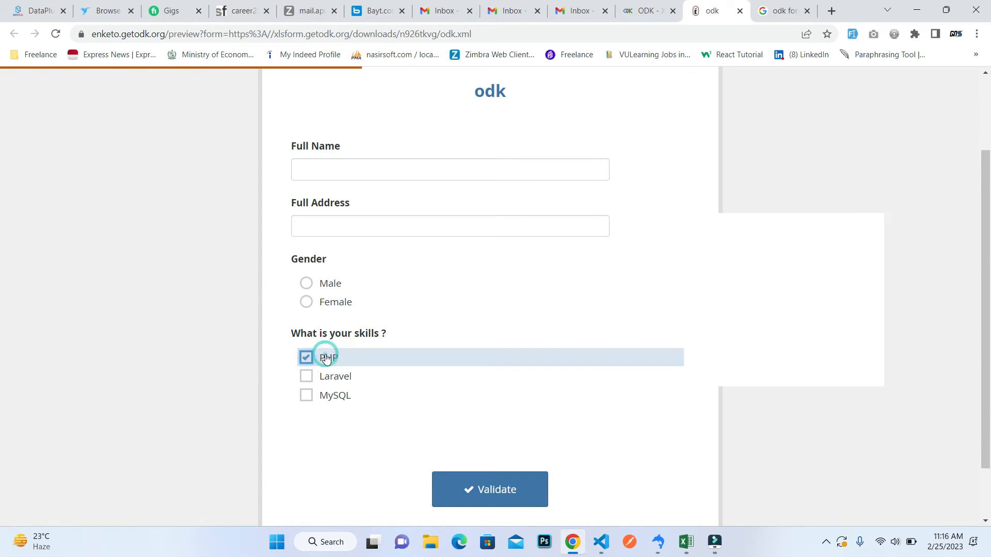
pyautogui.scroll(1, 323, 361)
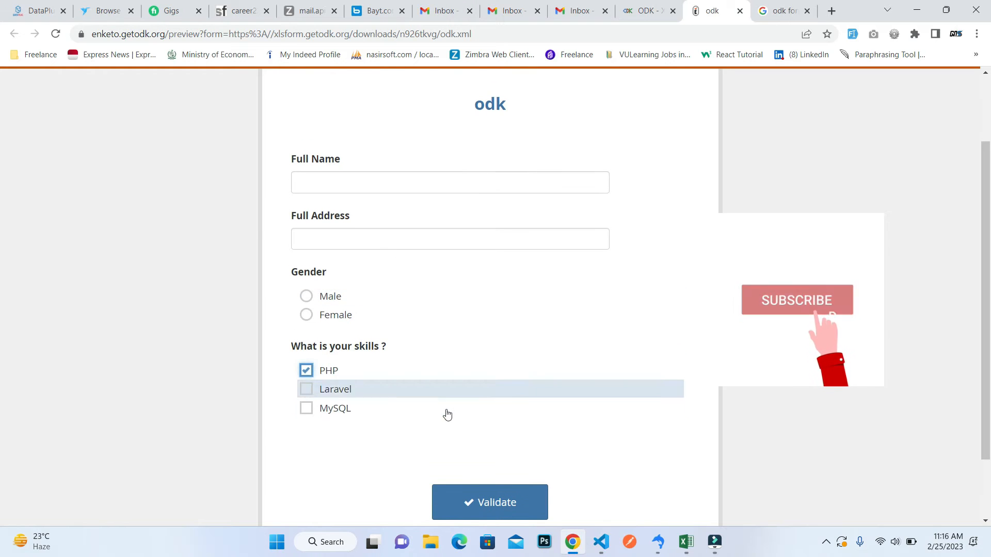
pyautogui.moveTo(447, 414); pyautogui.dragTo(438, 311)
pyautogui.click(333, 408)
pyautogui.click(424, 387)
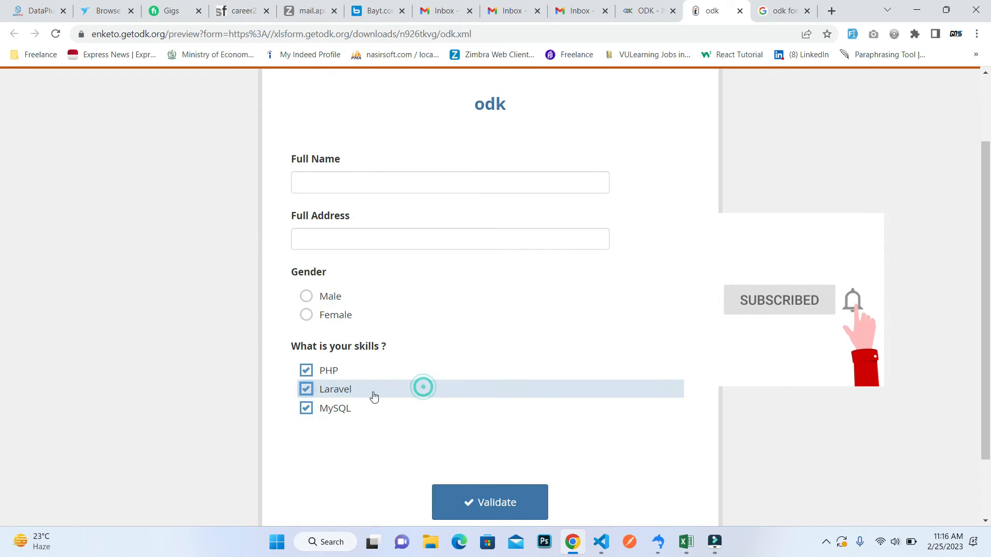
pyautogui.click(342, 391)
pyautogui.click(330, 408)
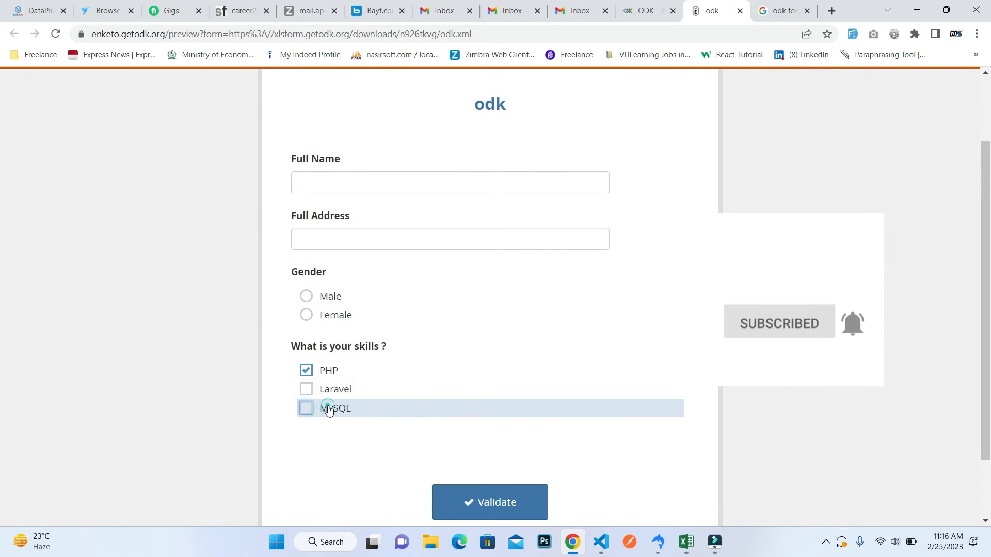
pyautogui.click(399, 392)
pyautogui.click(328, 371)
pyautogui.click(439, 389)
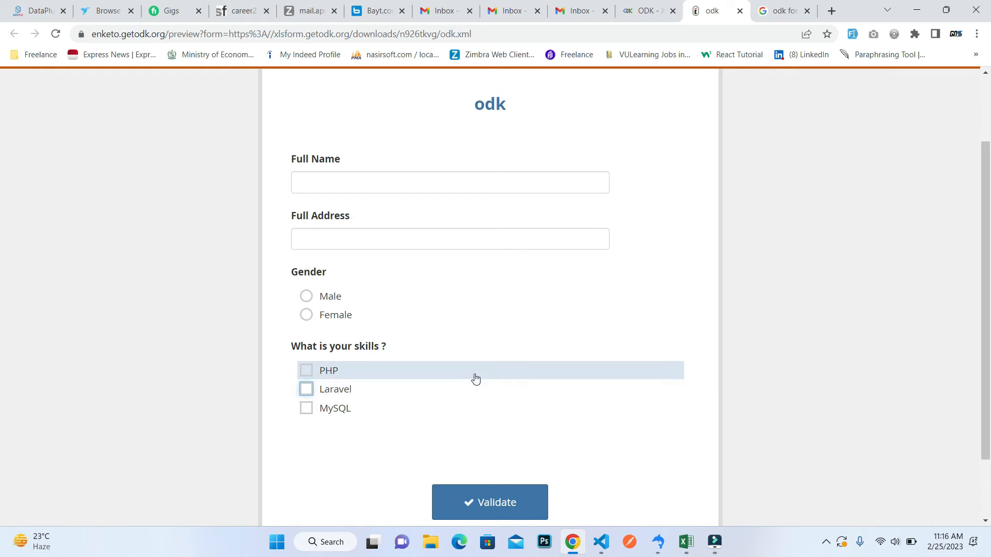
pyautogui.scroll(-2, 392, 334)
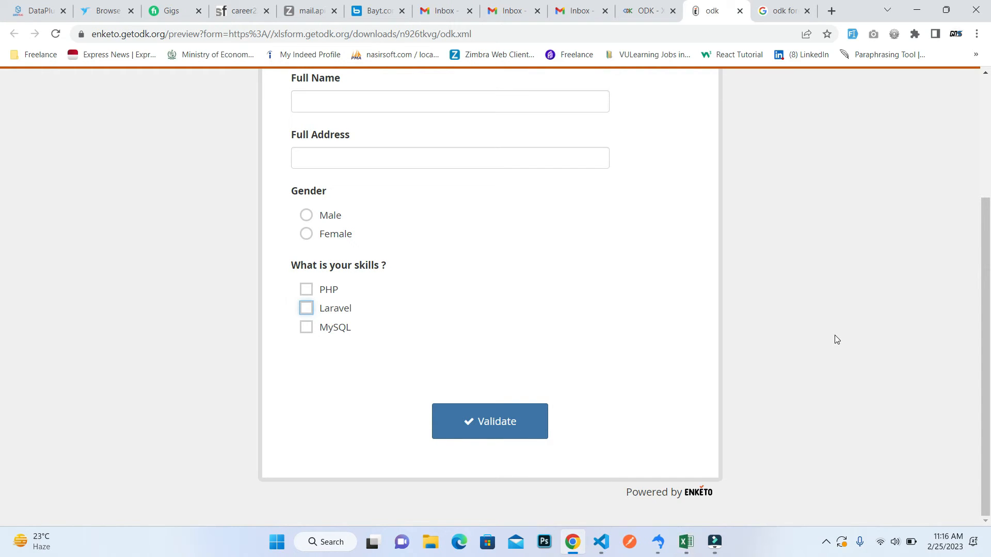
# Switch to Excel and extend the type in cell A5 of the survey sheet to select_multiple skills other.
pyautogui.hotkey('alt', 'Tab')
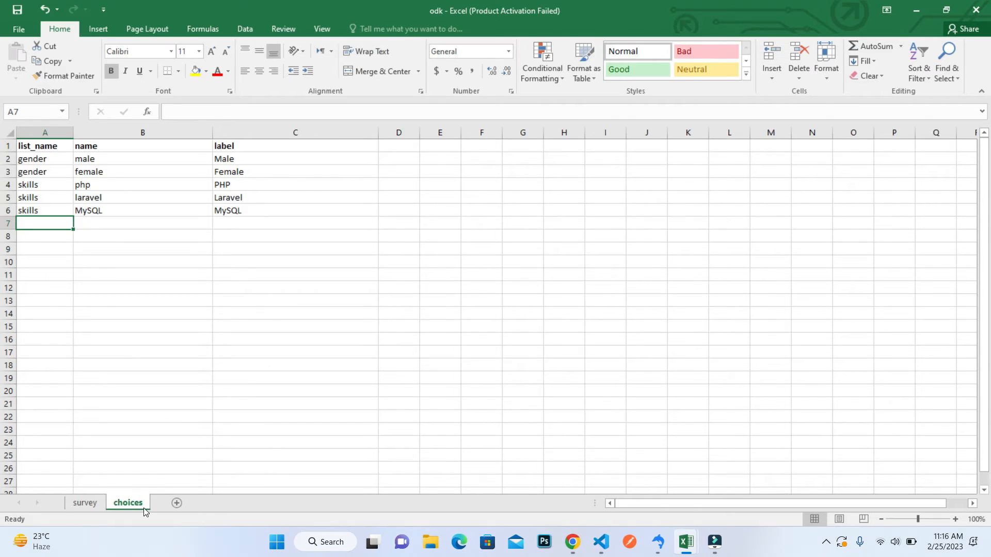
pyautogui.click(82, 503)
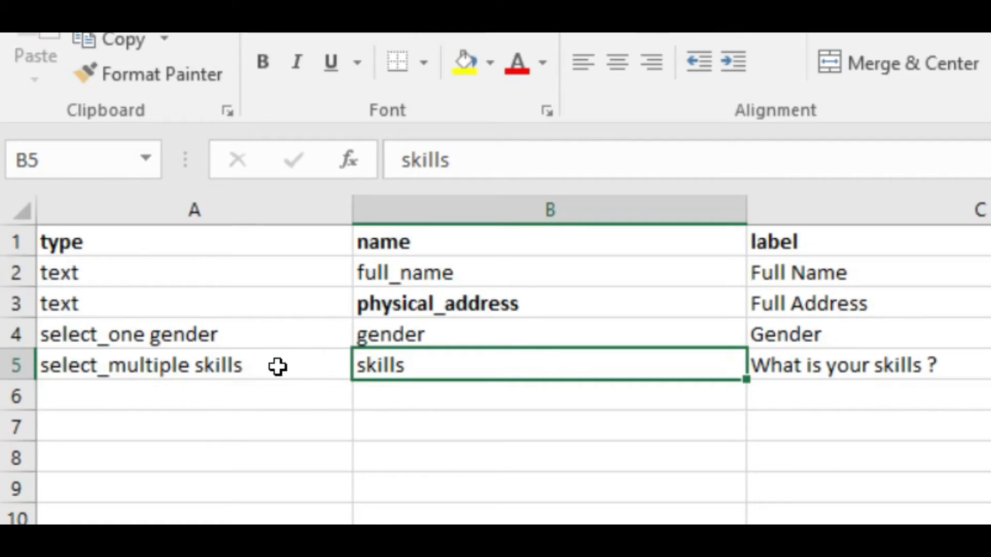
pyautogui.click(119, 198)
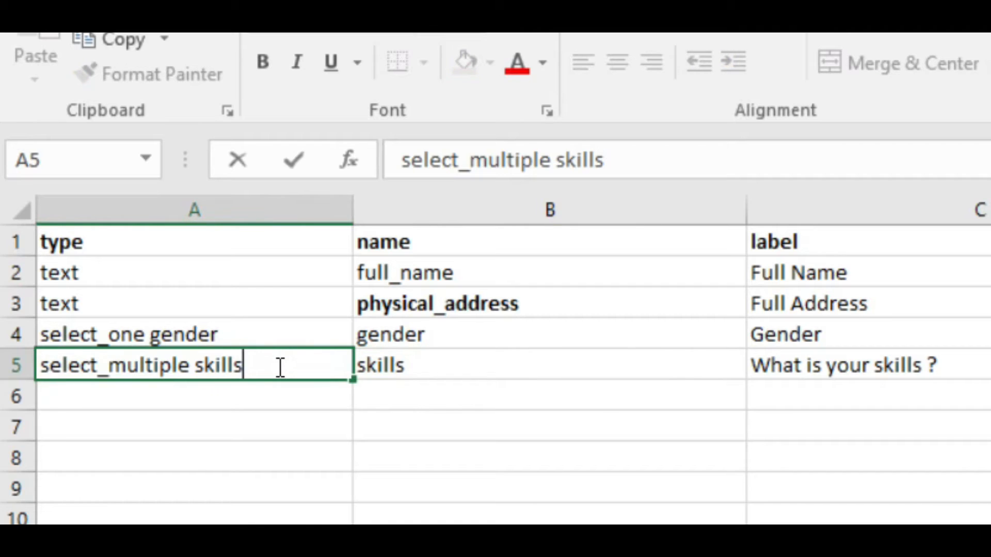
pyautogui.write('other')
pyautogui.click(267, 394)
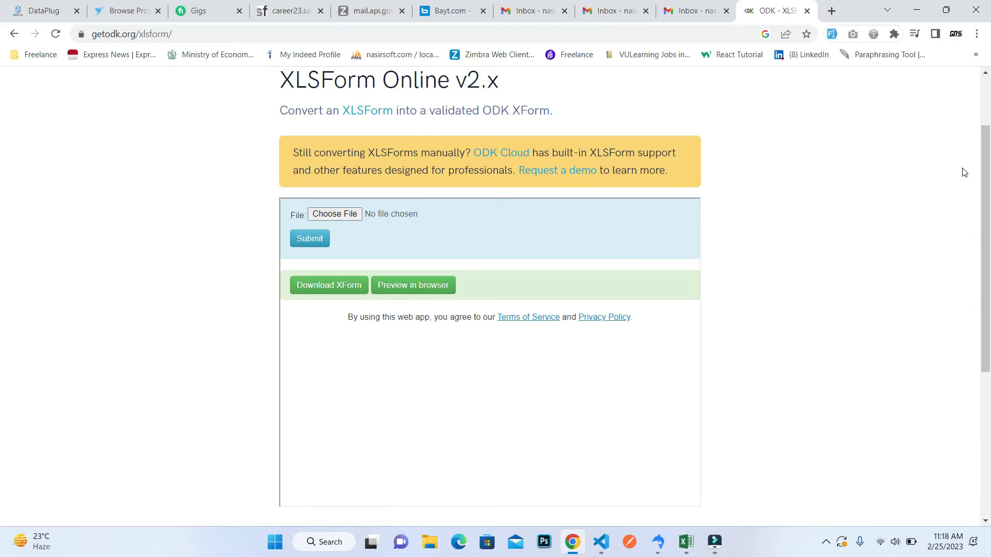
# Upload the revised odk.xlsx from the Desktop to XLSForm Online and submit it.
pyautogui.click(349, 214)
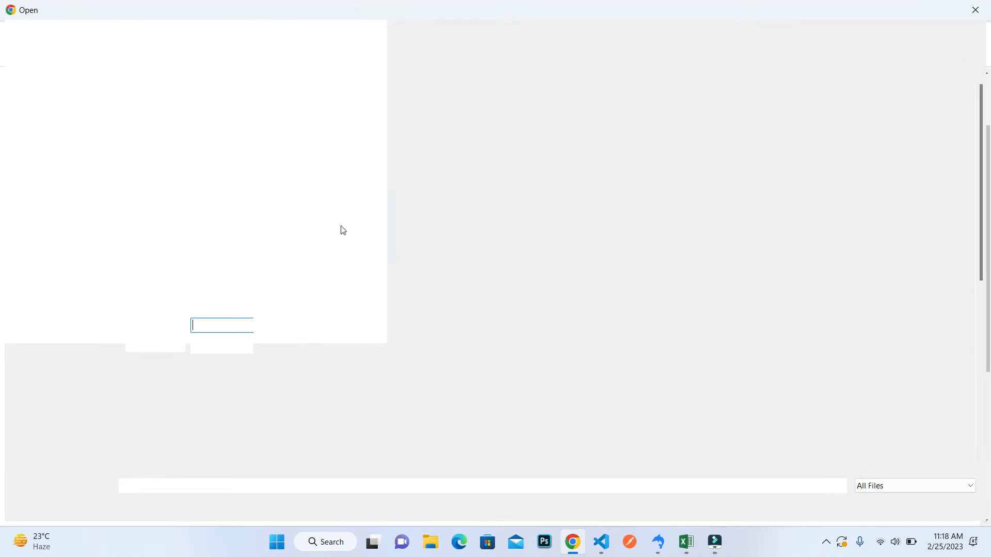
pyautogui.click(209, 201)
pyautogui.press('o')
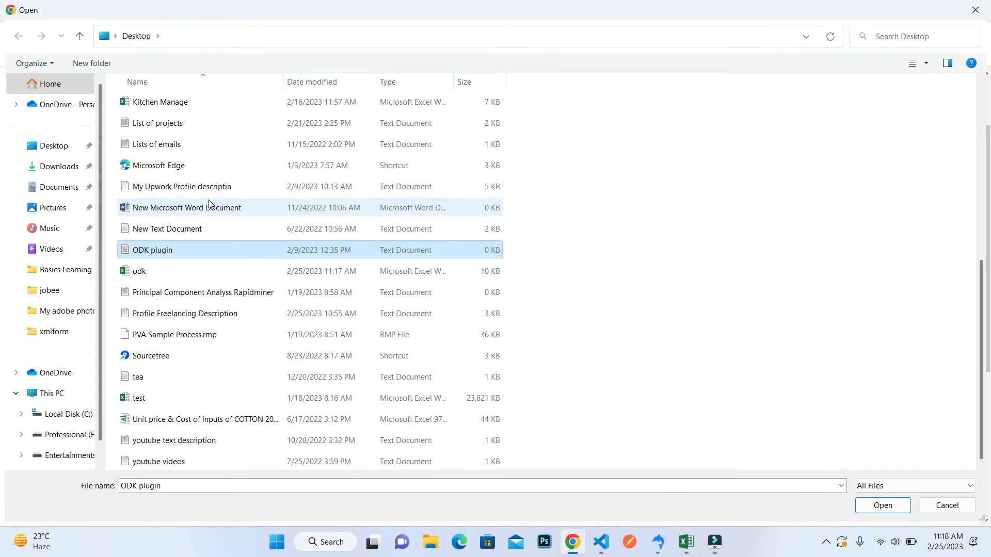
pyautogui.press('o')
pyautogui.press('Return')
pyautogui.click(302, 249)
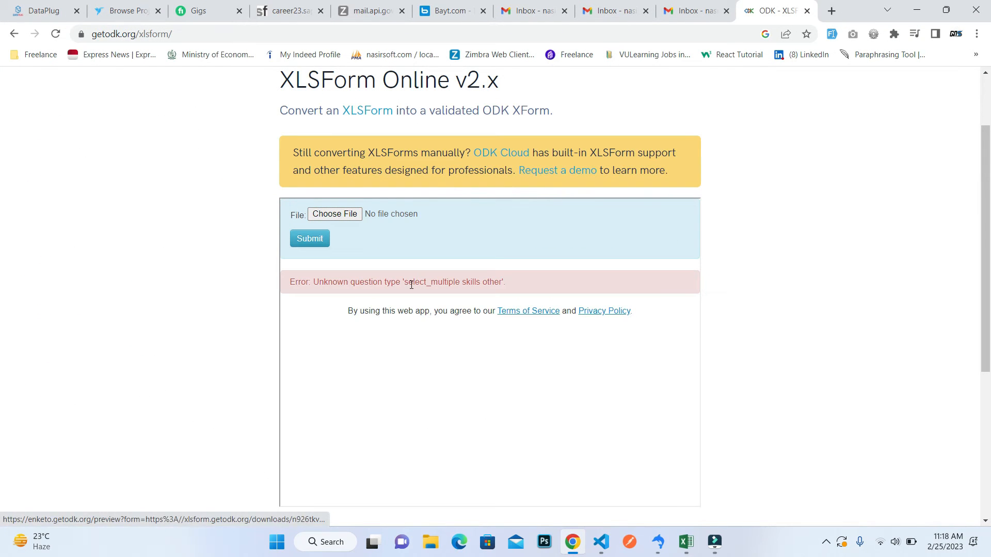
# Examine the conversion error message about the skills question type in XLSForm Online.
pyautogui.click(362, 218)
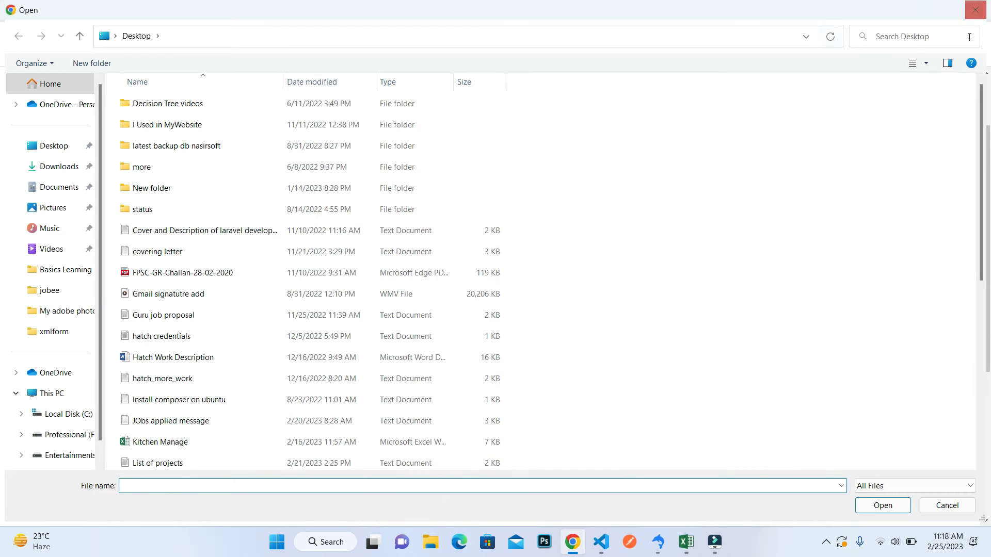
pyautogui.click(975, 10)
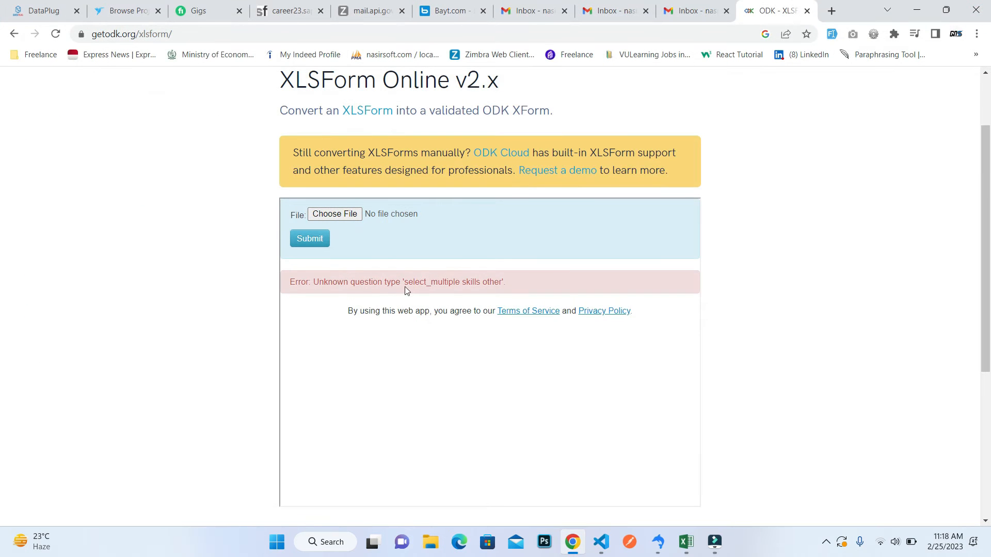
pyautogui.moveTo(406, 285); pyautogui.dragTo(486, 282)
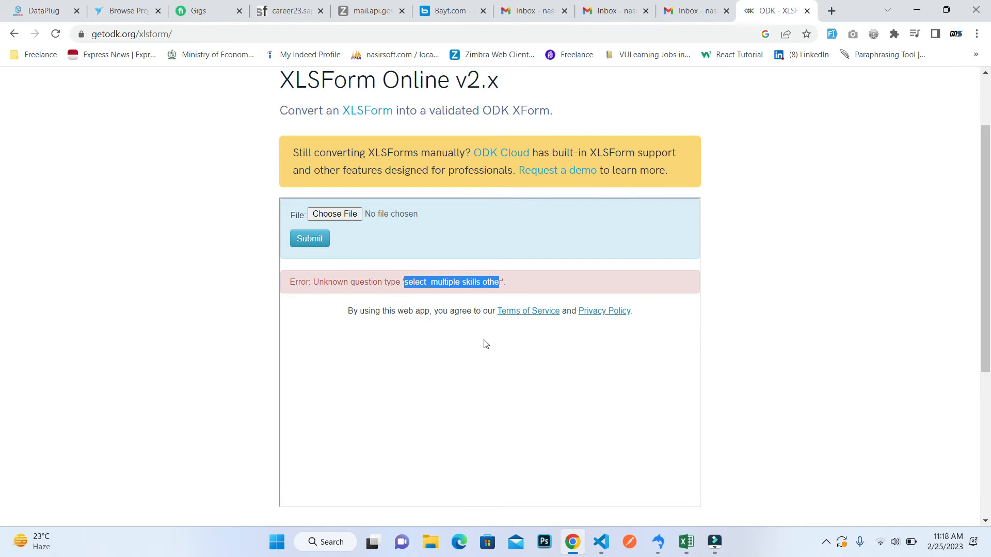
pyautogui.click(516, 287)
pyautogui.moveTo(515, 288); pyautogui.dragTo(289, 283)
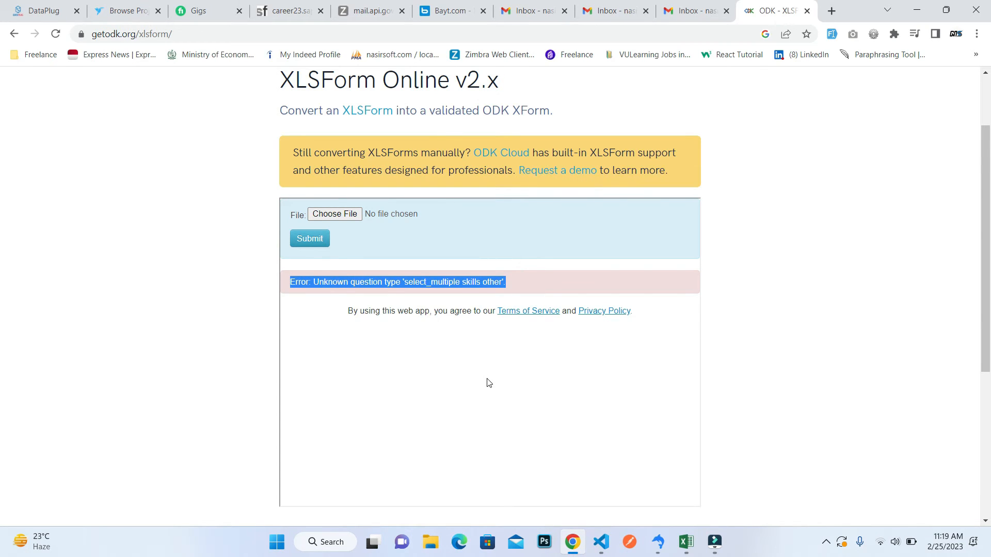
# Switch to Excel and change the type in cell A5 of the survey sheet to select_multiple skills or_other.
pyautogui.hotkey('alt', 'Tab')
pyautogui.doubleClick(130, 199)
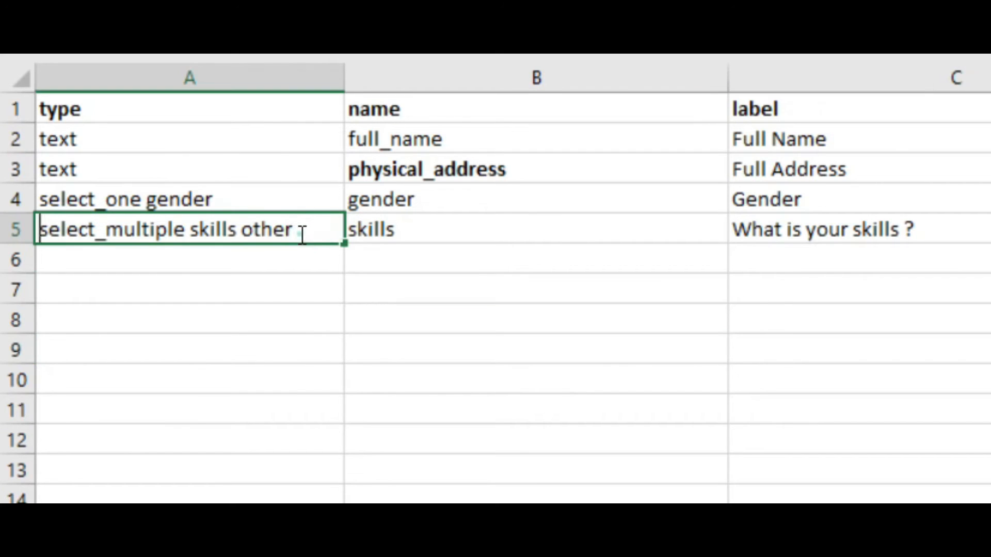
pyautogui.click(241, 231)
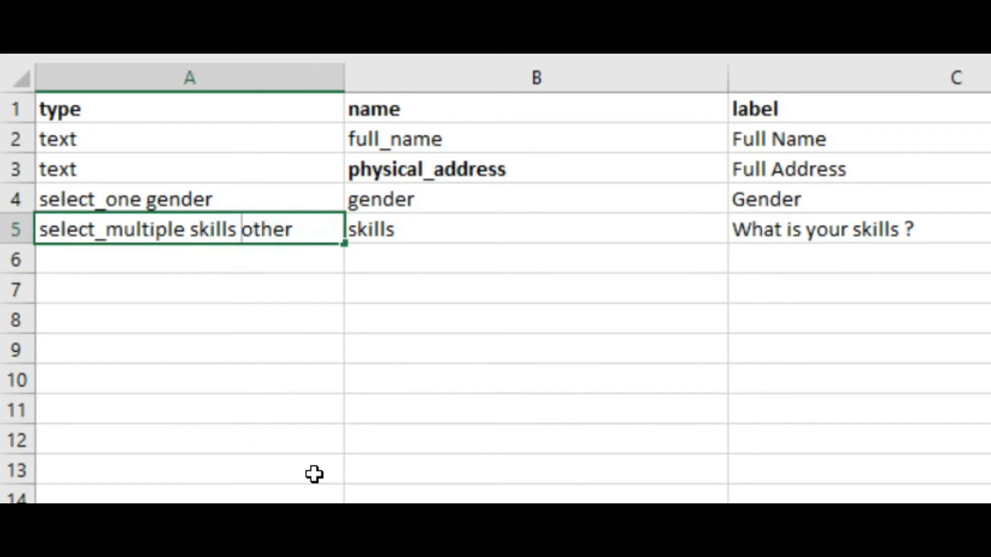
pyautogui.write('or_')
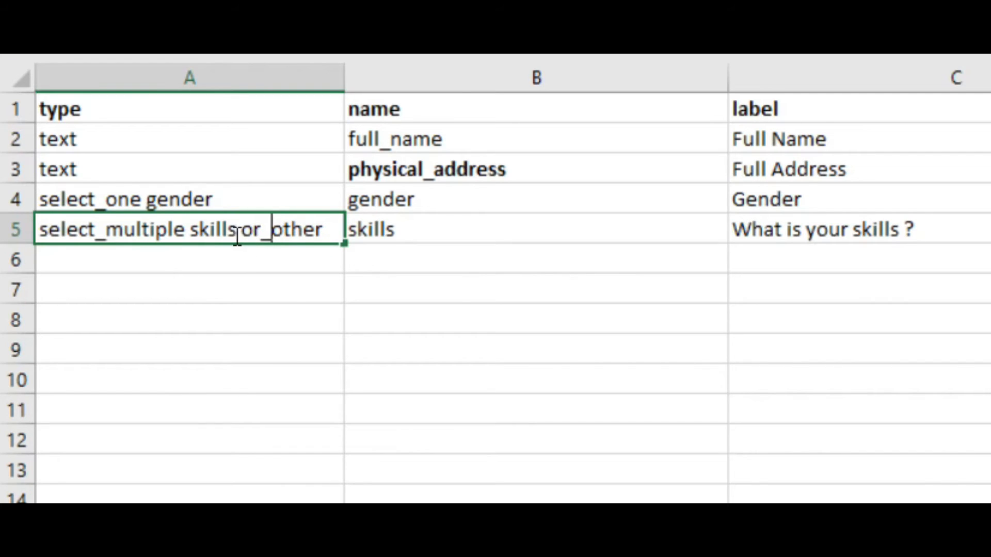
pyautogui.moveTo(242, 238); pyautogui.dragTo(332, 238)
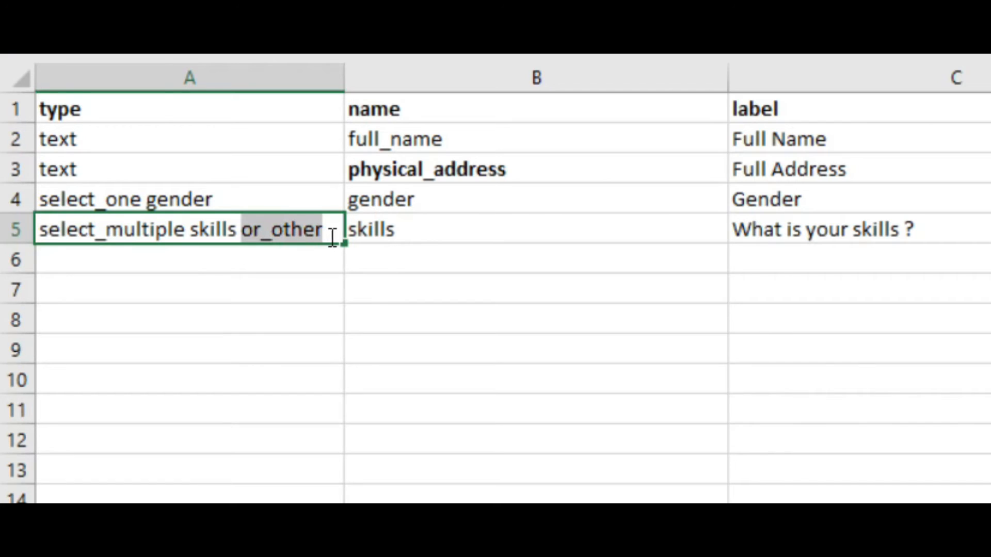
# Switch to Chrome, choose the updated odk workbook from the Desktop in XLSForm Online and submit it for conversion.
pyautogui.click(310, 263)
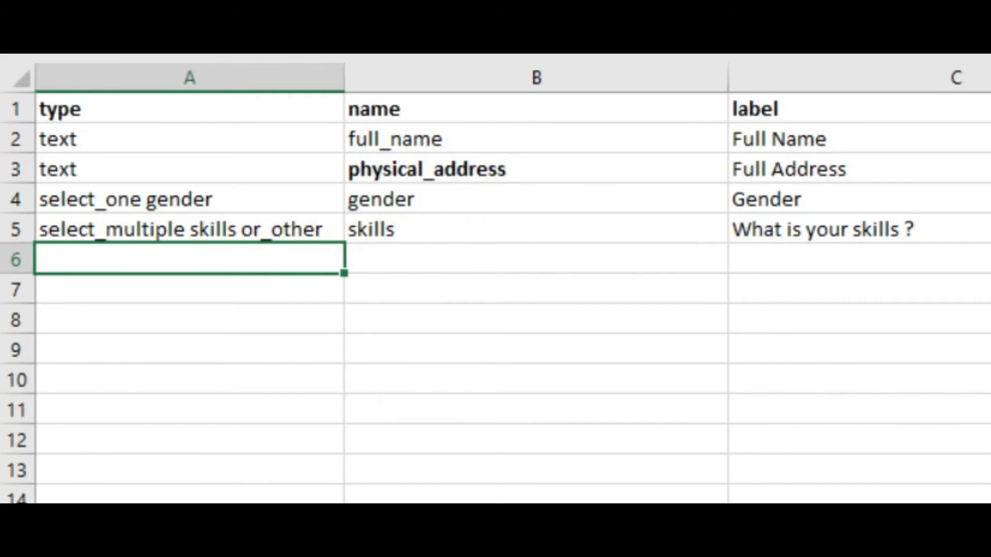
pyautogui.click(572, 542)
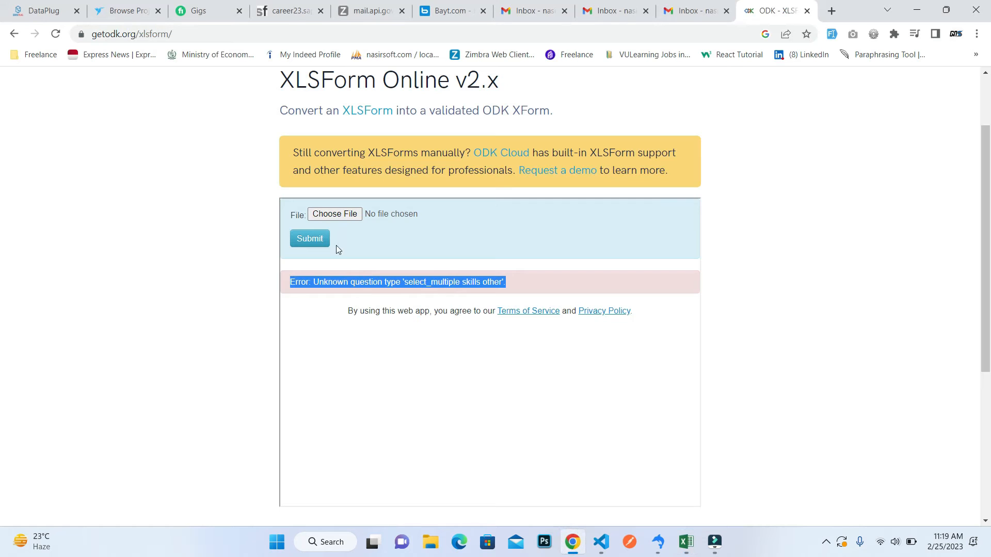
pyautogui.click(339, 222)
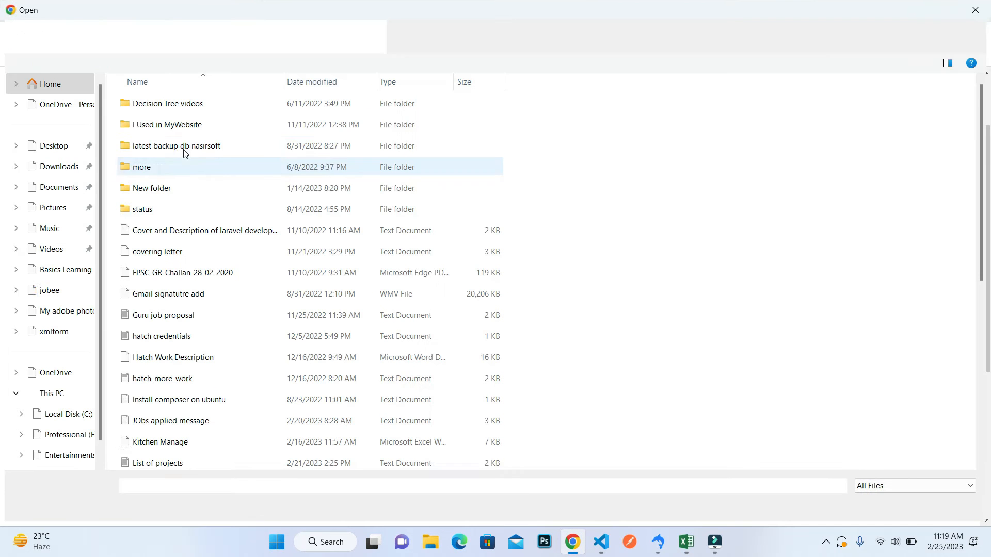
pyautogui.write('odk')
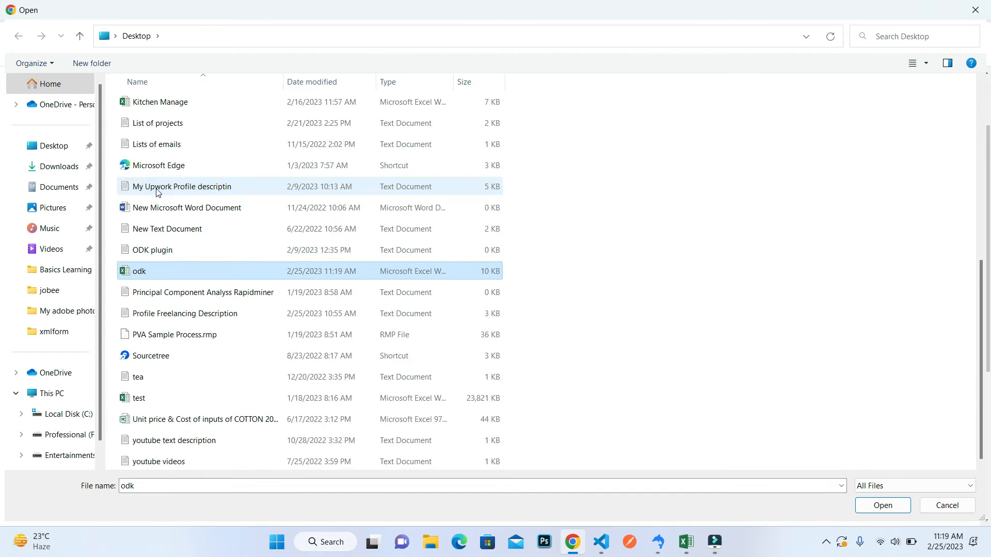
pyautogui.press('Return')
pyautogui.click(305, 243)
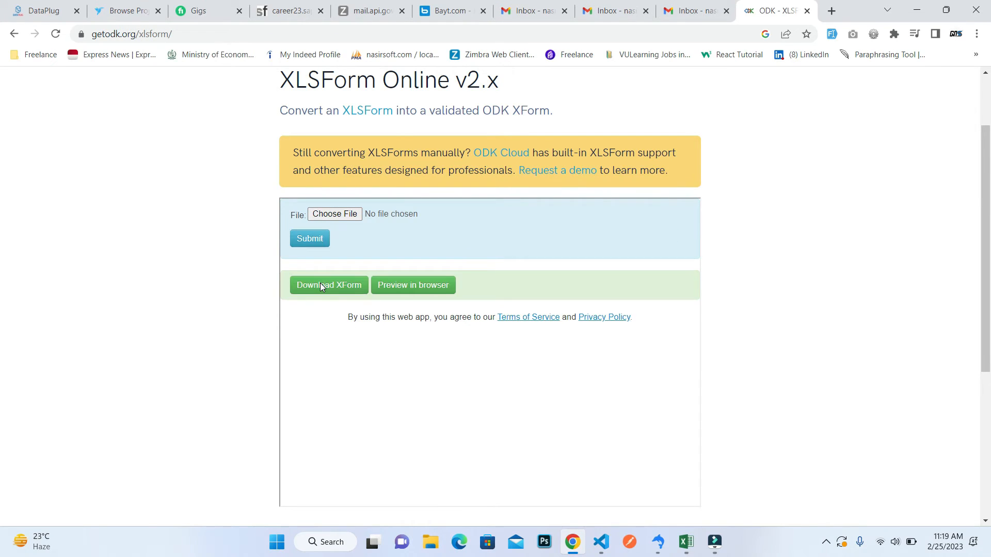
# Preview the converted form in the browser and select PHP and Other under What is your skills ?
pyautogui.click(410, 287)
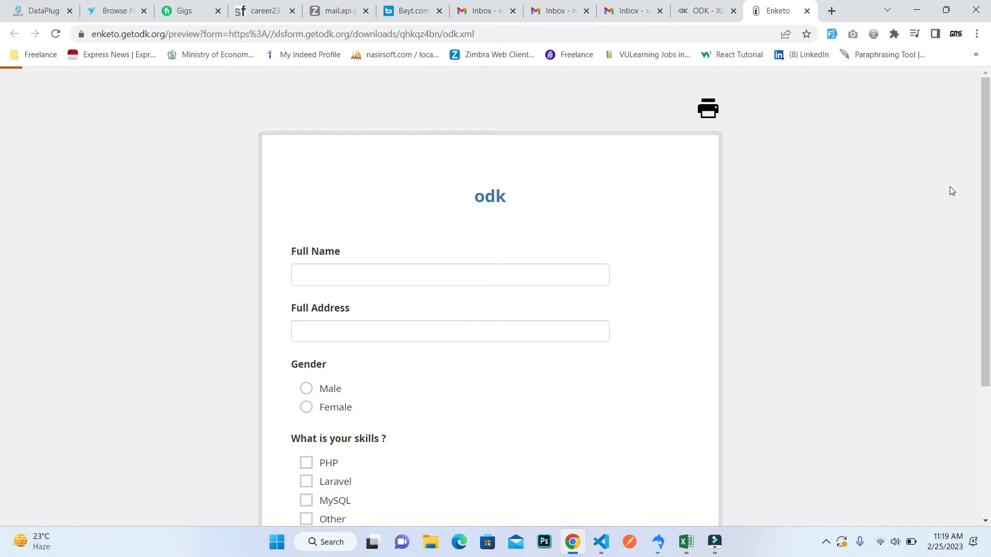
pyautogui.scroll(-2, 2, 239)
pyautogui.scroll(-2, 1, 327)
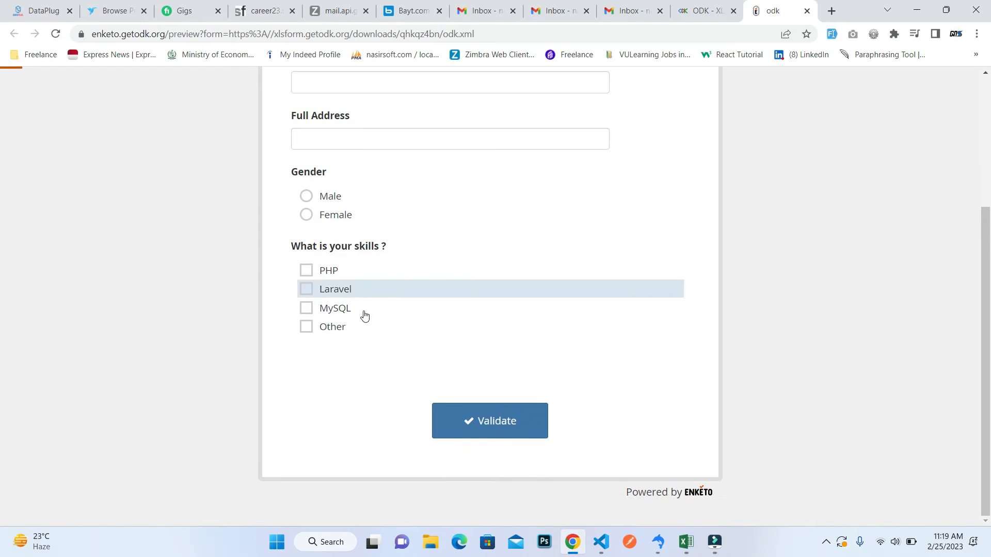
pyautogui.click(305, 274)
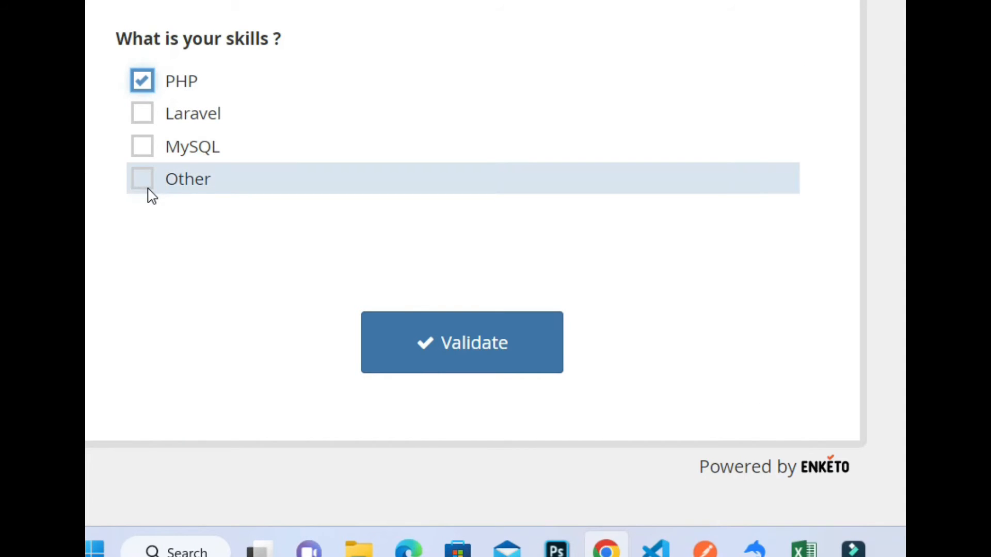
pyautogui.click(146, 187)
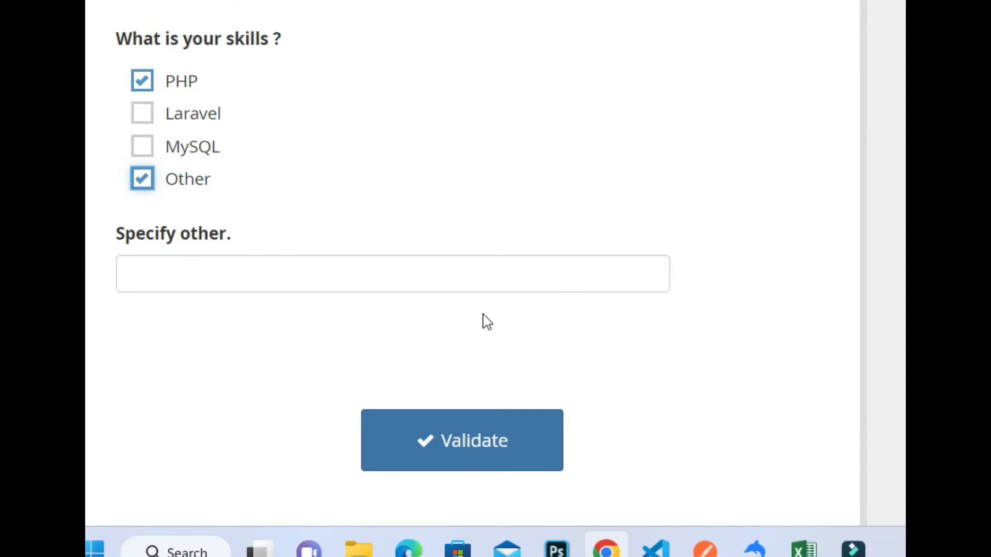
# Examine the Specify other text field below the skills question in the form preview.
pyautogui.click(264, 273)
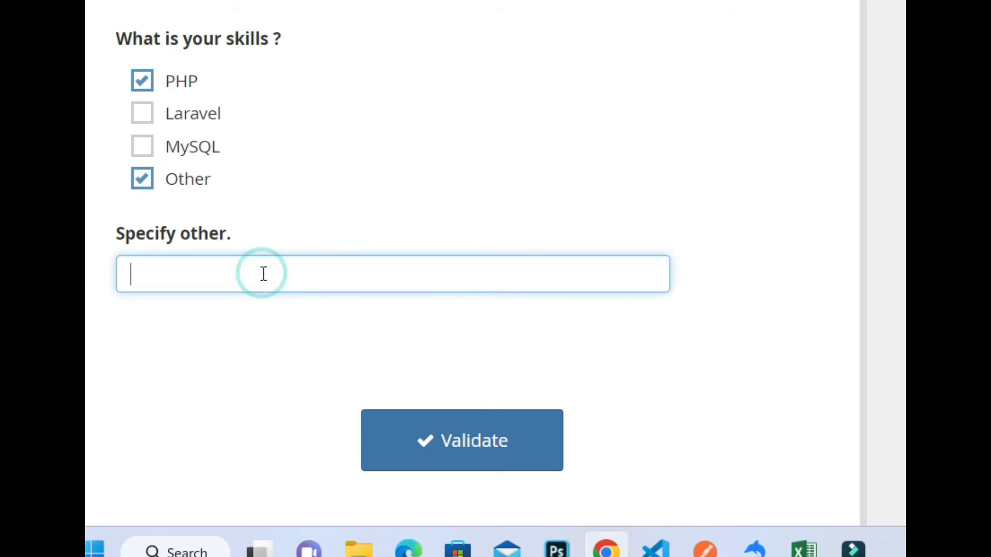
pyautogui.write('IN')
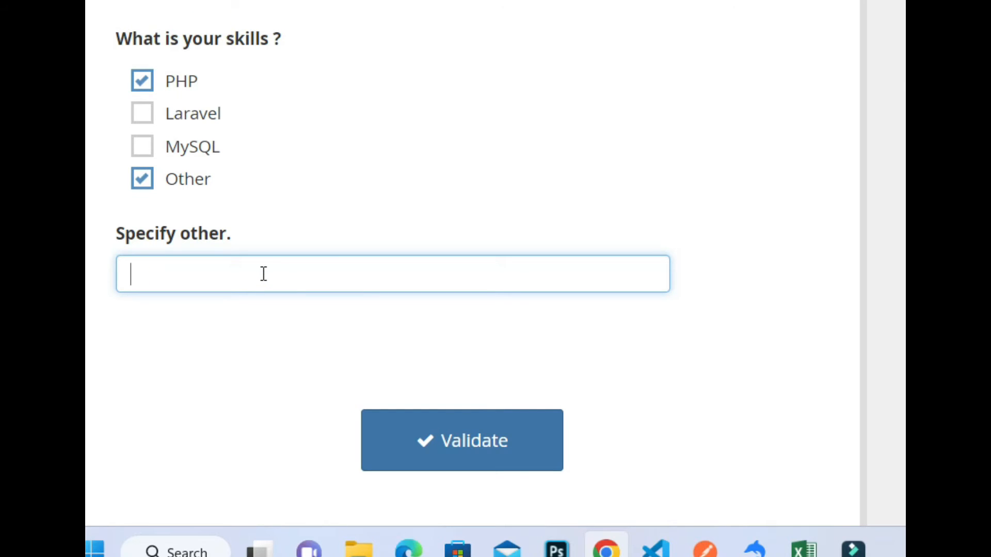
pyautogui.click(377, 295)
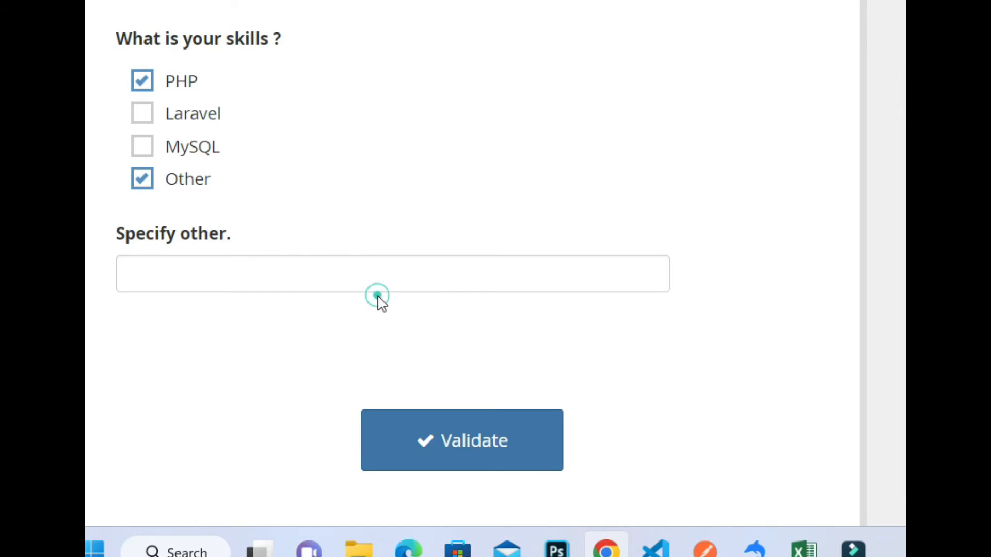
pyautogui.click(436, 269)
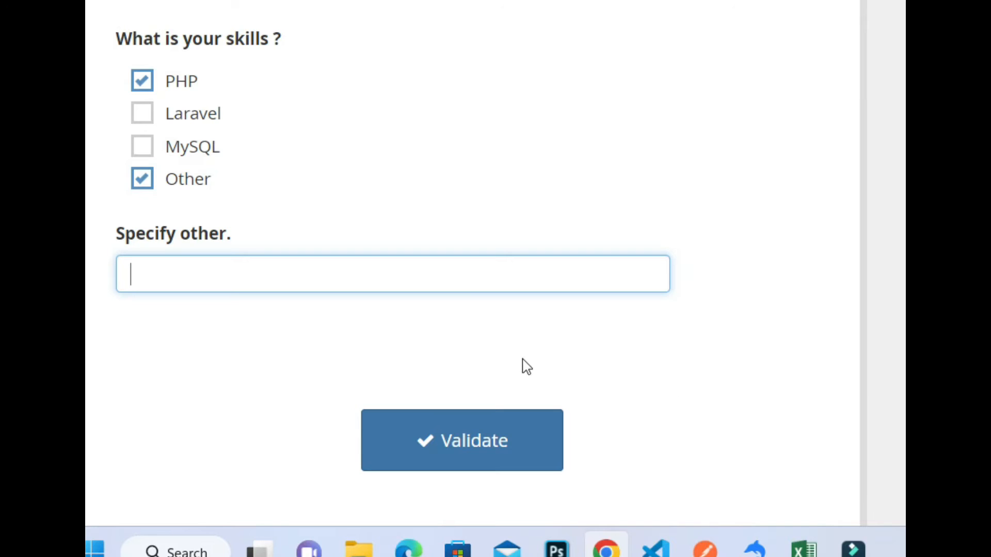
pyautogui.click(480, 277)
pyautogui.click(522, 238)
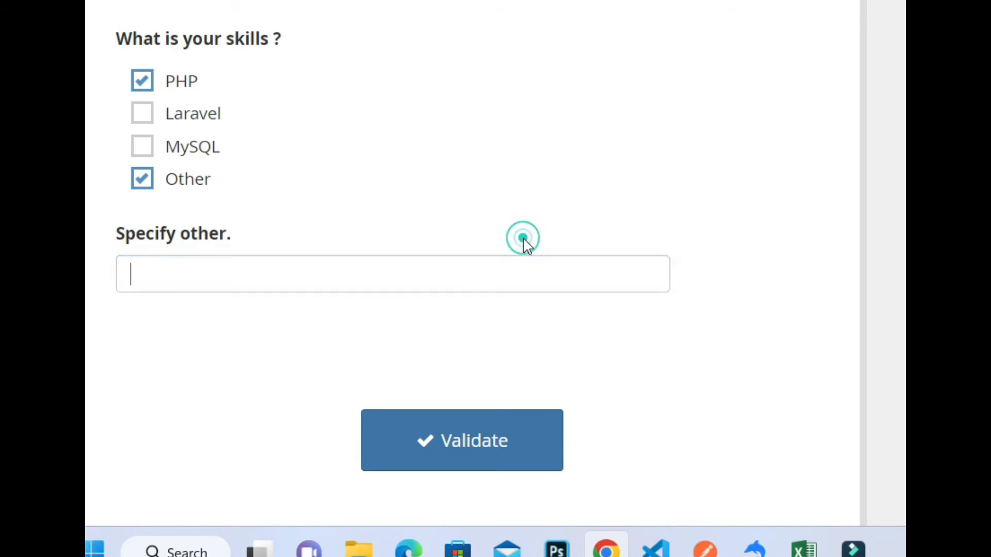
pyautogui.click(466, 283)
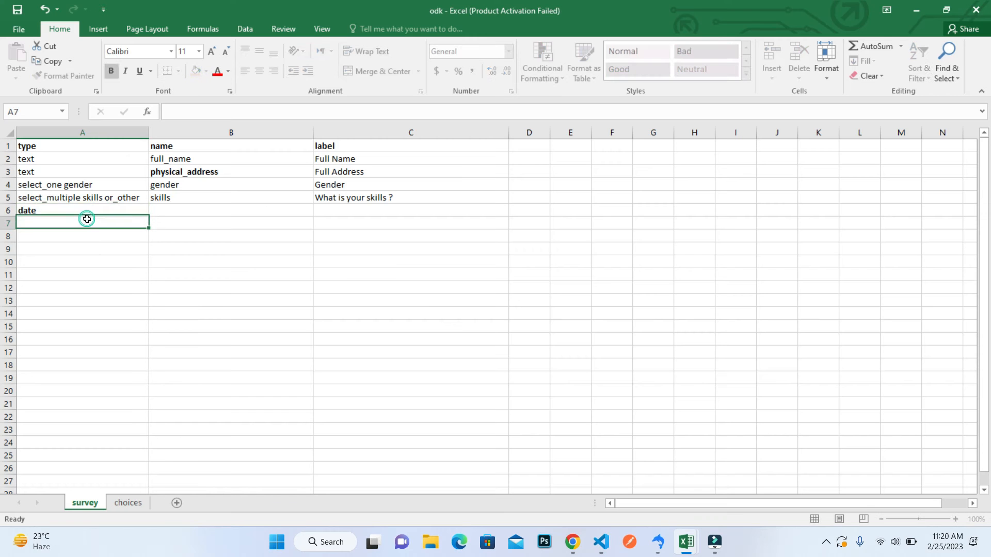
# Copy the formatting of cell A5 to the date type in cell A6 of the Excel survey sheet.
pyautogui.click(48, 195)
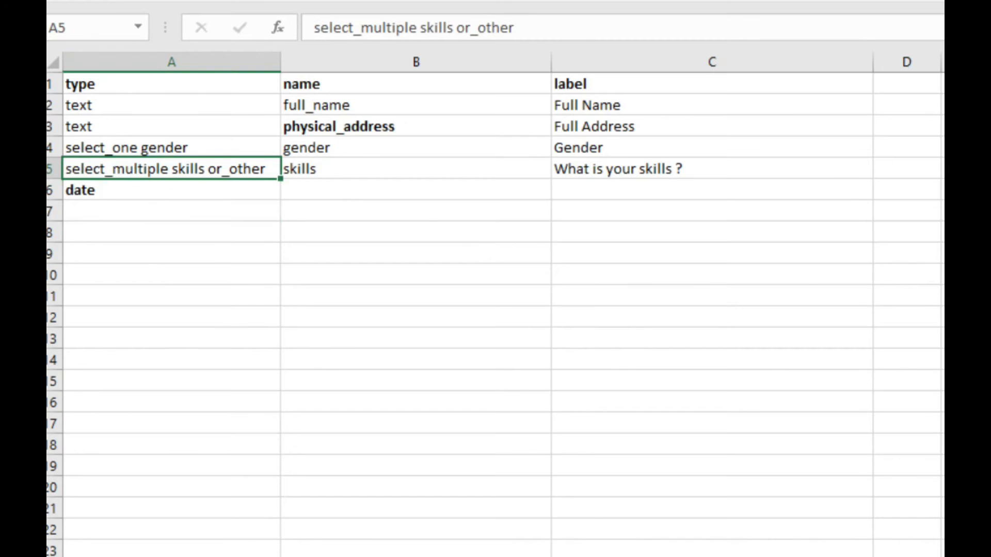
pyautogui.click(116, 1)
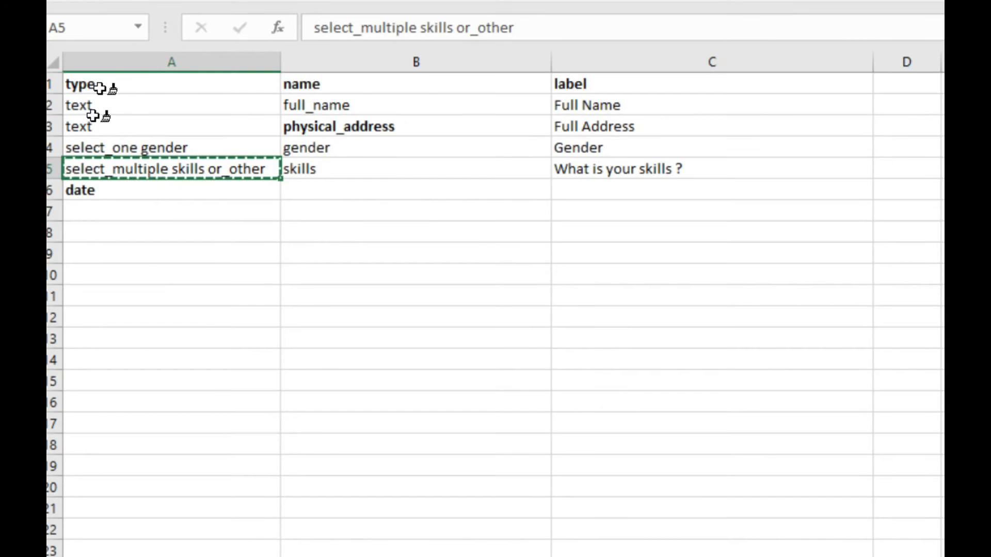
pyautogui.click(87, 192)
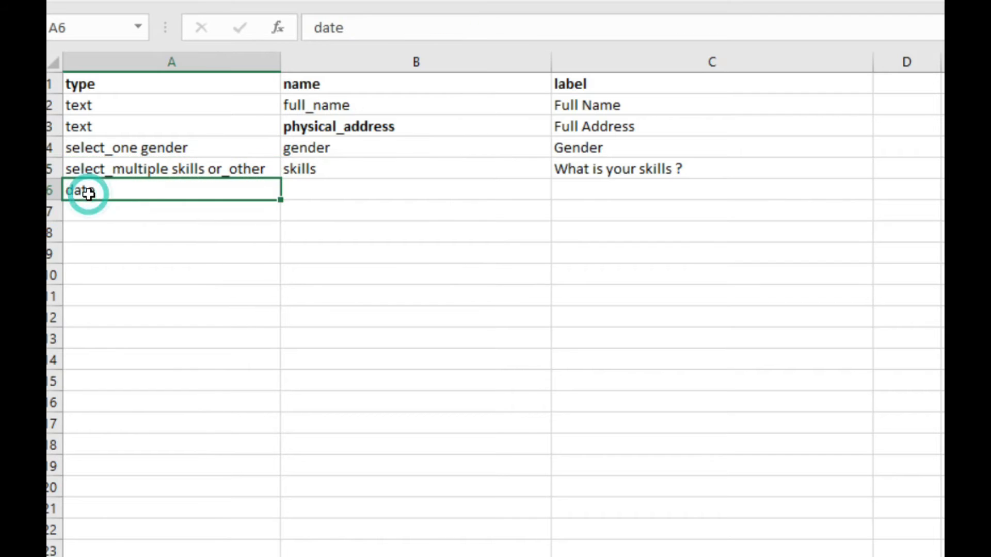
# Complete the date question in row 6 with the name date_registered and the label Entry Date.
pyautogui.click(348, 183)
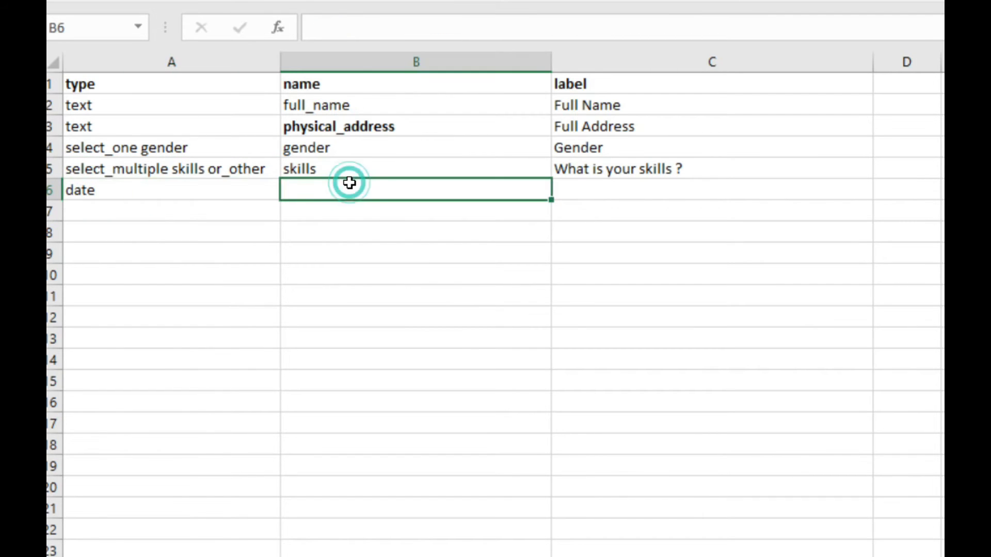
pyautogui.write('date')
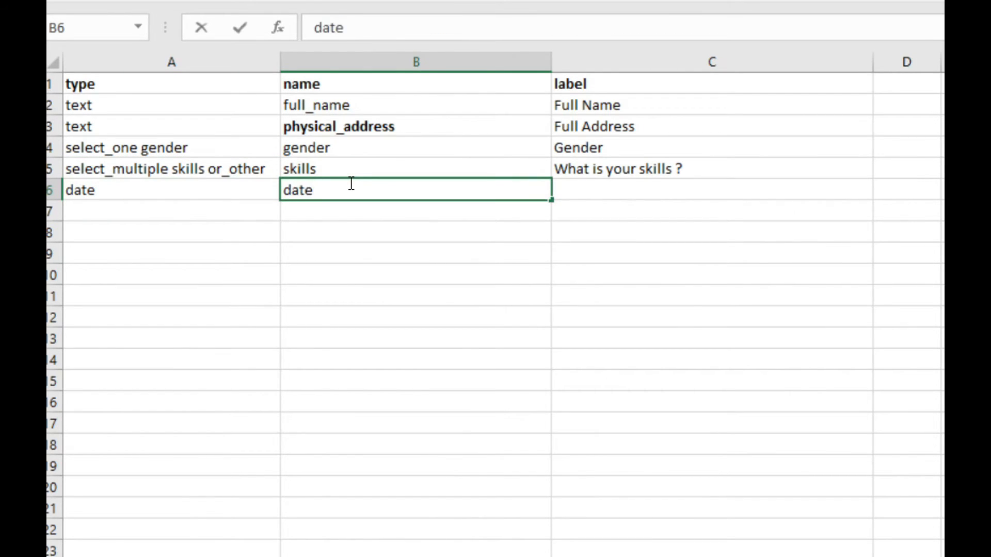
pyautogui.write('_registerre')
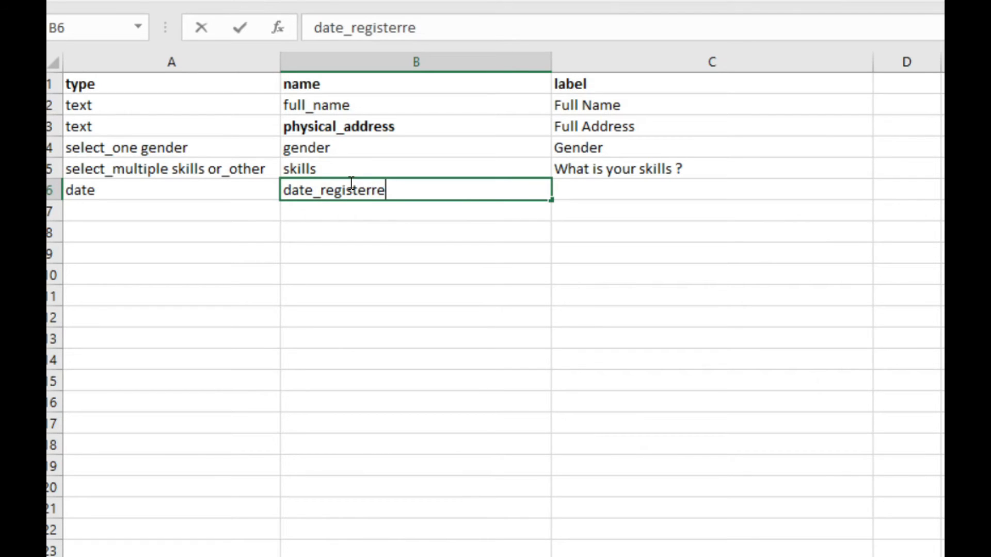
pyautogui.press('BackSpace')
pyautogui.write('d')
pyautogui.click(672, 192)
pyautogui.doubleClick(672, 192)
pyautogui.write('Entry Datae')
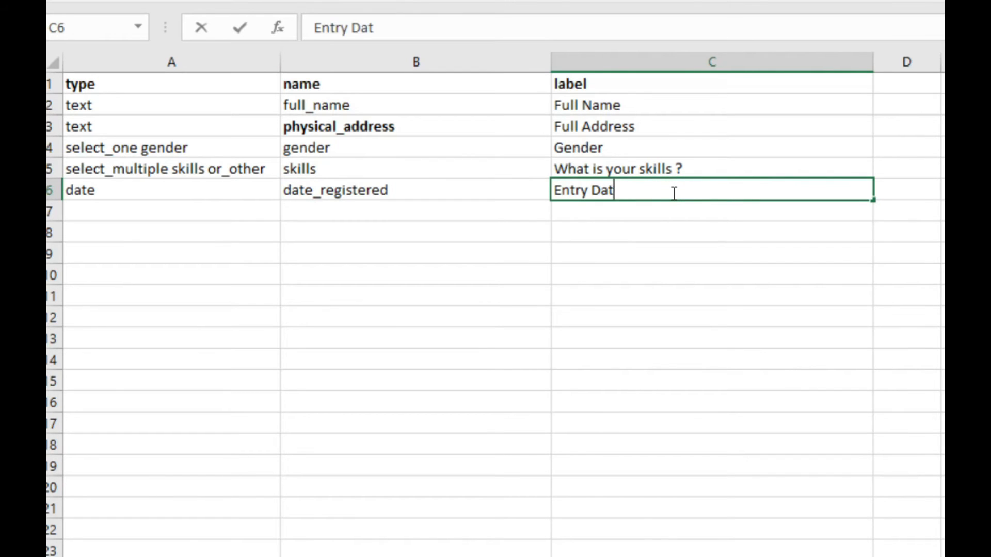
pyautogui.press('BackSpace')
pyautogui.press('BackSpace')
pyautogui.write('e')
# Enter integer as the question type in cell A7 of the survey sheet.
pyautogui.click(97, 213)
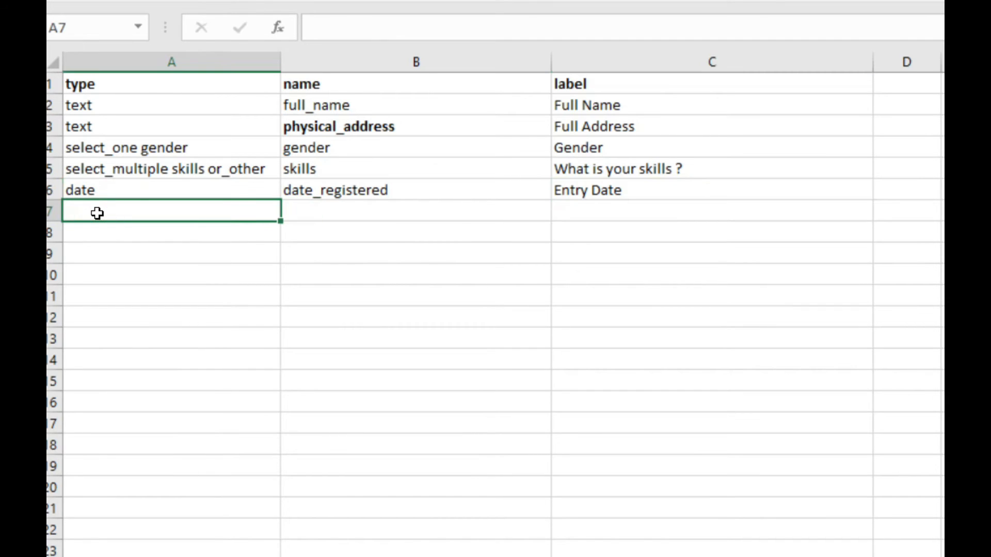
pyautogui.write('inte')
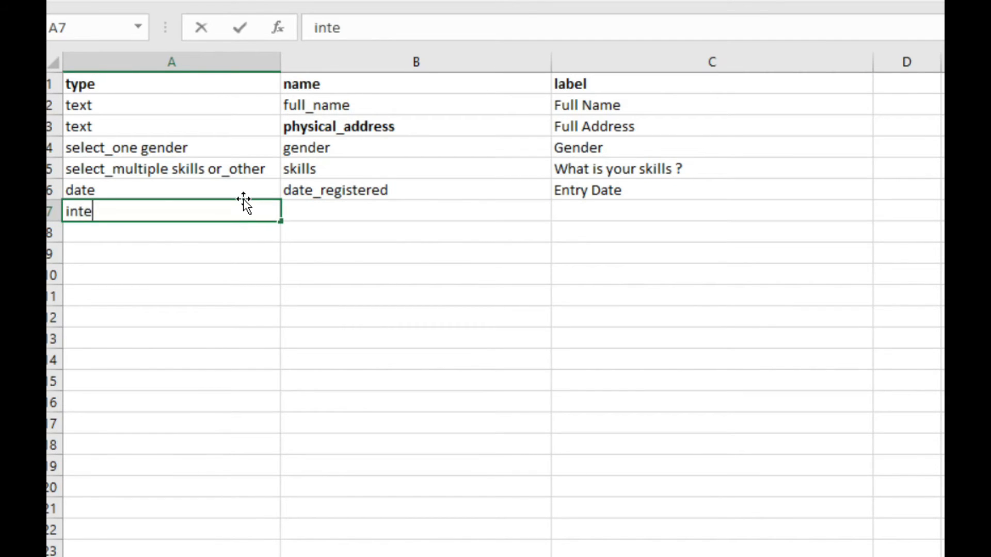
pyautogui.write('ger')
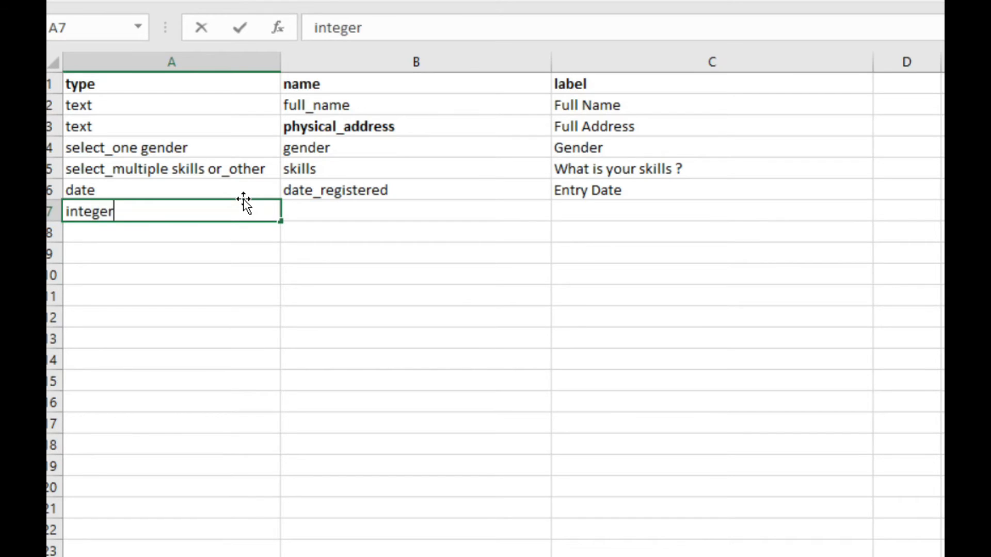
pyautogui.click(159, 250)
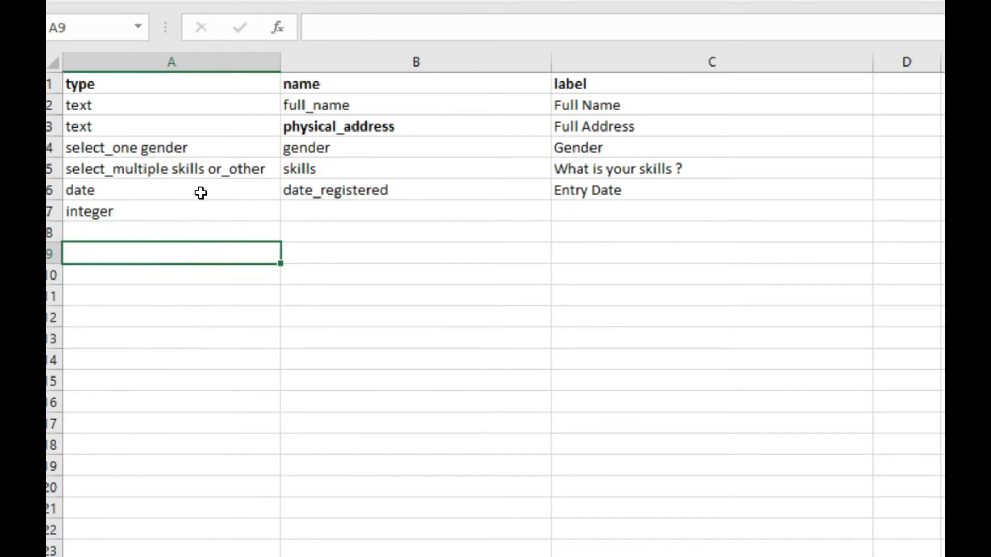
pyautogui.click(200, 192)
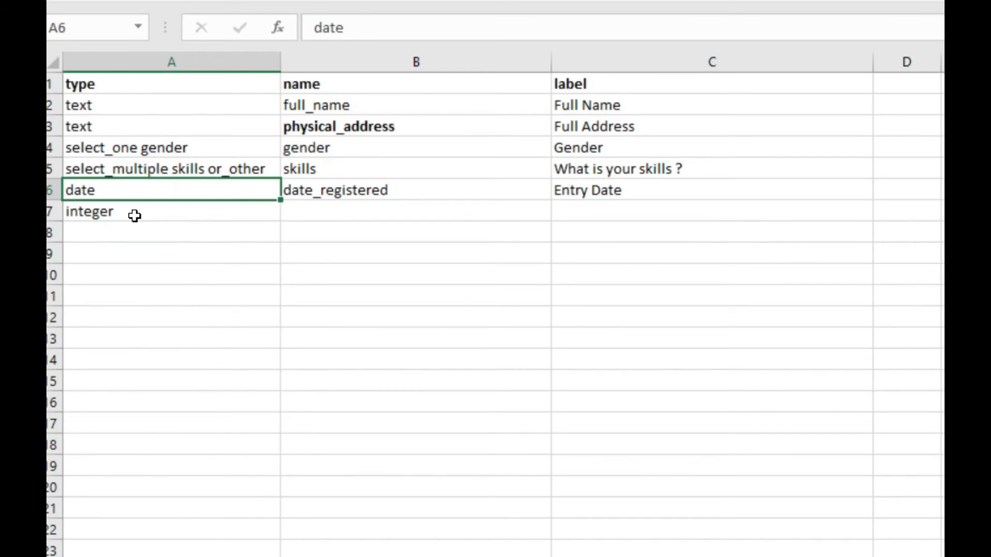
pyautogui.click(127, 215)
# Complete the integer question in row 7 with the name telephone_number and the label Mobile Number.
pyautogui.moveTo(168, 212); pyautogui.dragTo(381, 208)
pyautogui.click(382, 209)
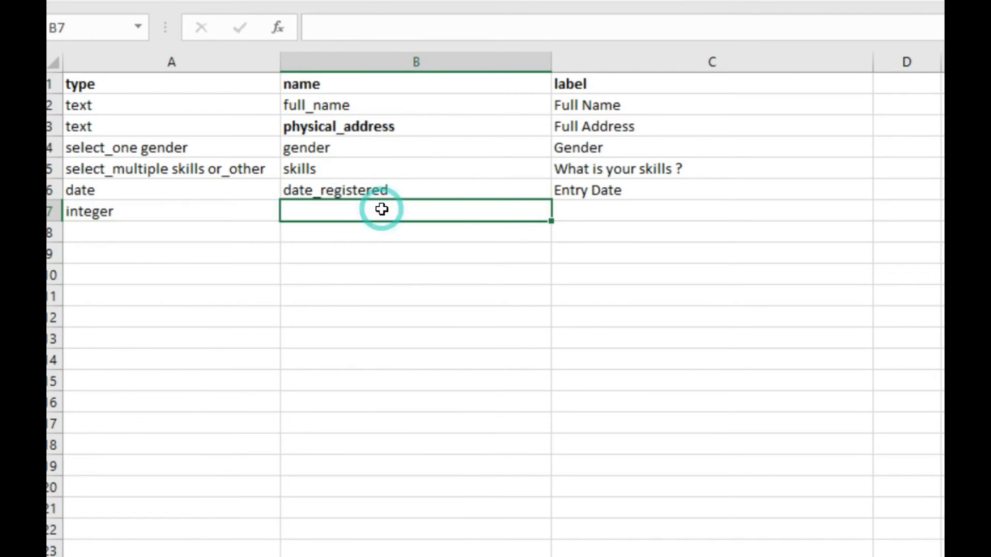
pyautogui.write('telep')
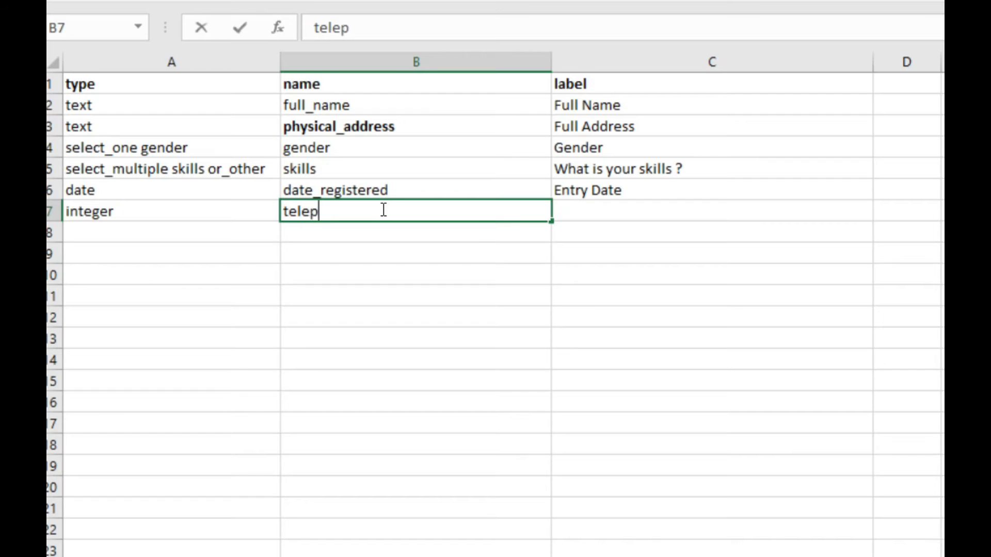
pyautogui.write('hone_number')
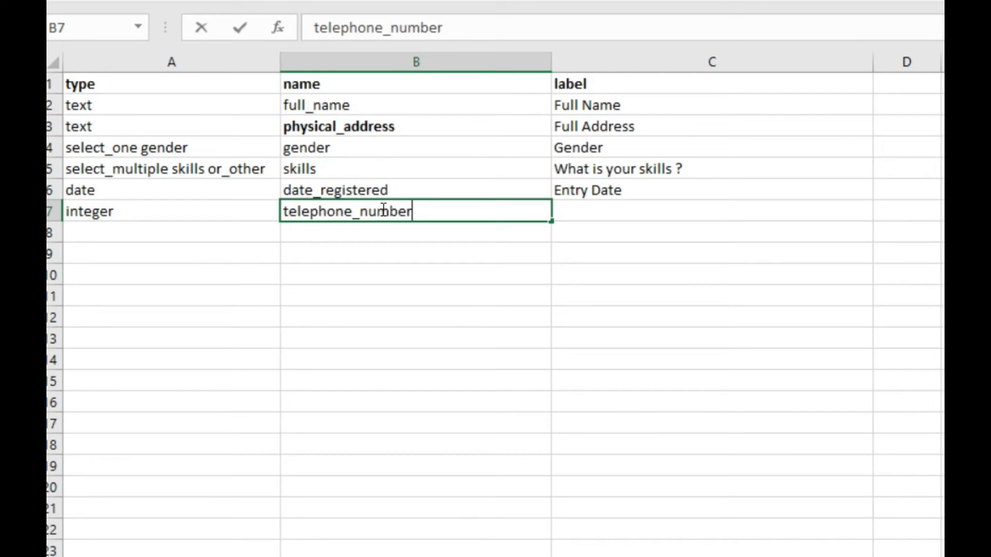
pyautogui.click(639, 213)
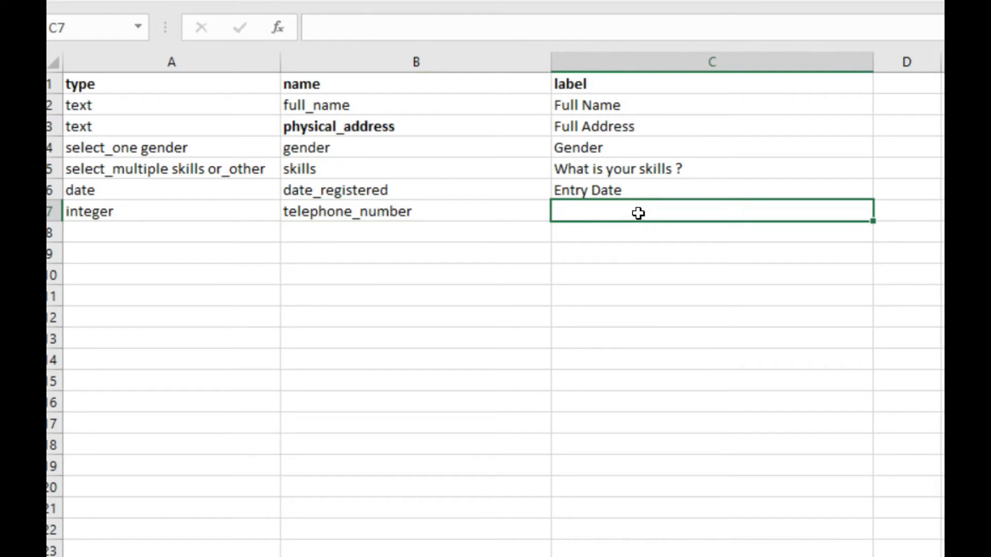
pyautogui.write('Te')
pyautogui.press('BackSpace')
pyautogui.press('BackSpace')
pyautogui.write('Mov')
pyautogui.press('BackSpace')
pyautogui.write('bile Number')
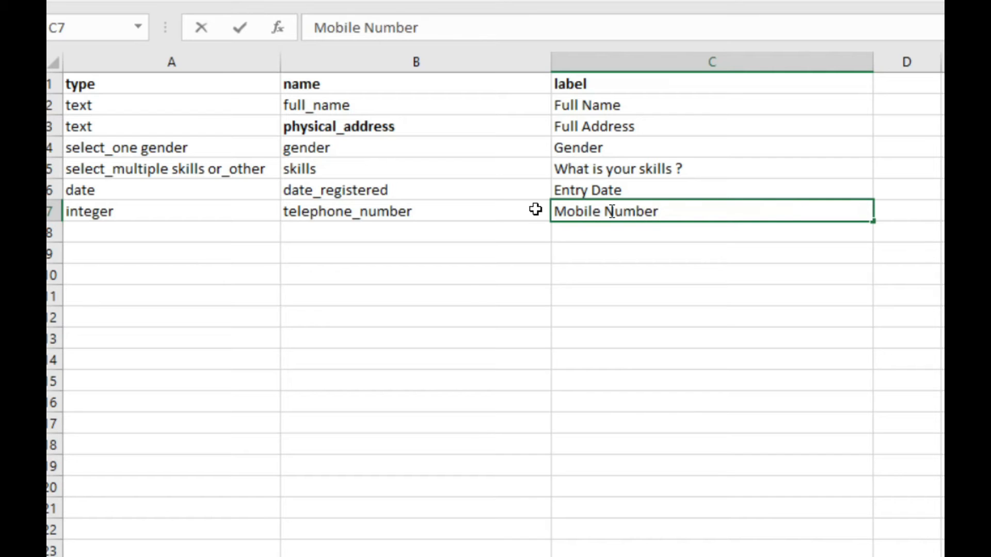
pyautogui.click(237, 234)
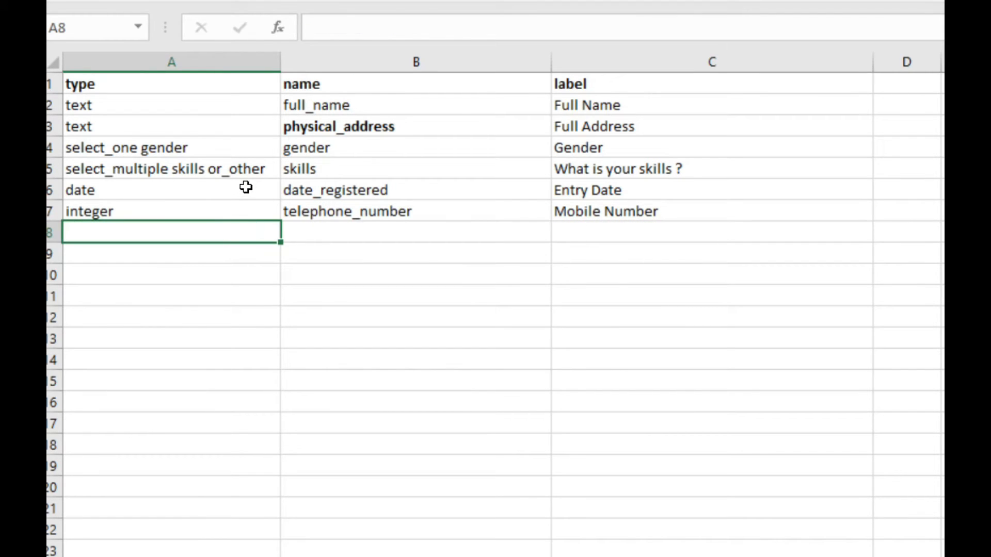
# Open the choices sheet of the workbook to review the skills entries.
pyautogui.click(245, 187)
pyautogui.click(196, 210)
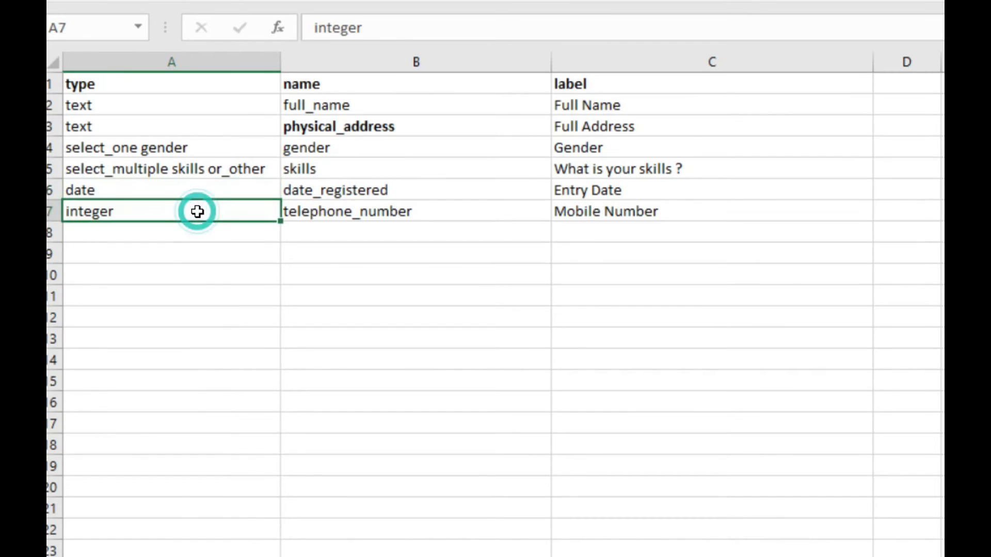
pyautogui.click(192, 238)
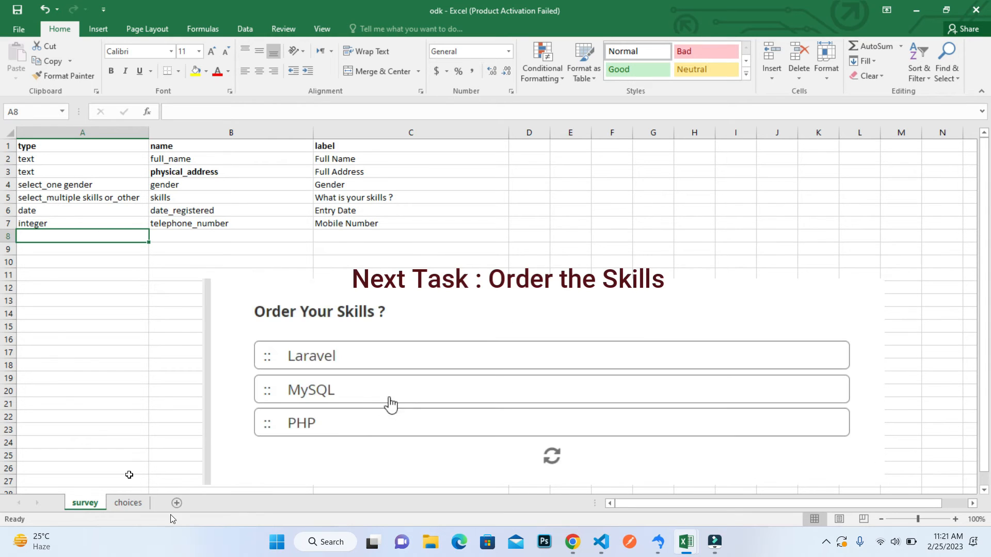
pyautogui.click(130, 504)
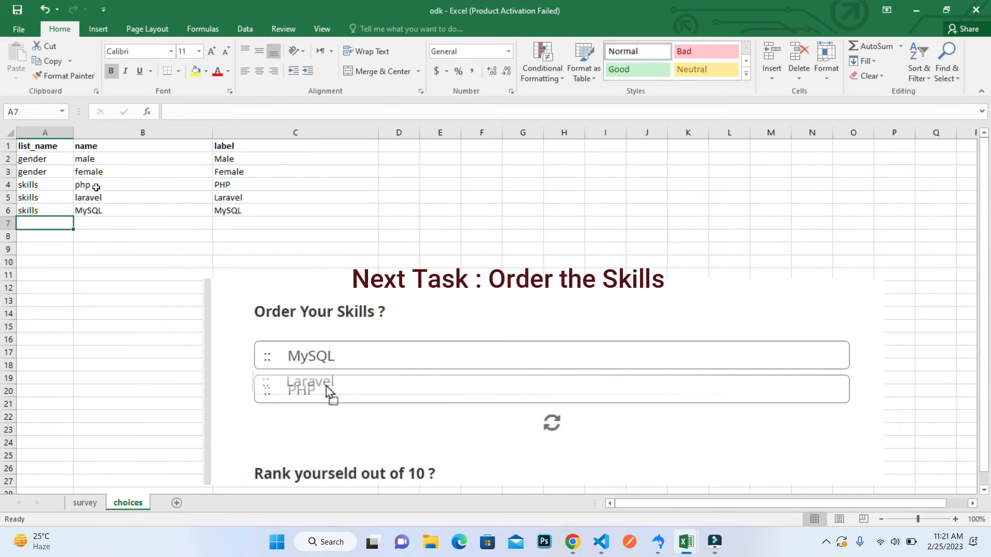
# Review the php, laravel and MySQL entries in the name column of the choices sheet.
pyautogui.click(93, 186)
pyautogui.click(95, 197)
pyautogui.click(100, 216)
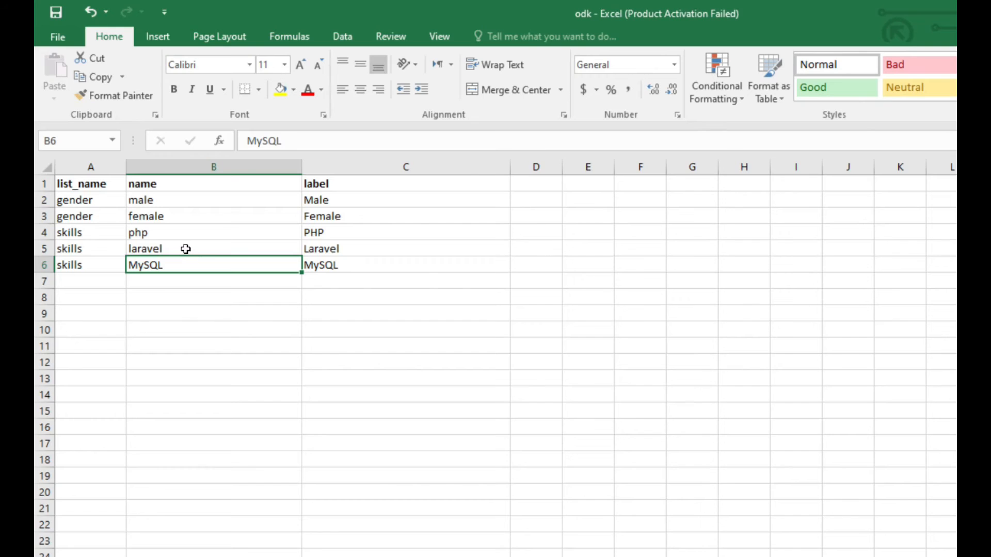
pyautogui.click(122, 197)
pyautogui.click(147, 184)
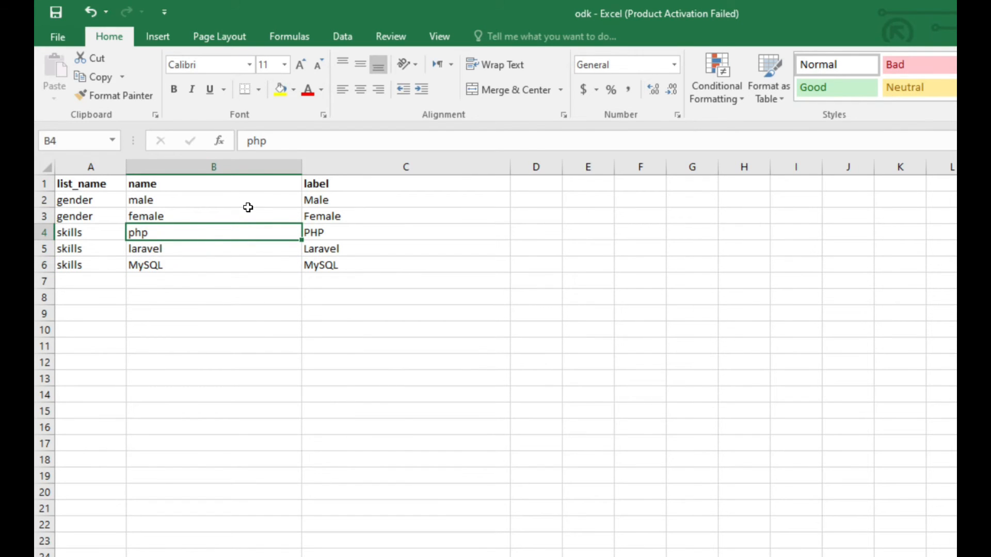
# Return to the survey sheet and enter rank skills as the question type in cell A8.
pyautogui.click(119, 556)
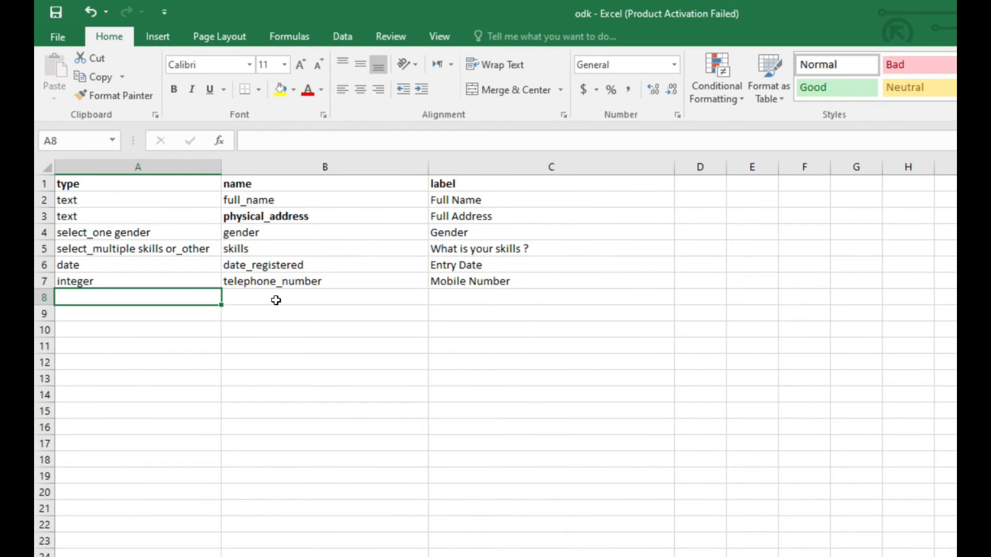
pyautogui.click(139, 310)
pyautogui.click(160, 293)
pyautogui.write('rank')
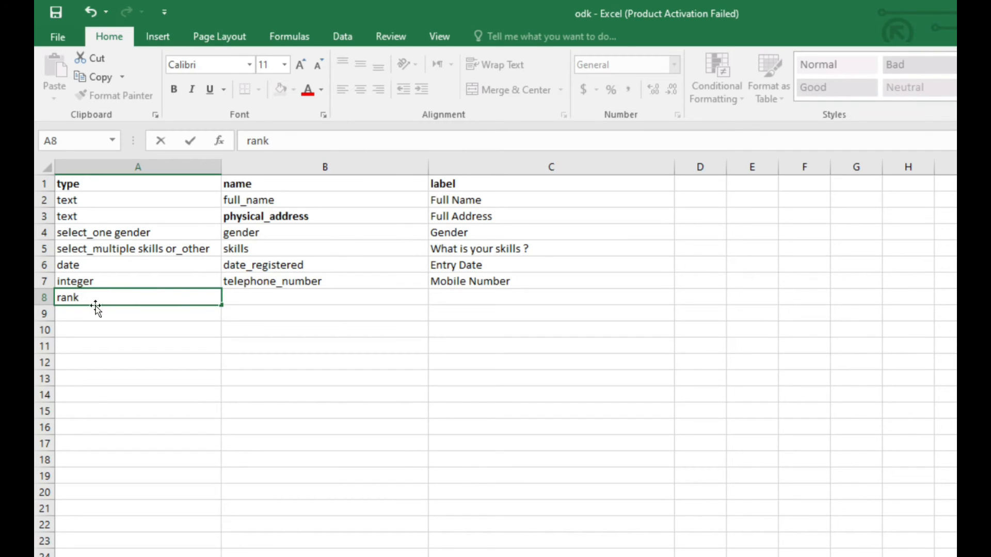
pyautogui.click(141, 252)
pyautogui.click(240, 252)
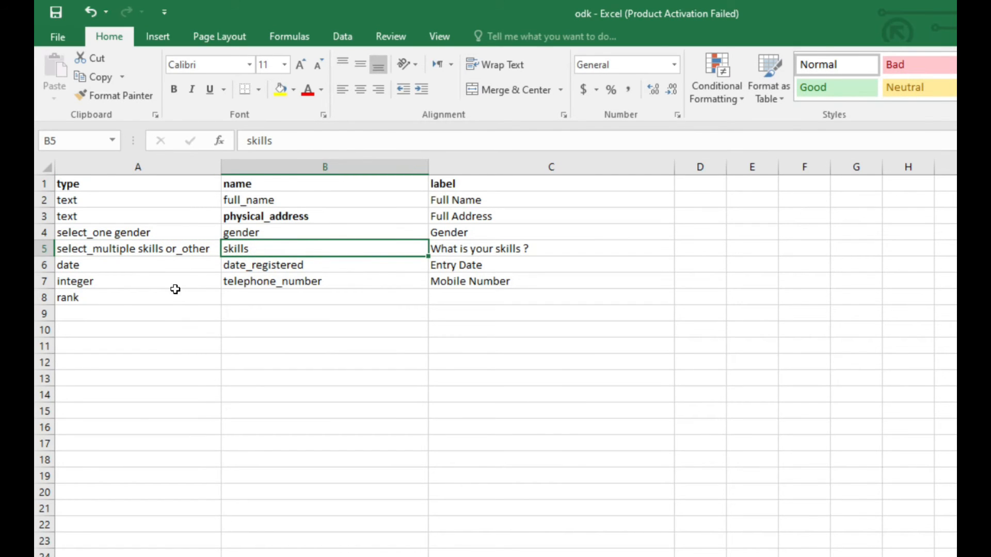
pyautogui.doubleClick(111, 298)
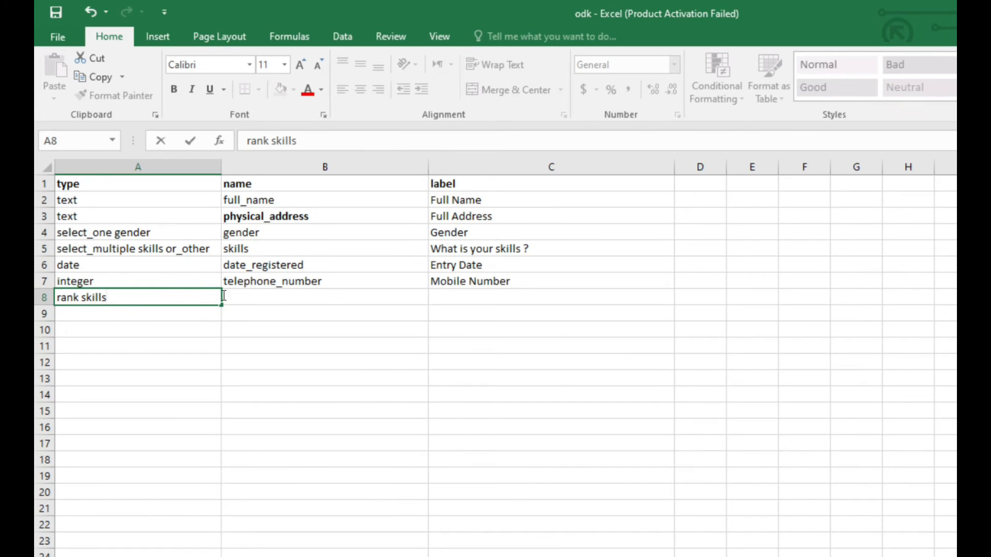
# Enter skills_order as the name of the rank question in cell B8.
pyautogui.click(265, 298)
pyautogui.click(251, 296)
pyautogui.doubleClick(252, 296)
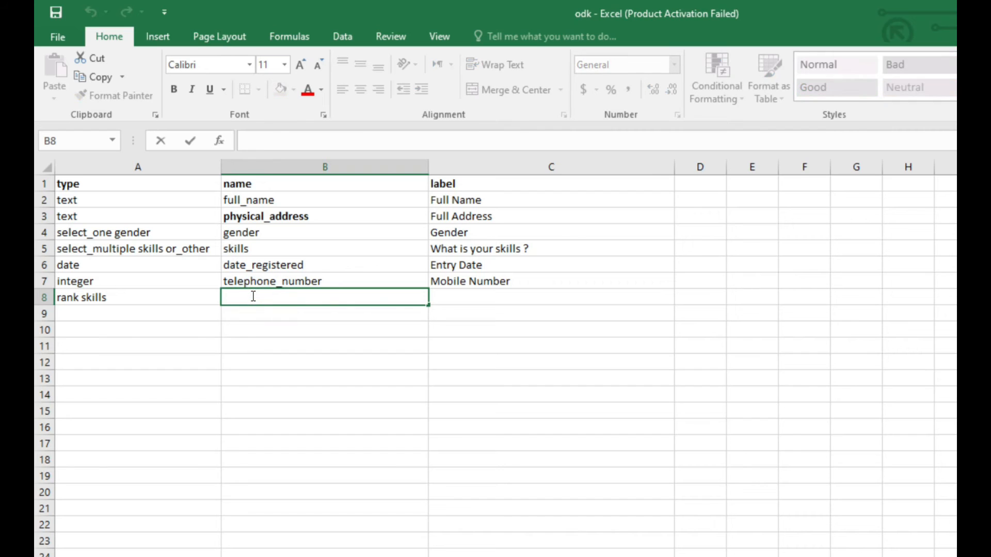
pyautogui.click(291, 215)
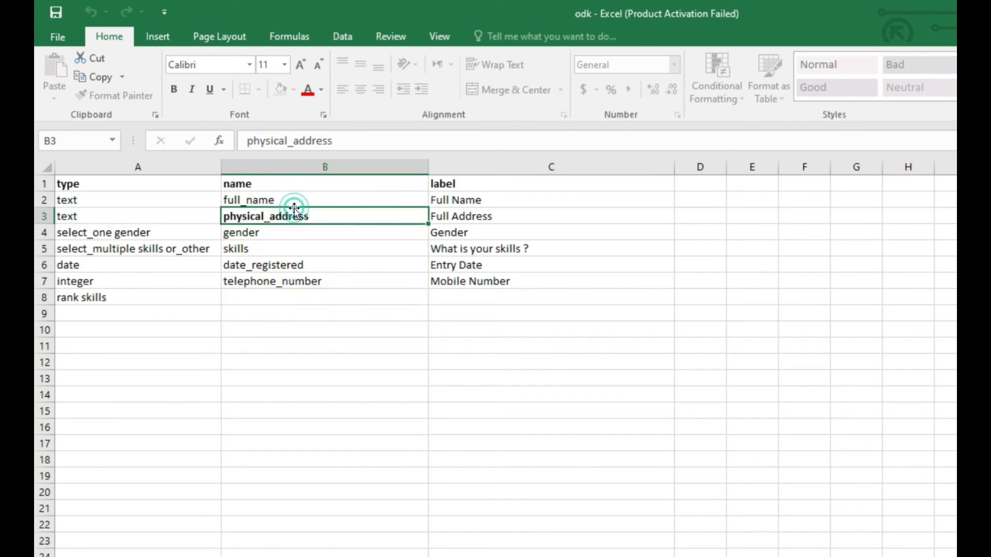
pyautogui.click(284, 201)
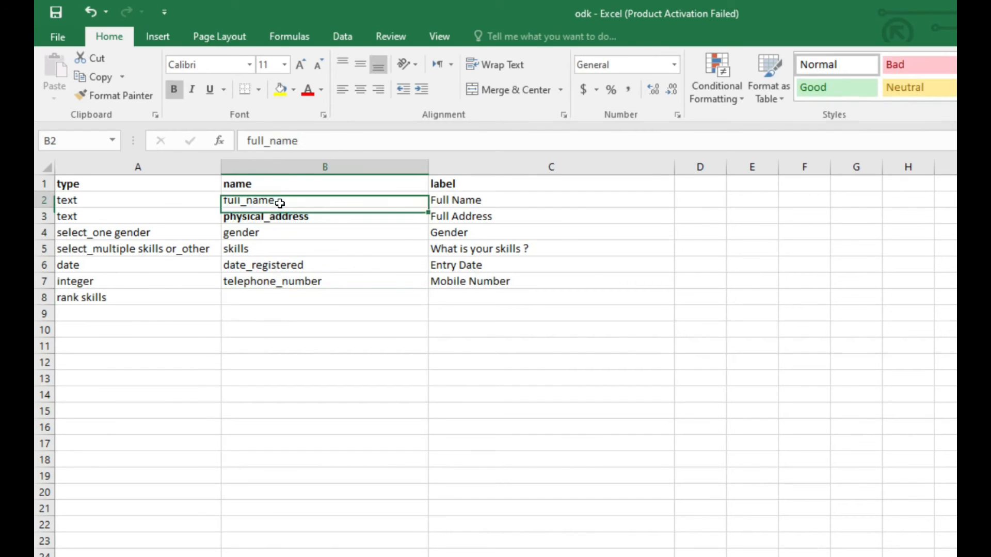
pyautogui.click(277, 296)
pyautogui.doubleClick(269, 295)
pyautogui.write('skillls')
pyautogui.press('BackSpace')
pyautogui.write('skils_order')
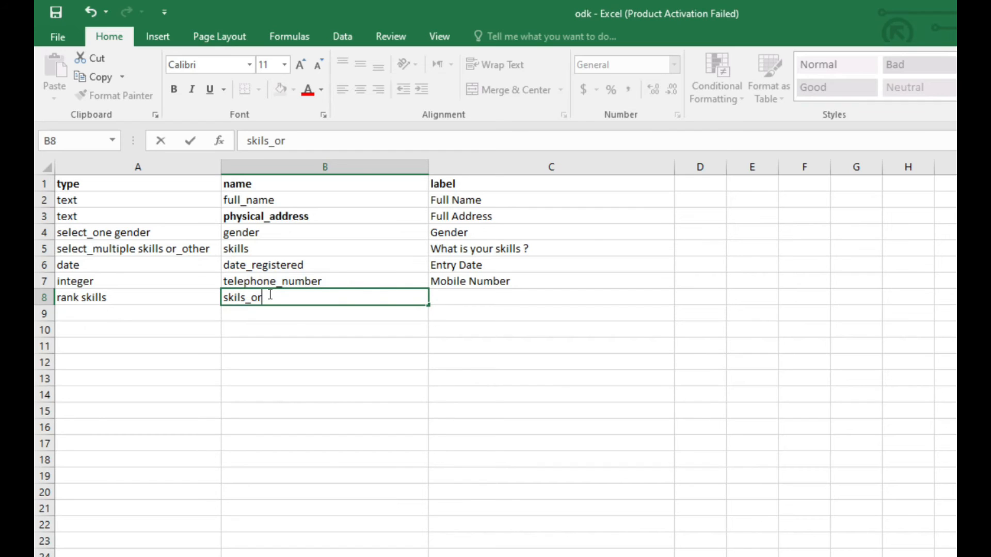
pyautogui.click(238, 298)
pyautogui.write('l')
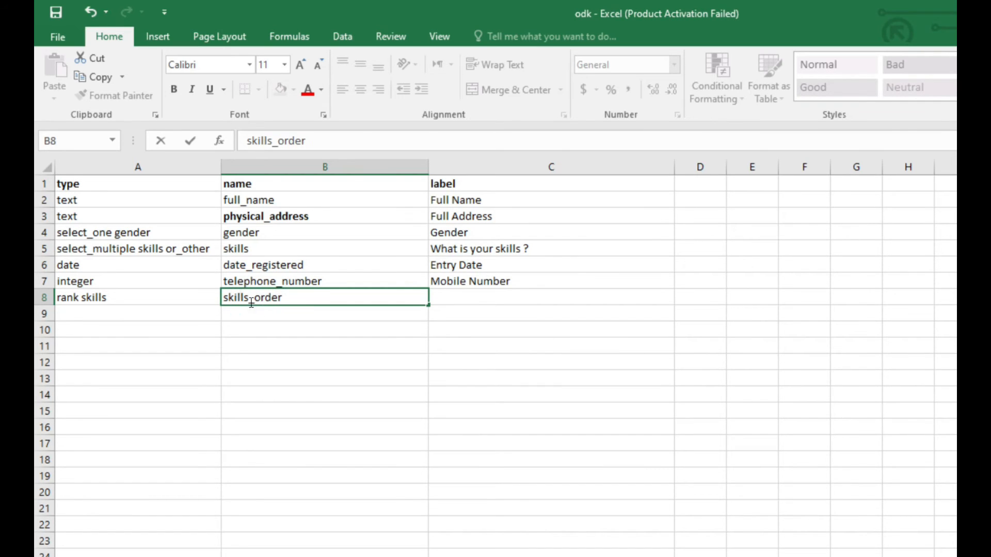
# Enter Order Your Skills ? as the label of the rank question in cell C8.
pyautogui.click(490, 298)
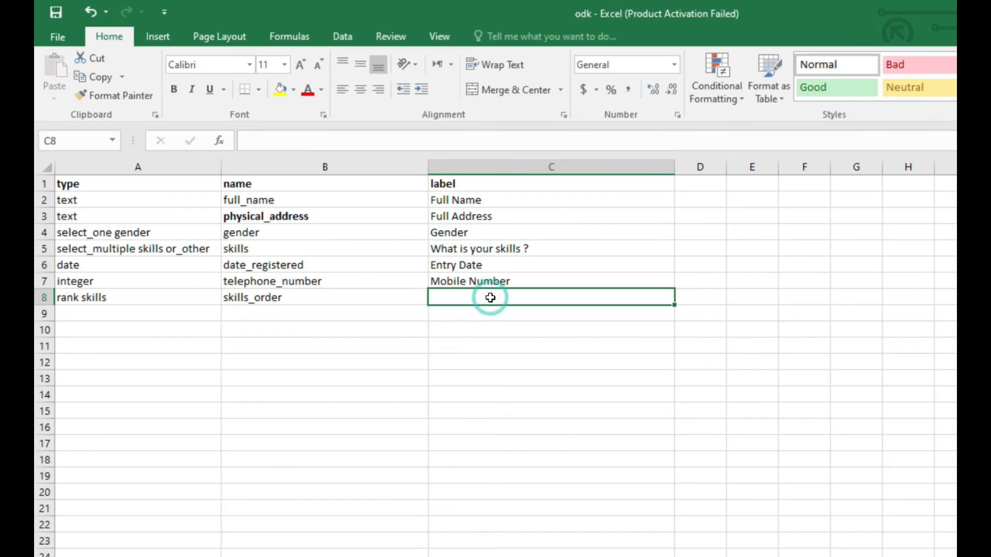
pyautogui.doubleClick(491, 298)
pyautogui.write('Order')
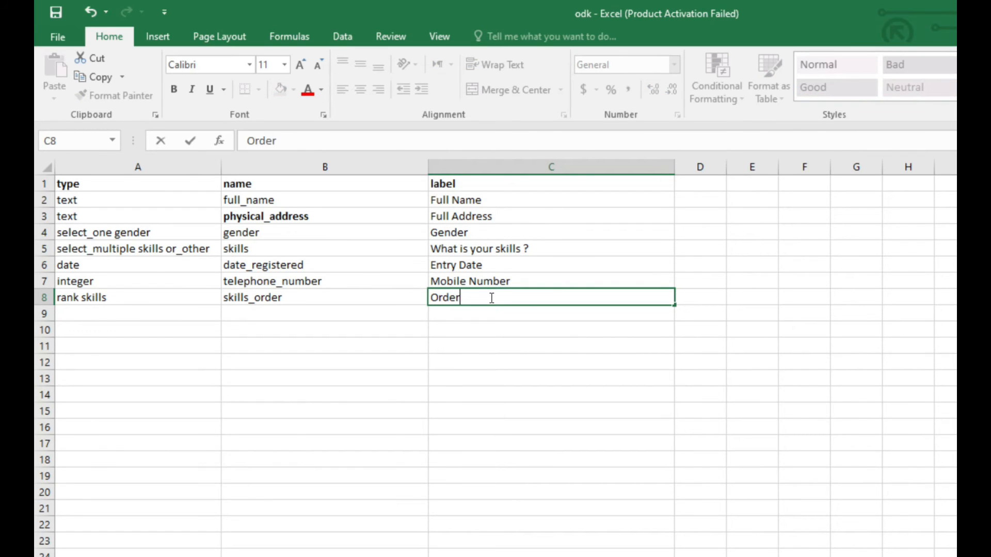
pyautogui.write(' Your Sk')
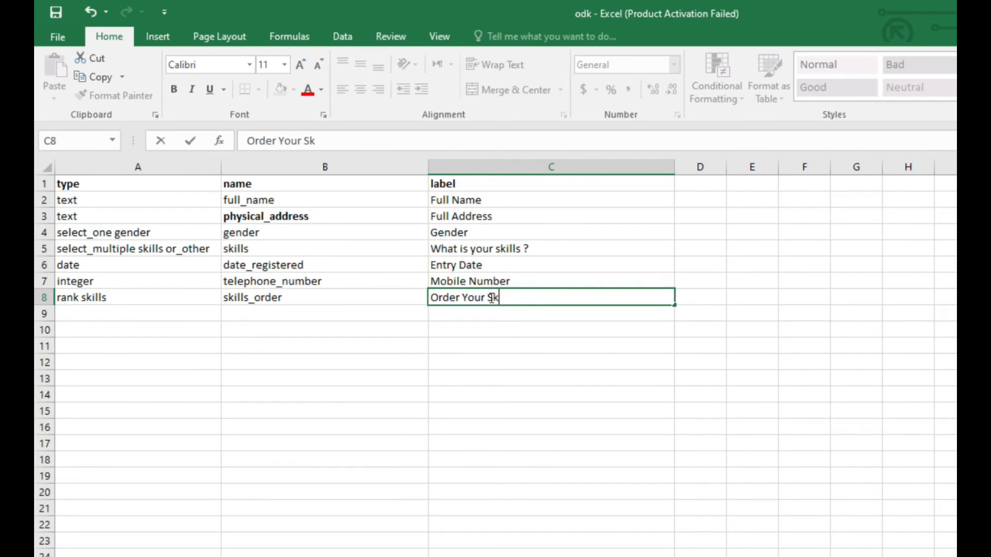
pyautogui.write('ills ?')
pyautogui.click(326, 316)
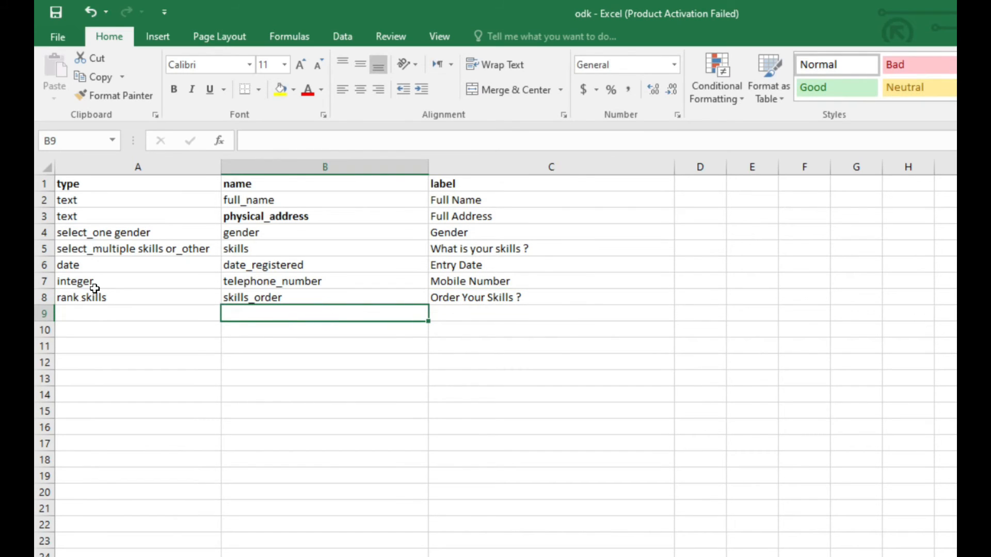
pyautogui.click(92, 263)
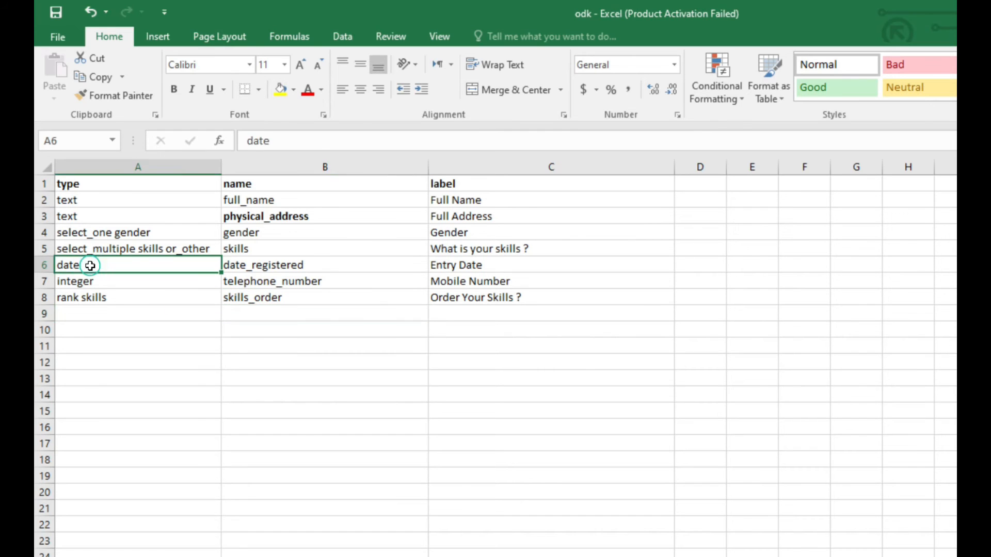
pyautogui.click(89, 284)
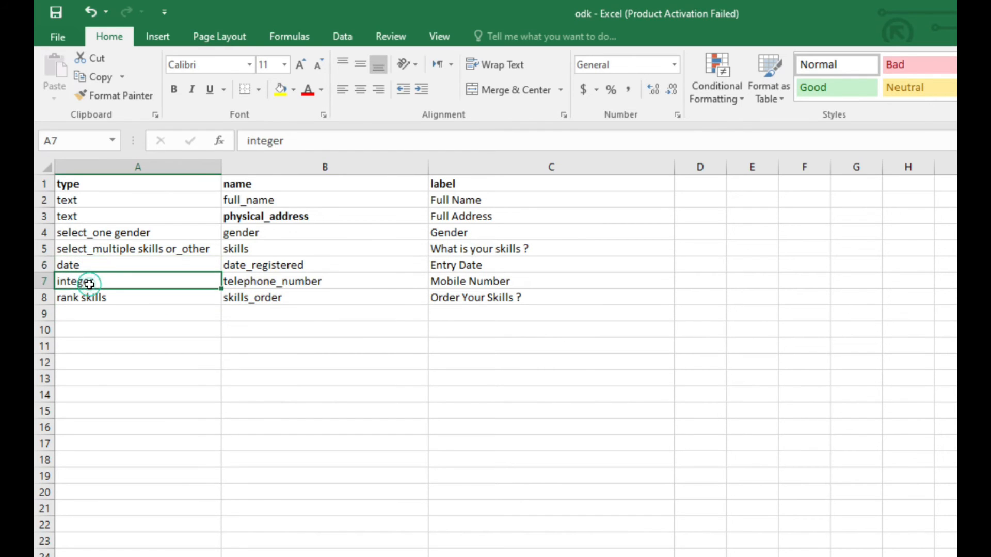
pyautogui.click(113, 297)
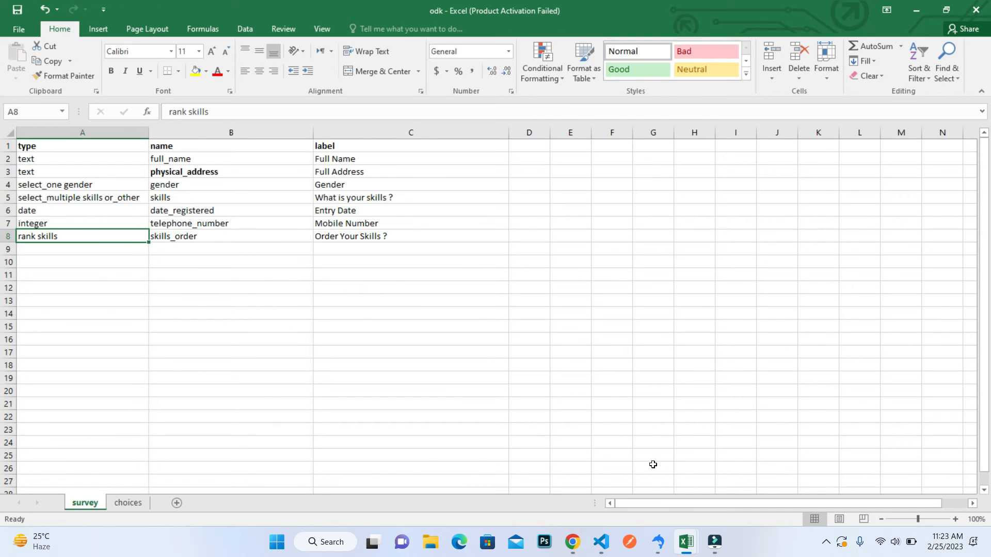
# Switch to Chrome, submit odk.xlsx from the Desktop to XLSForm Online and open the converted form's browser preview.
pyautogui.click(572, 542)
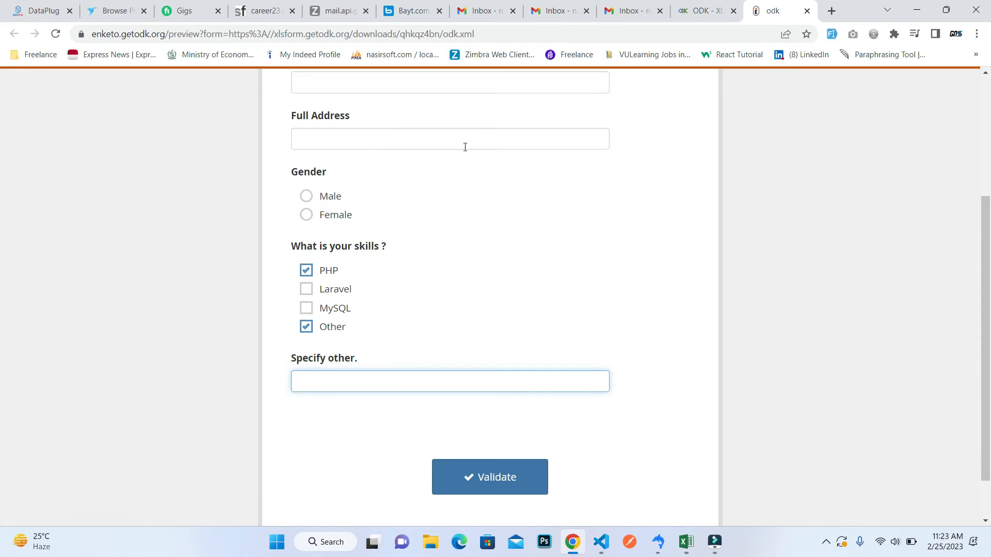
pyautogui.click(703, 10)
pyautogui.click(335, 214)
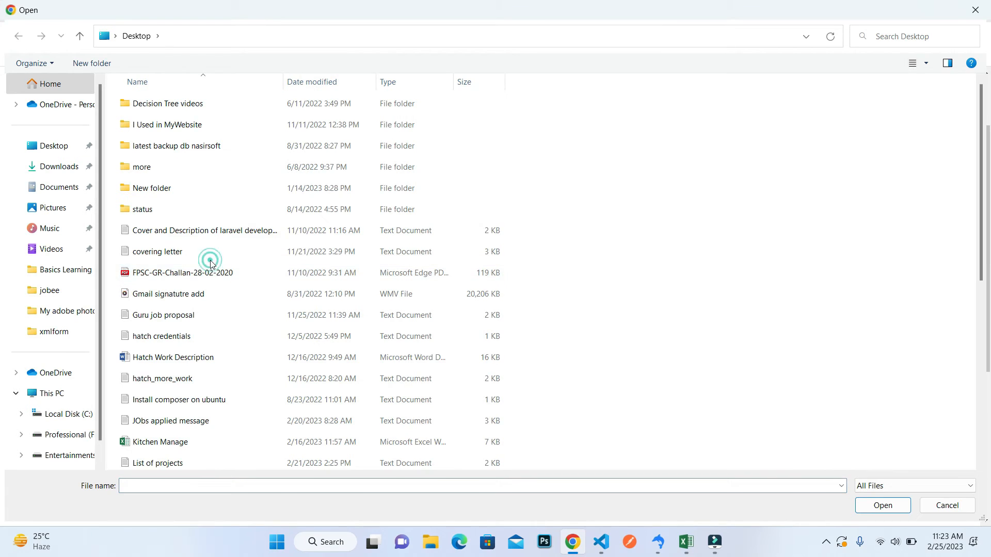
pyautogui.press('o')
pyautogui.press('Down')
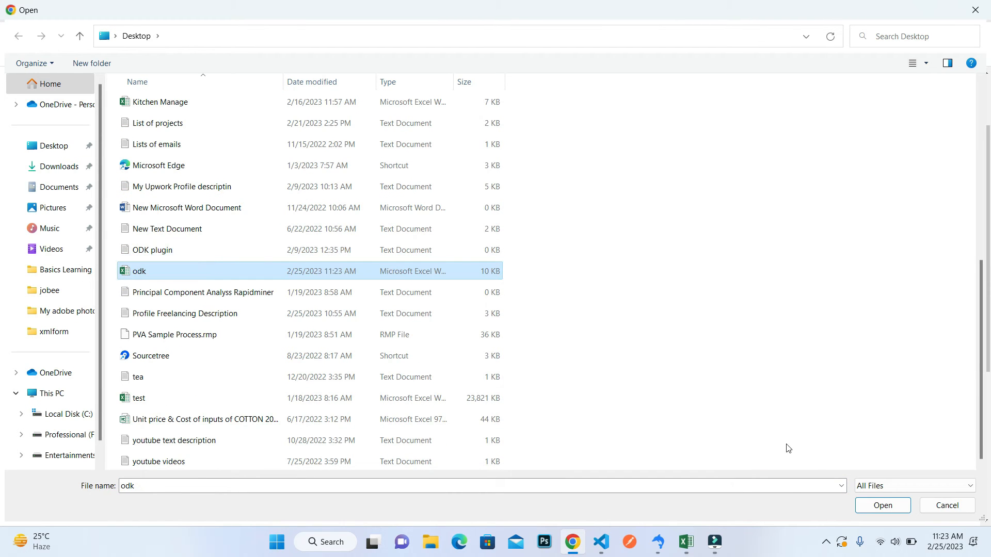
pyautogui.click(873, 506)
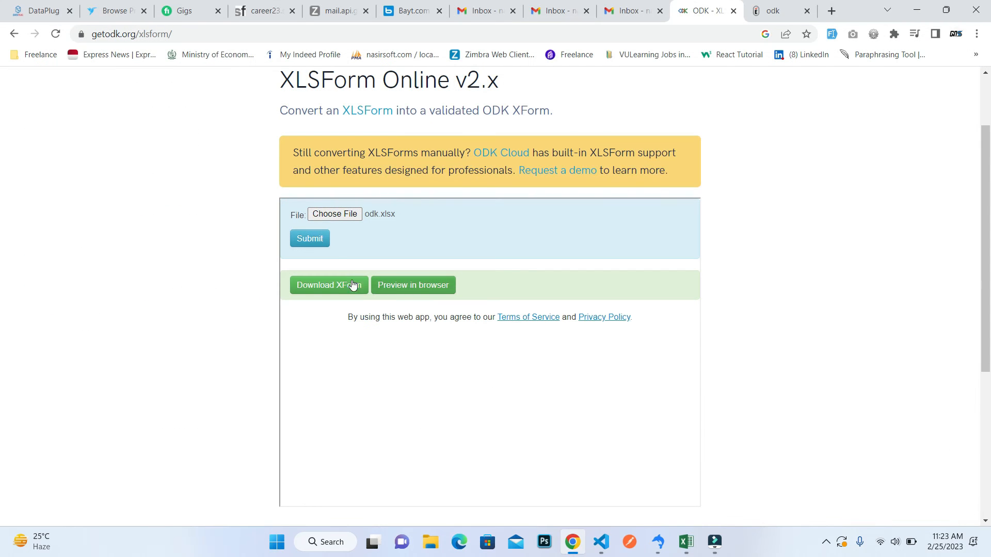
pyautogui.click(316, 240)
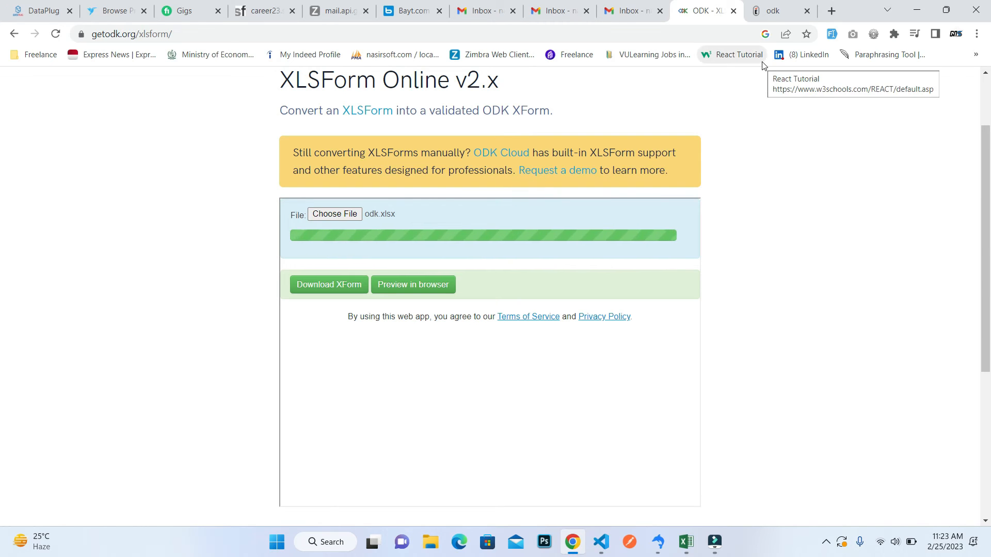
pyautogui.click(436, 286)
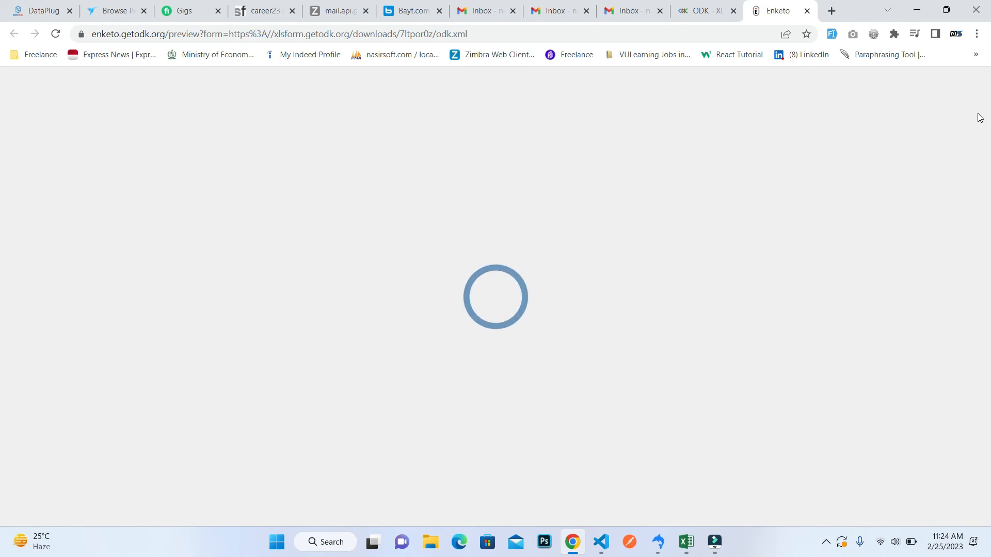
# In the form preview, set the Entry Date to 2023-02-25 and fill in a sample mobile number.
pyautogui.scroll(-5, 1, 133)
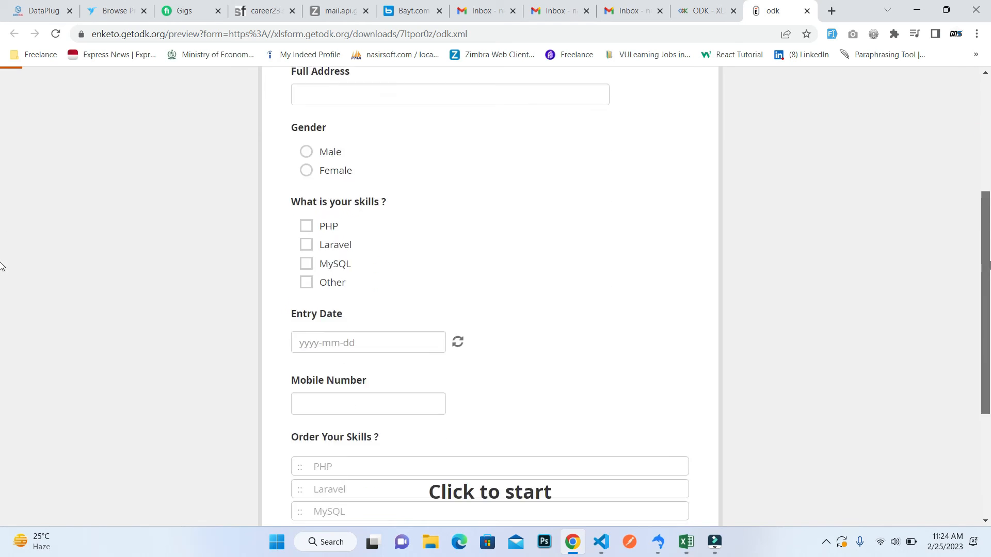
pyautogui.scroll(-2, 1, 266)
pyautogui.click(311, 239)
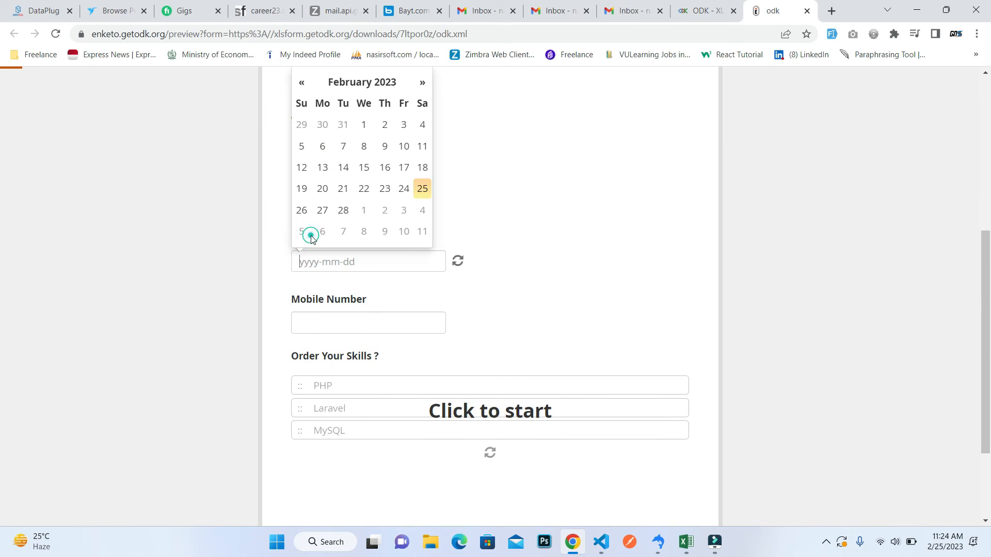
pyautogui.click(422, 189)
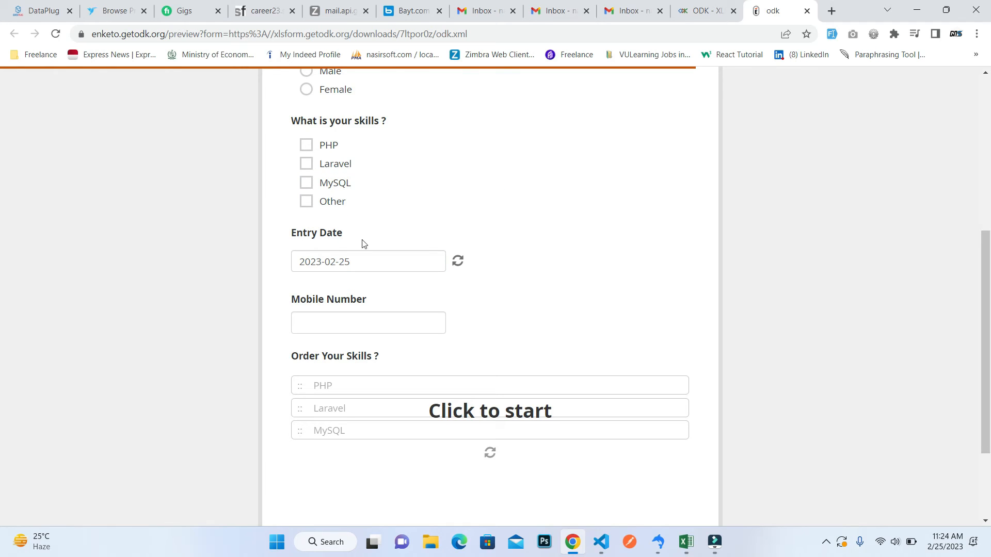
pyautogui.click(339, 331)
pyautogui.write('2424234')
# Rank the skills in the preview as PHP, MySQL, Laravel and return to the survey sheet in Excel.
pyautogui.moveTo(990, 255)
pyautogui.mouseDown()
pyautogui.moveTo(990, 281)
pyautogui.moveTo(990, 266)
pyautogui.mouseUp()
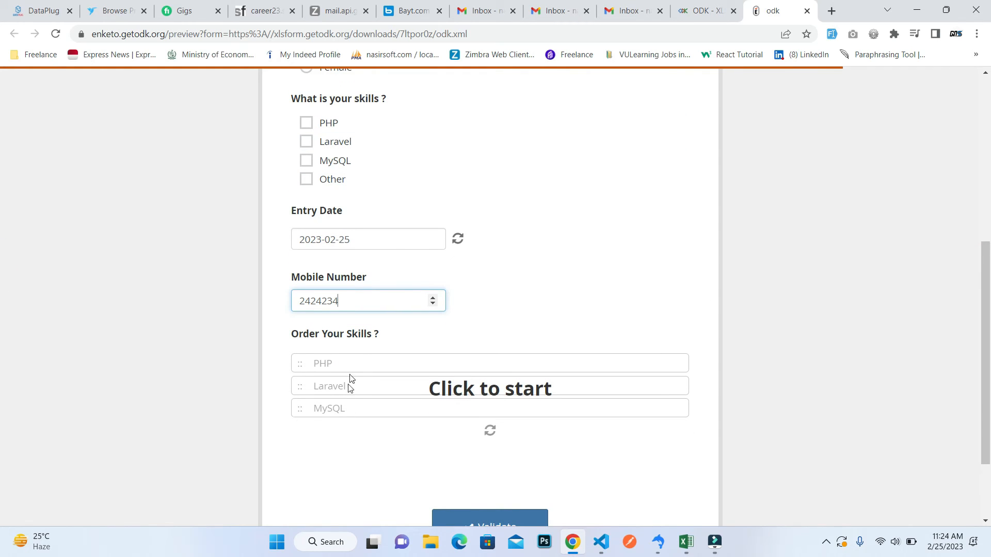
pyautogui.click(336, 411)
pyautogui.moveTo(338, 412)
pyautogui.mouseDown()
pyautogui.moveTo(336, 352)
pyautogui.moveTo(327, 409)
pyautogui.mouseUp()
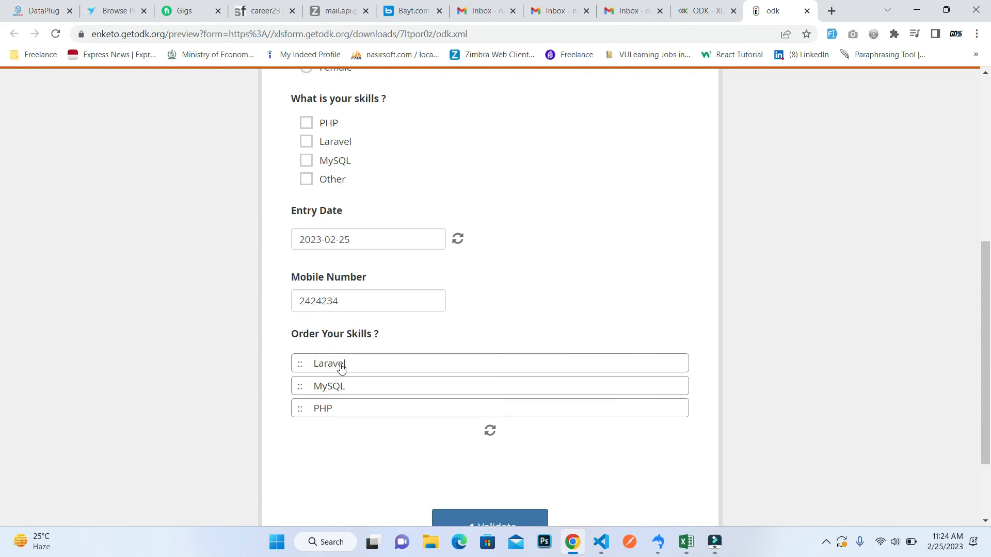
pyautogui.moveTo(336, 365); pyautogui.dragTo(338, 417)
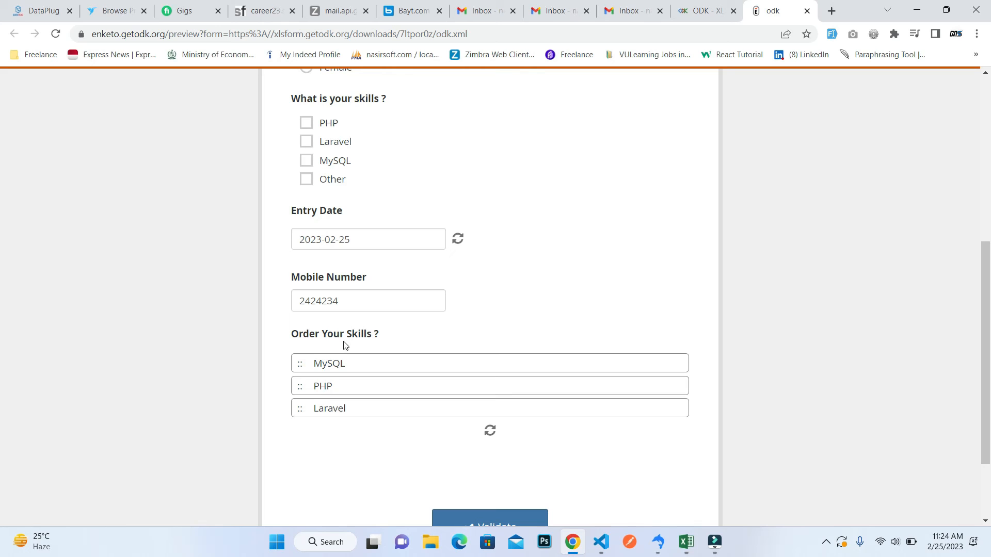
pyautogui.moveTo(328, 361); pyautogui.dragTo(331, 382)
pyautogui.scroll(-1, 1, 355)
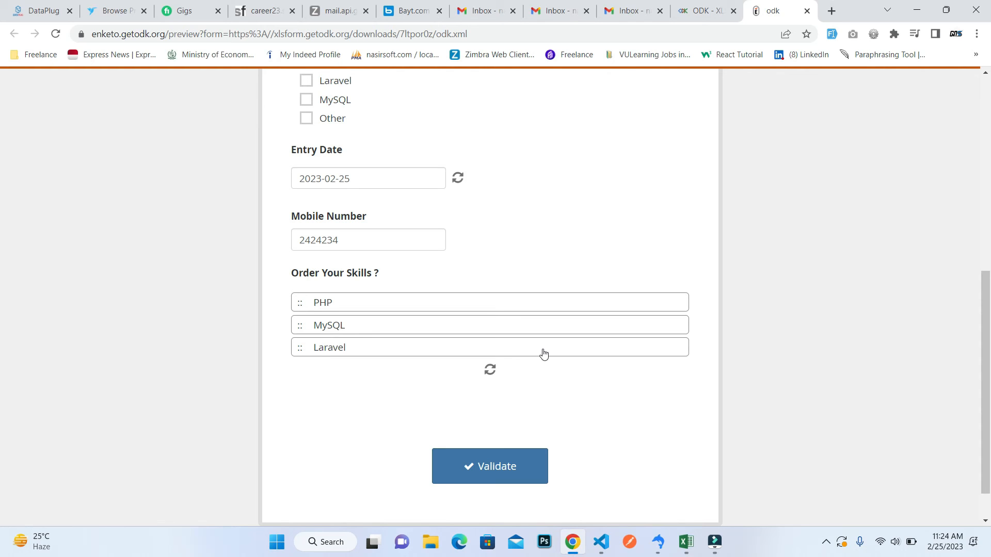
pyautogui.hotkey('alt', 'Tab')
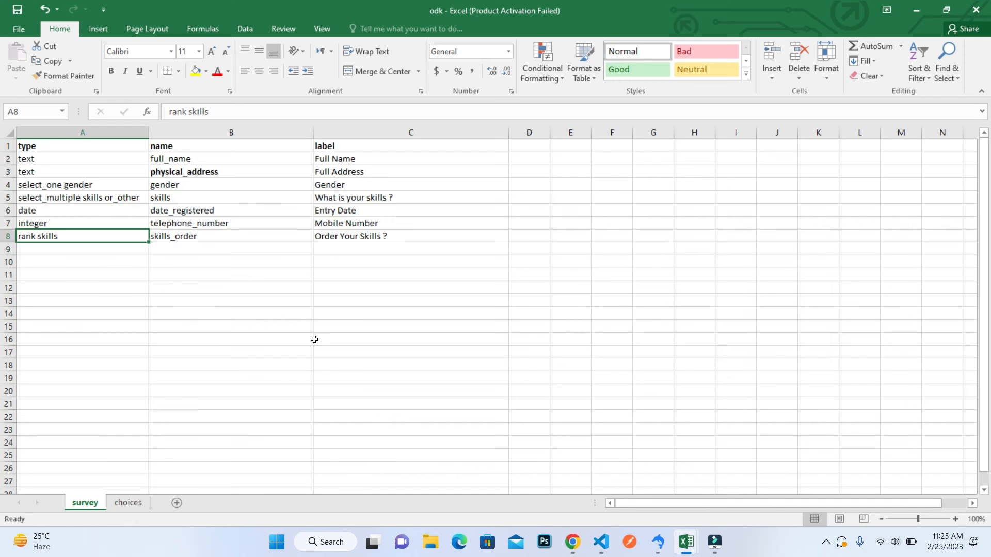
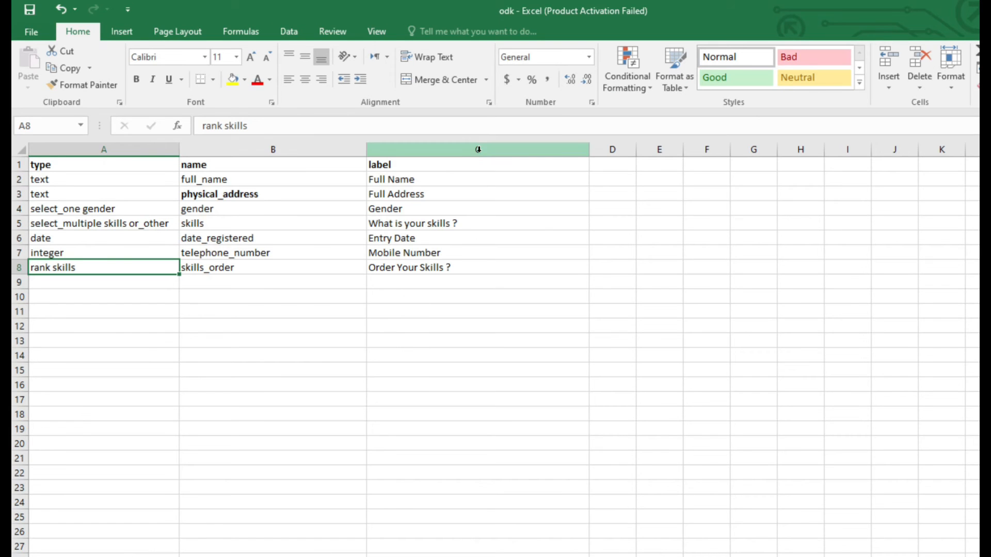
# Widen column D and enter parameters as a bold header in cell D1.
pyautogui.click(478, 149)
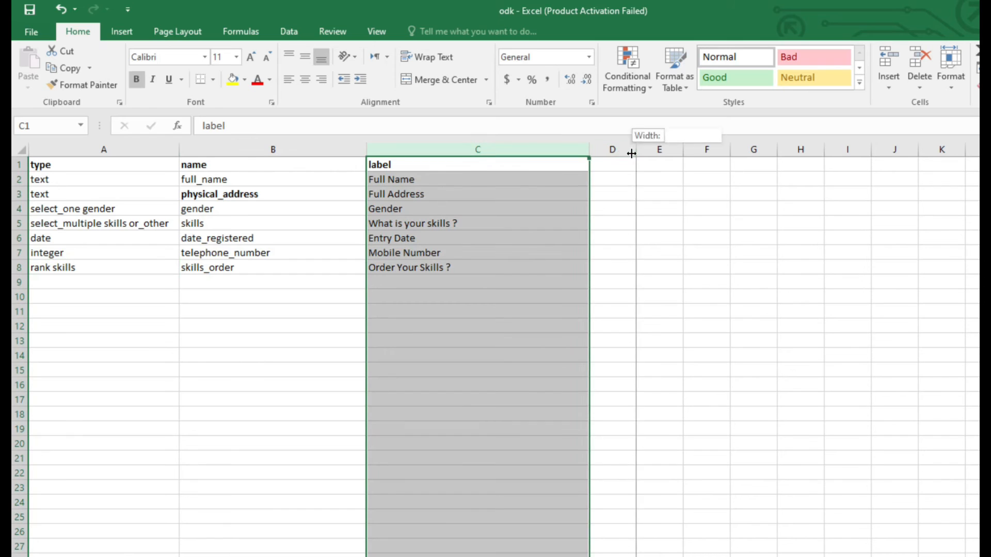
pyautogui.click(627, 147)
pyautogui.moveTo(636, 149); pyautogui.dragTo(847, 150)
pyautogui.click(647, 166)
pyautogui.write('par')
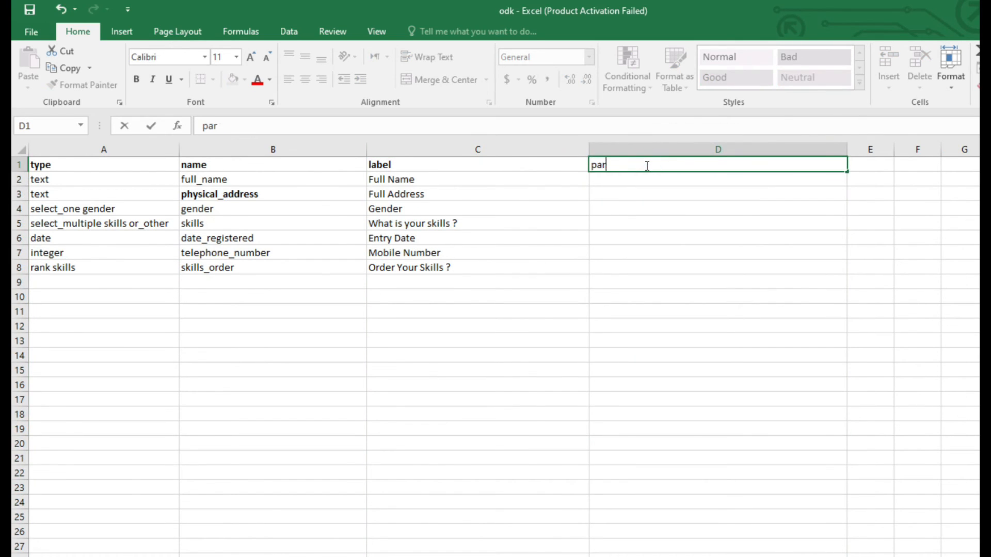
pyautogui.write('ameters')
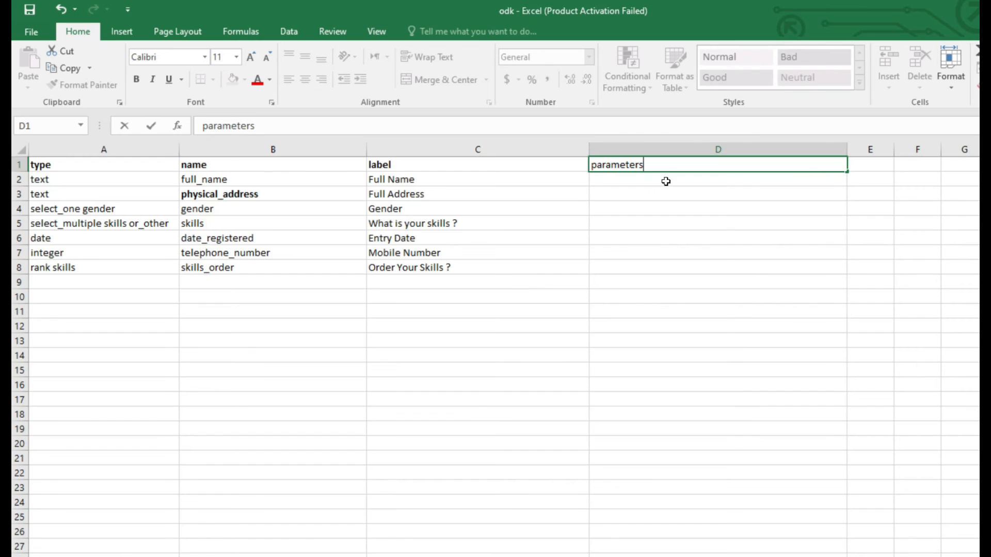
pyautogui.click(664, 181)
pyautogui.click(621, 163)
pyautogui.hotkey('ctrl', 'b')
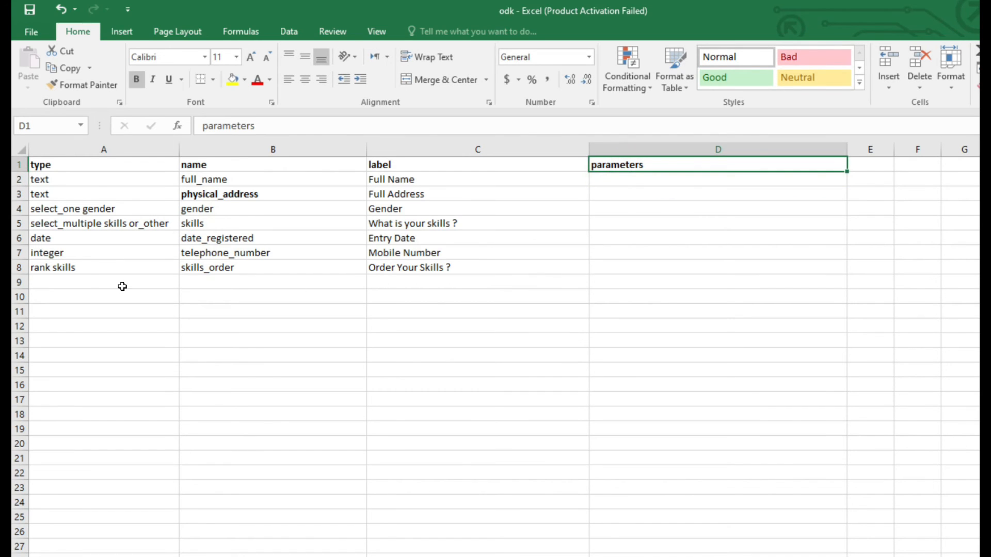
# Start a new question in row 9 with type range in A9 and name marks in B9.
pyautogui.click(76, 285)
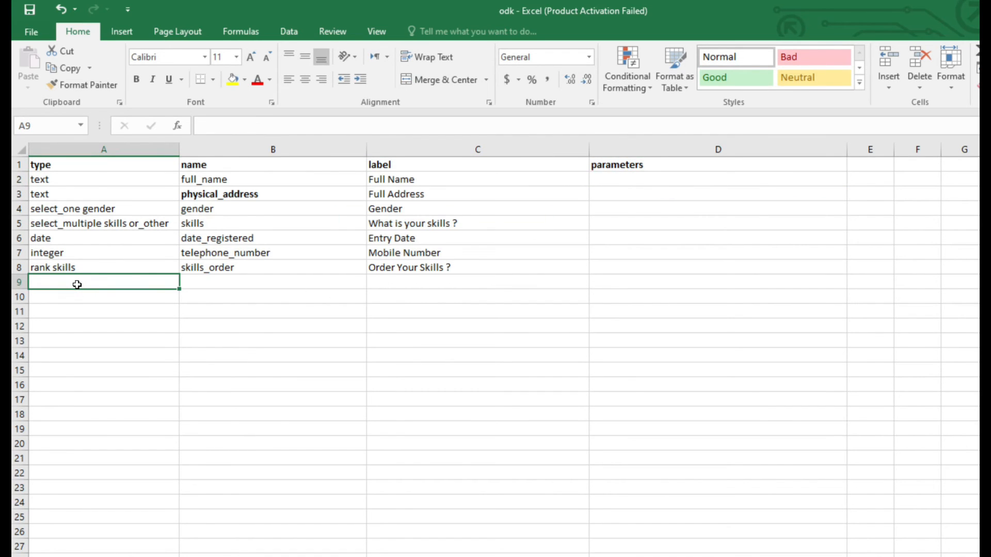
pyautogui.write('ran')
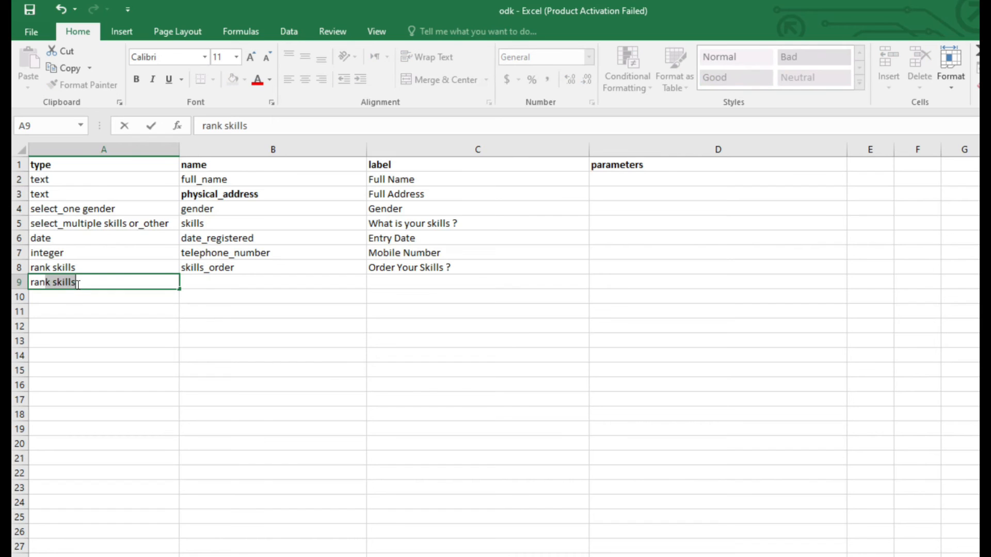
pyautogui.write('ge')
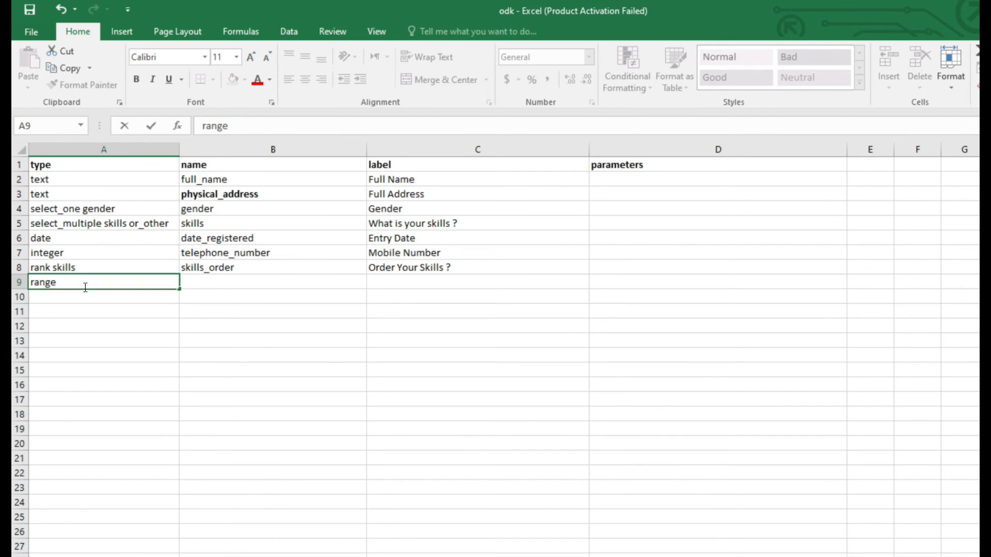
pyautogui.click(67, 301)
pyautogui.click(85, 283)
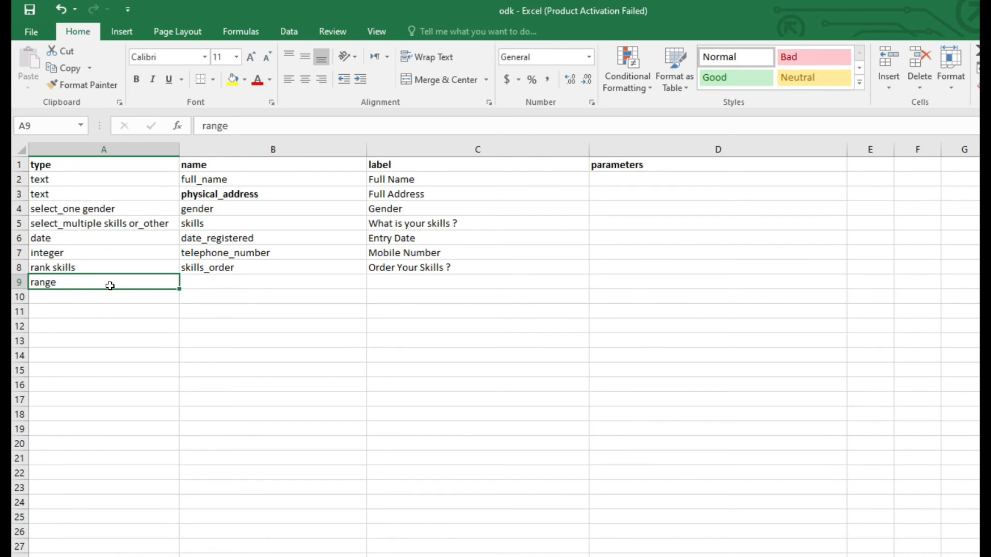
pyautogui.click(223, 284)
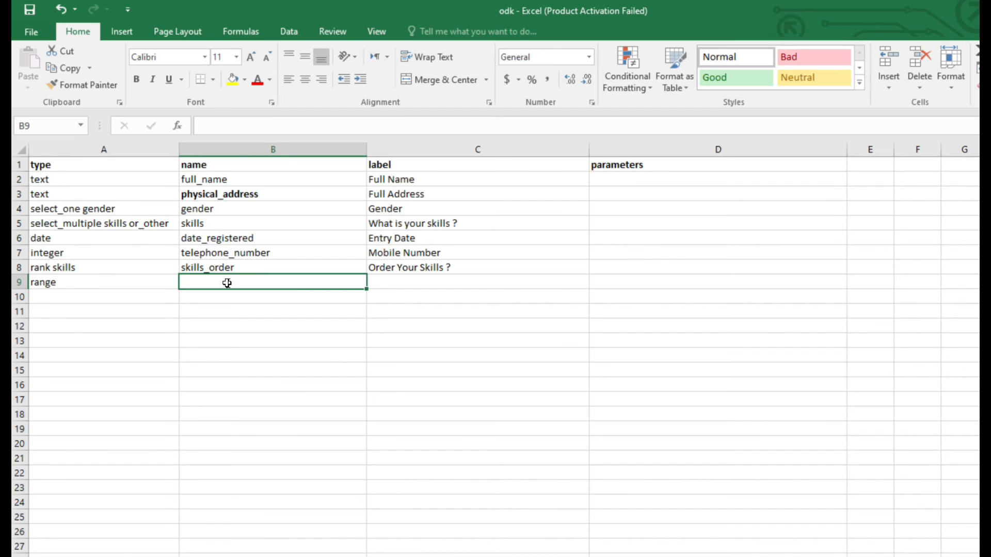
pyautogui.write('marks')
# Enter Rank yourseld out of 10 ? as the label of the range question in cell C9.
pyautogui.click(431, 288)
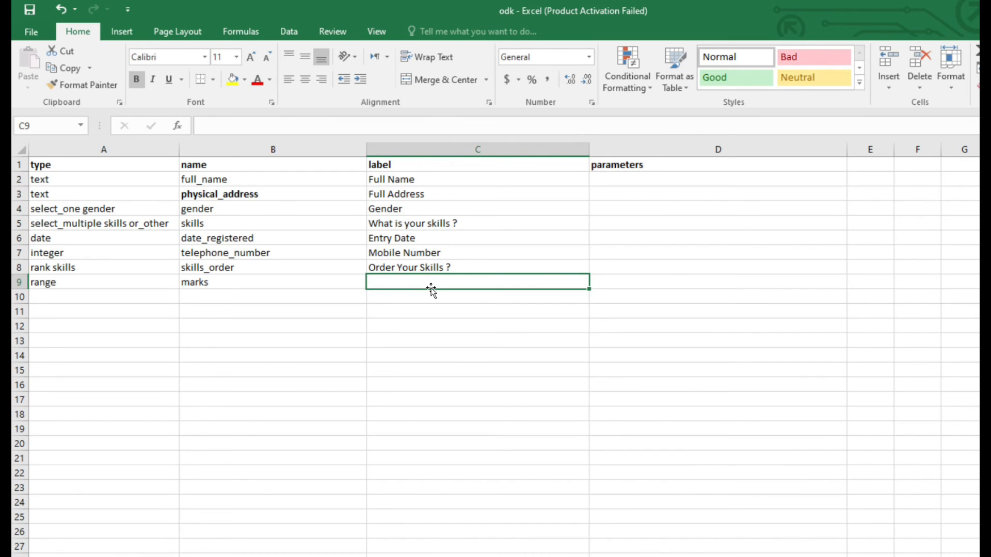
pyautogui.write('Rank y')
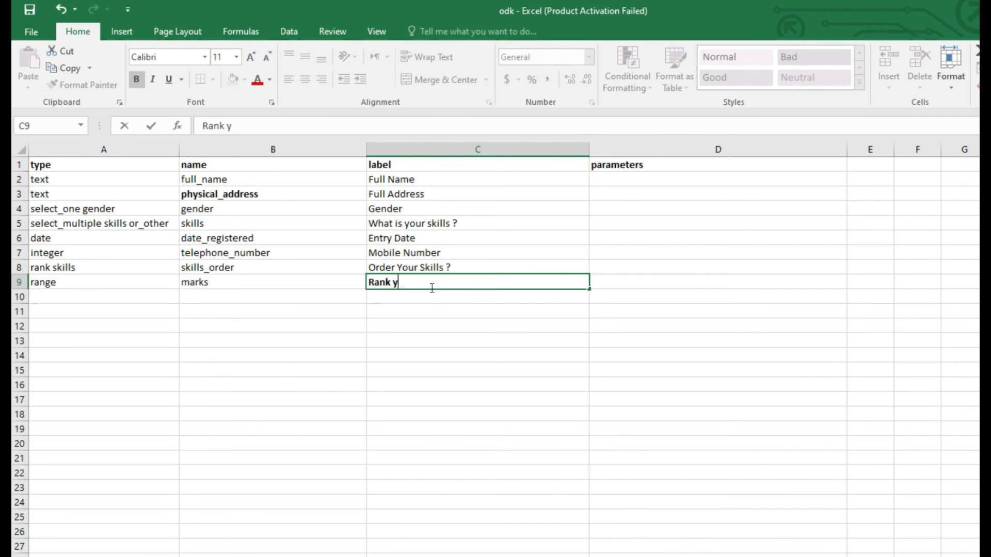
pyautogui.write('ourseld o')
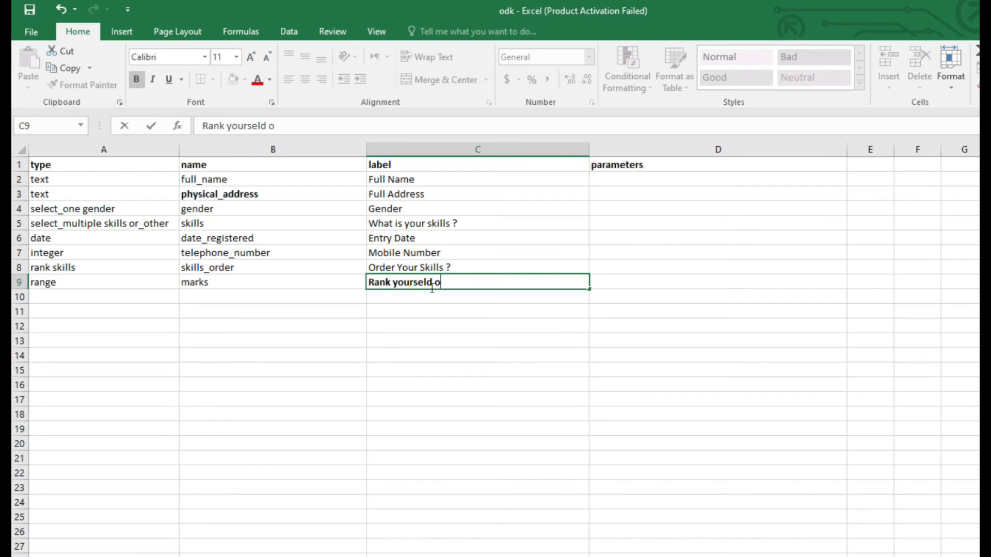
pyautogui.write('ut of 10 ?')
# Copy the non-bold formatting of C7 onto the range label in C9, and that of B4 onto physical_address in B3.
pyautogui.click(444, 251)
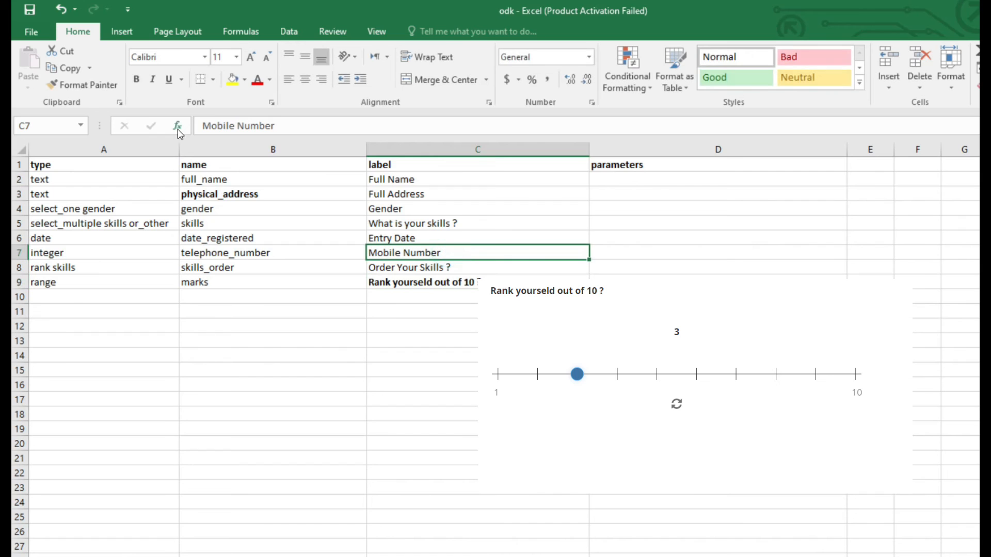
pyautogui.click(79, 88)
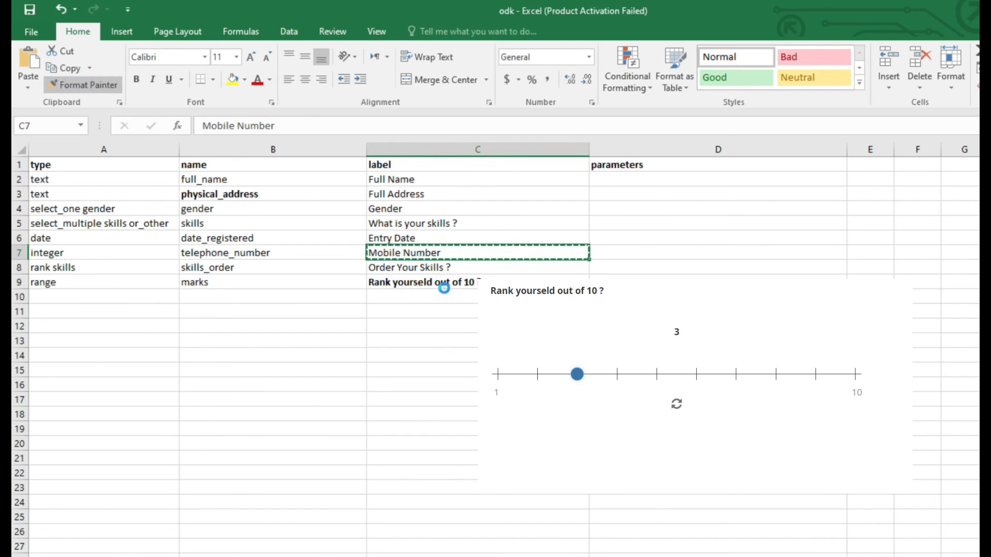
pyautogui.click(445, 284)
pyautogui.click(213, 209)
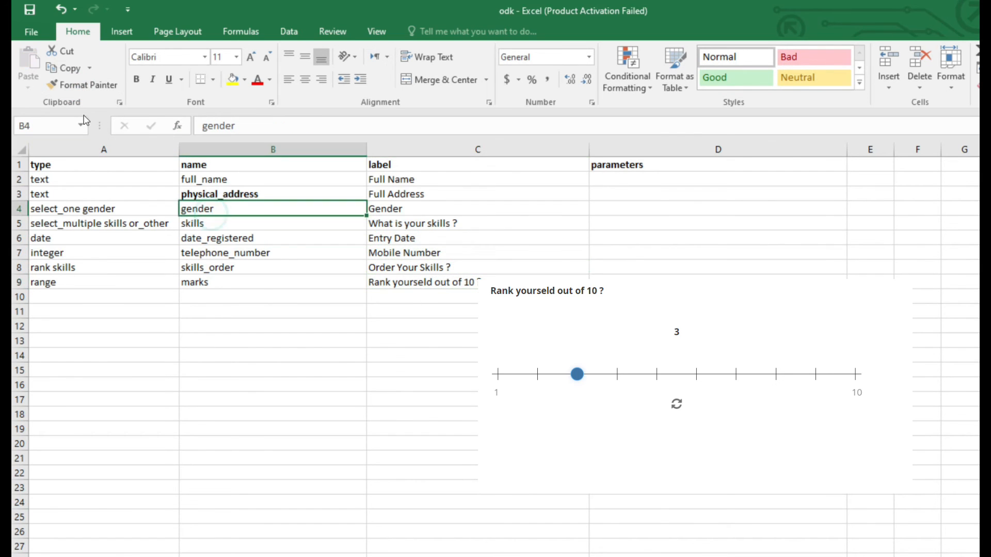
pyautogui.click(82, 85)
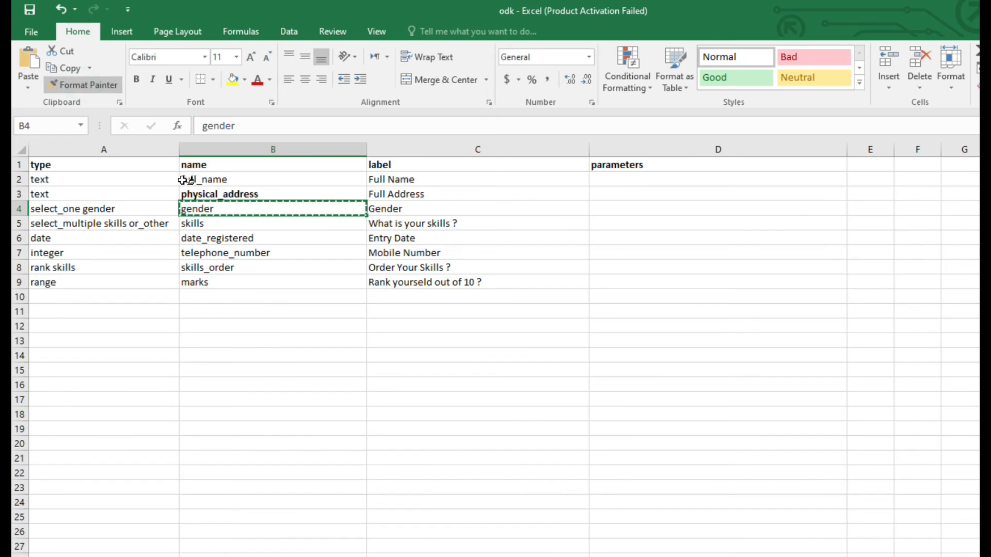
pyautogui.click(205, 198)
pyautogui.click(416, 286)
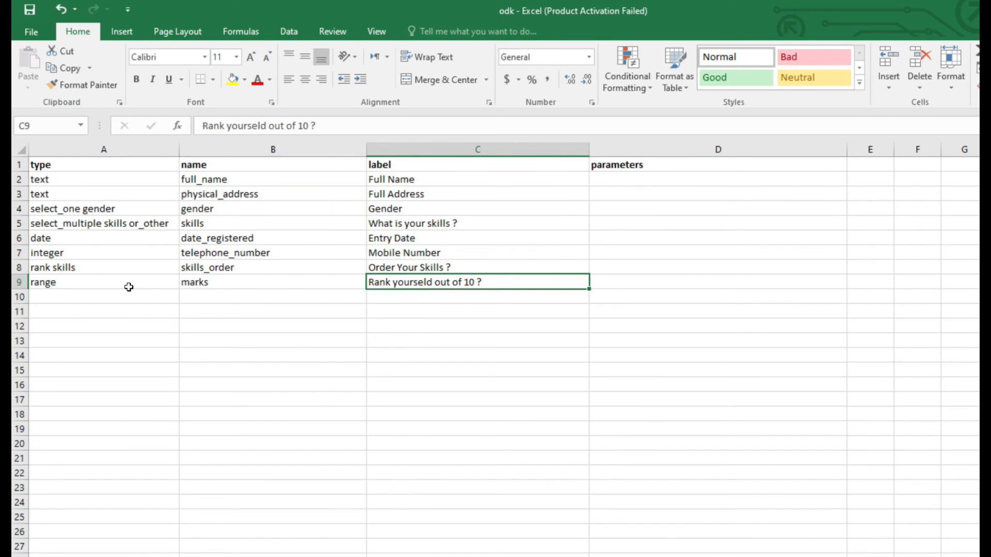
pyautogui.click(256, 284)
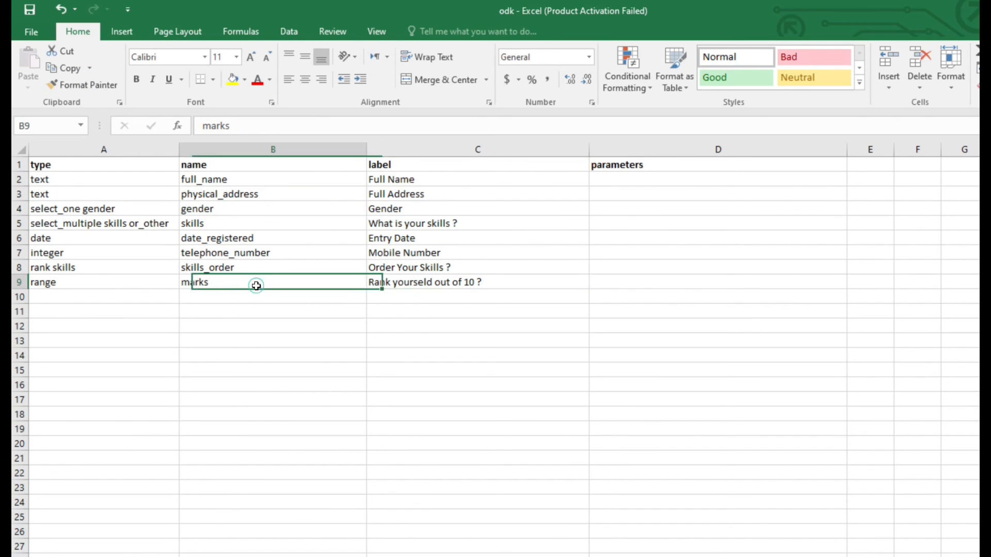
pyautogui.click(403, 284)
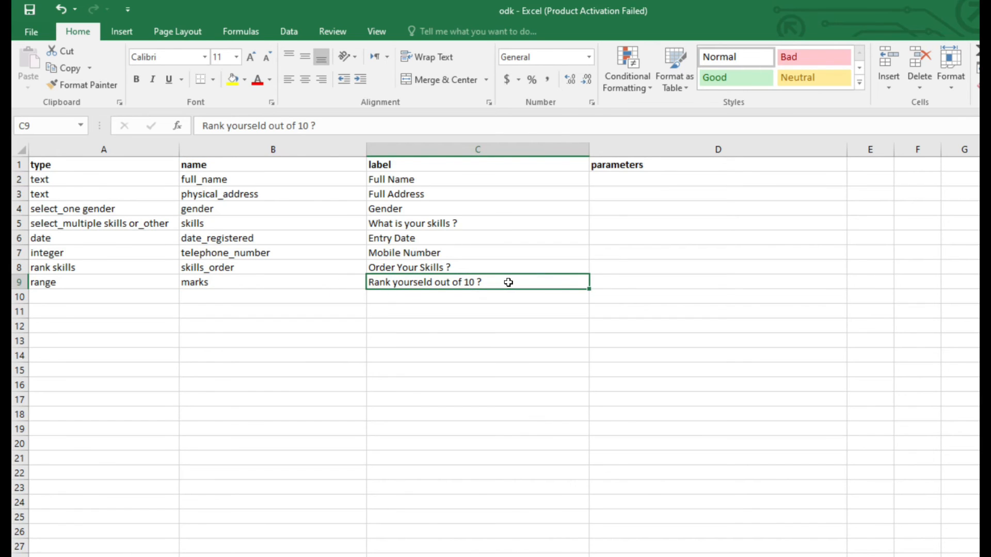
# Enter start=1 end=10 step=1 as the parameters of the range question in cell D9.
pyautogui.click(610, 279)
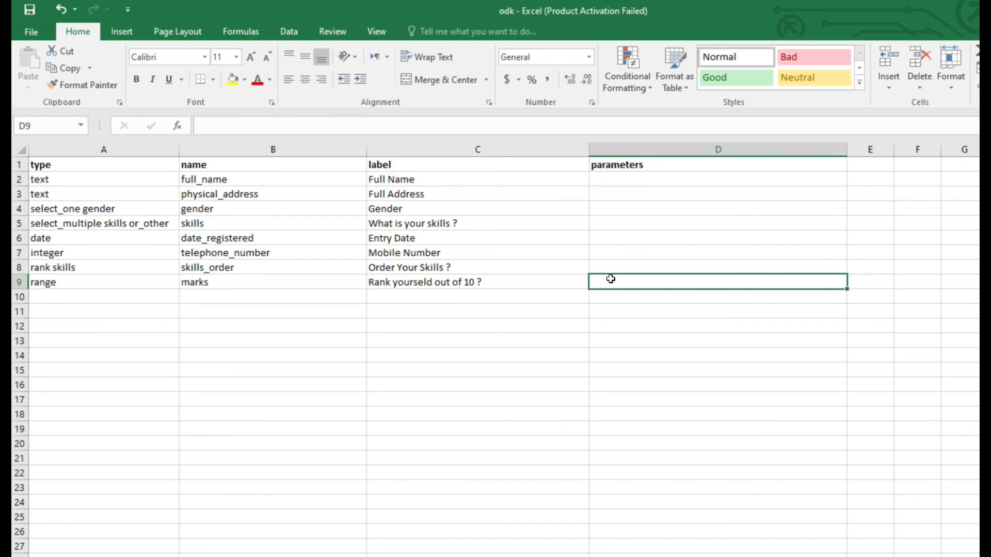
pyautogui.scroll(1, 610, 279)
pyautogui.write('start=1 en')
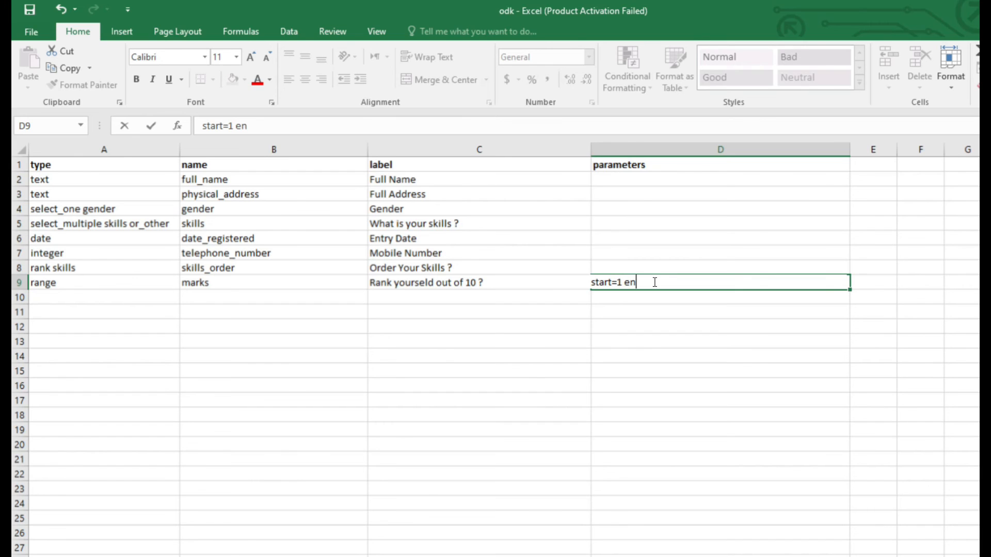
pyautogui.write('d=')
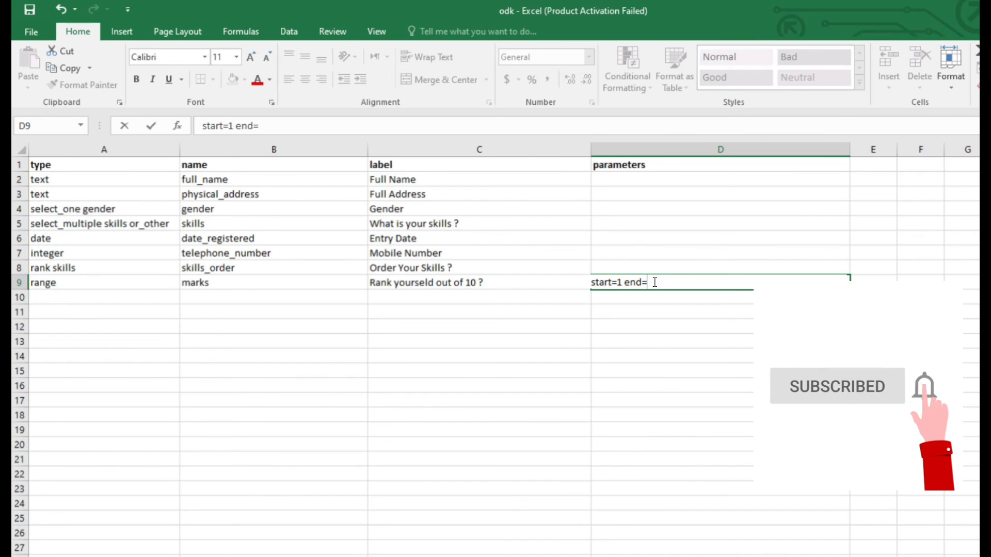
pyautogui.write('10 s')
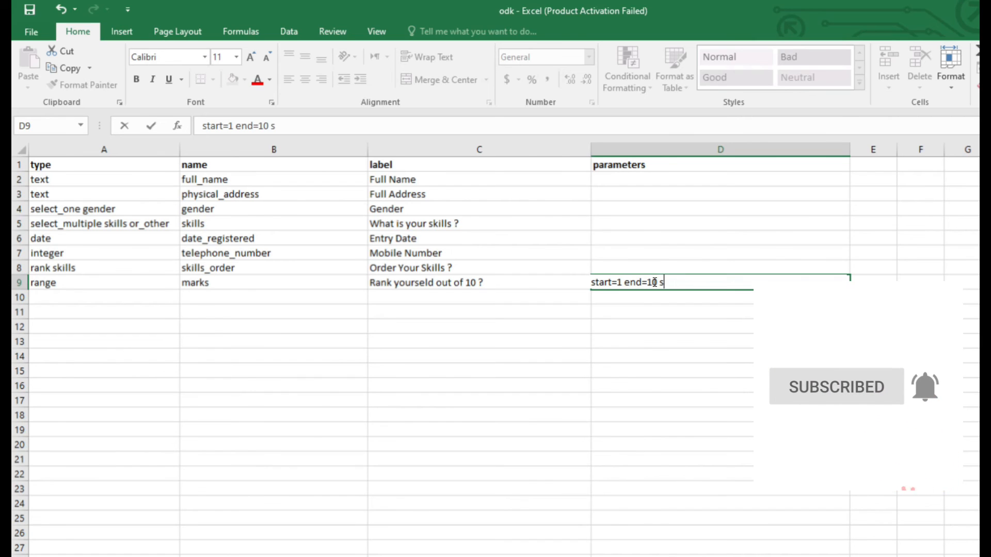
pyautogui.write('tep=1')
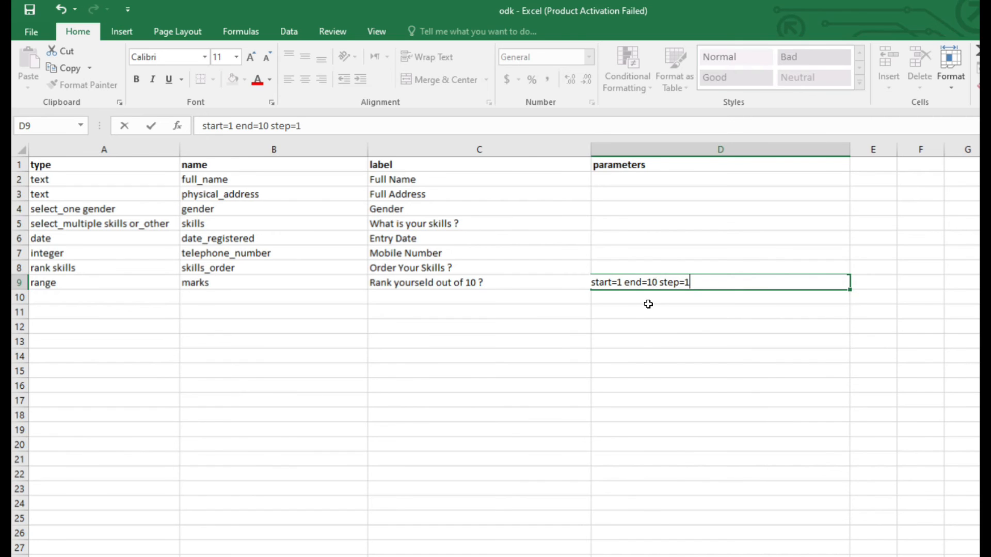
pyautogui.press('Return')
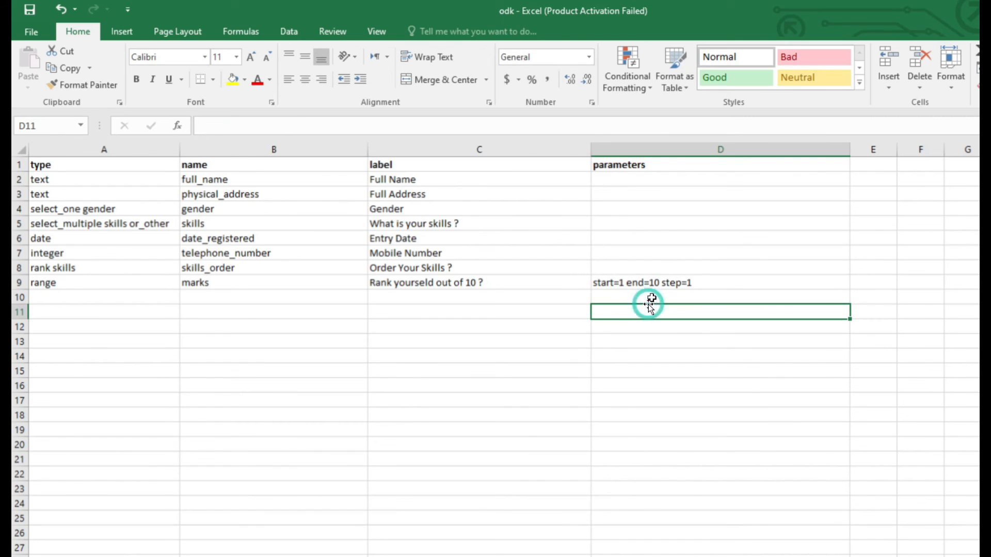
pyautogui.click(681, 283)
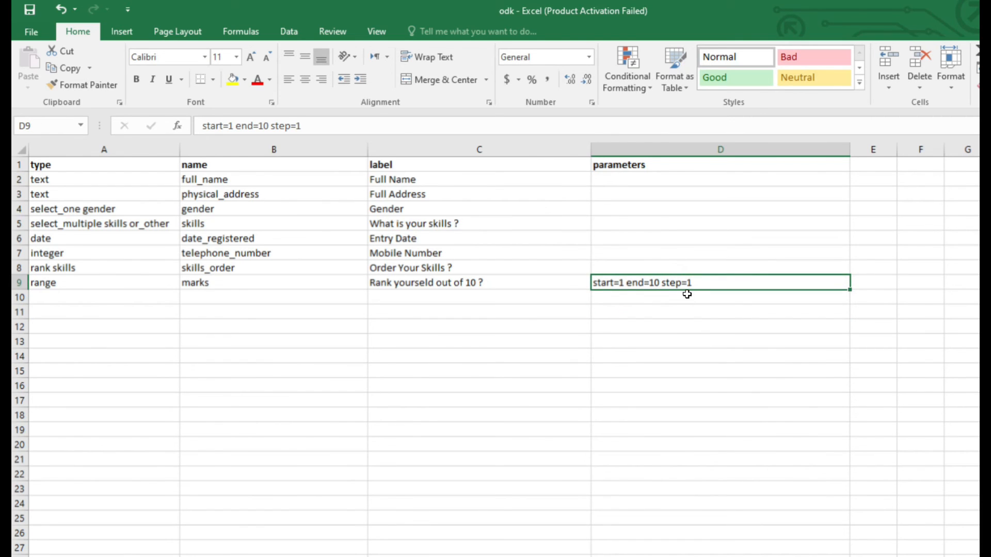
pyautogui.click(274, 283)
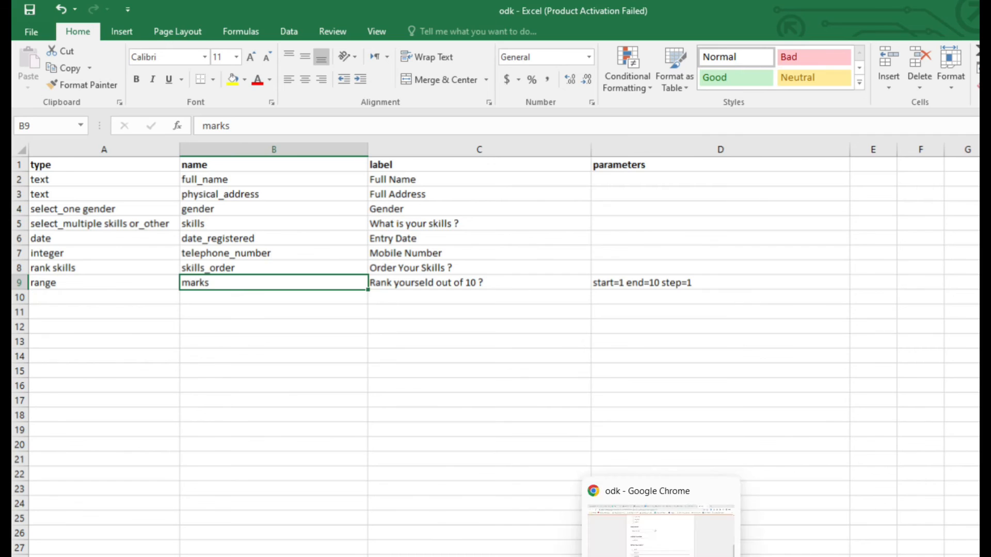
# Switch to XLSForm Online in Chrome and submit the updated odk.xlsx from the Desktop for conversion.
pyautogui.click(573, 542)
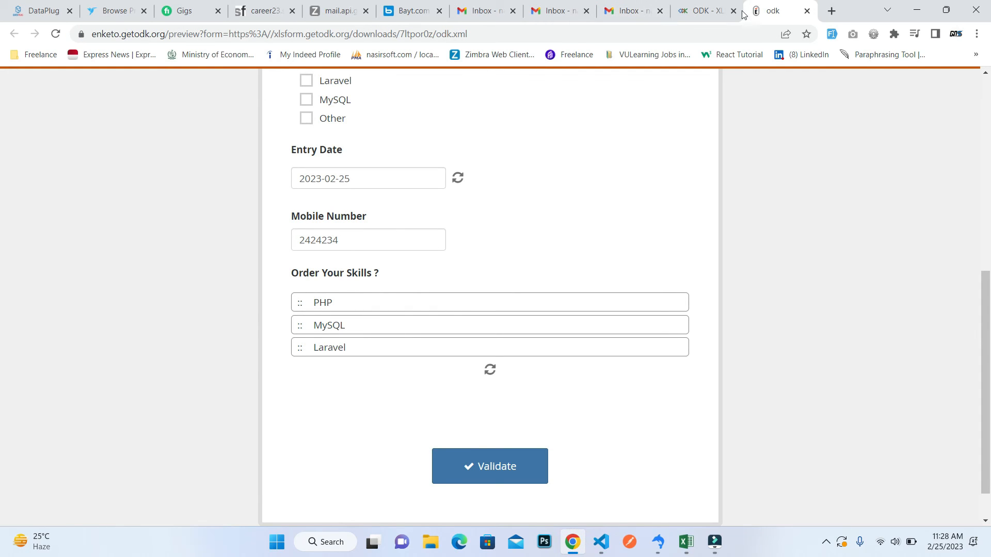
pyautogui.click(708, 11)
pyautogui.click(324, 216)
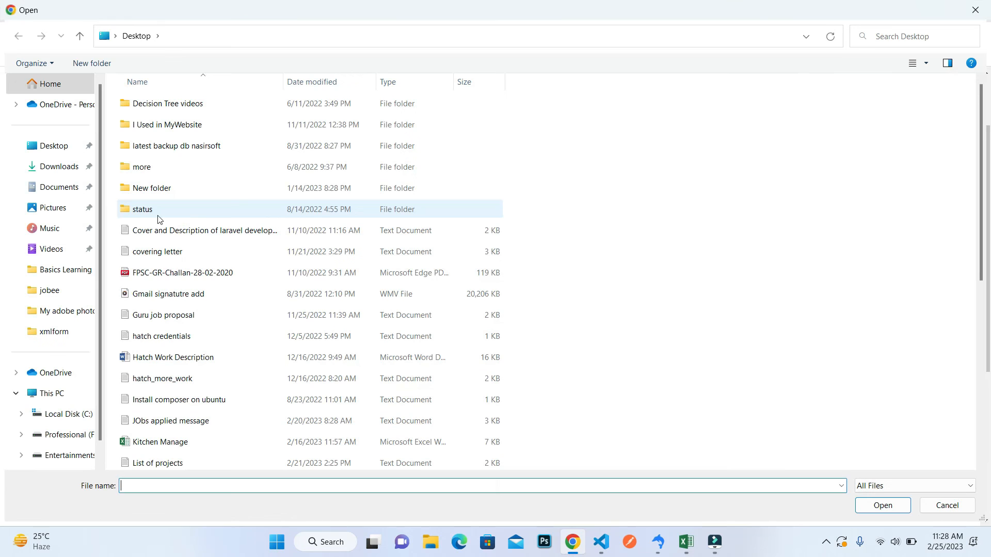
pyautogui.click(152, 215)
pyautogui.write('odk')
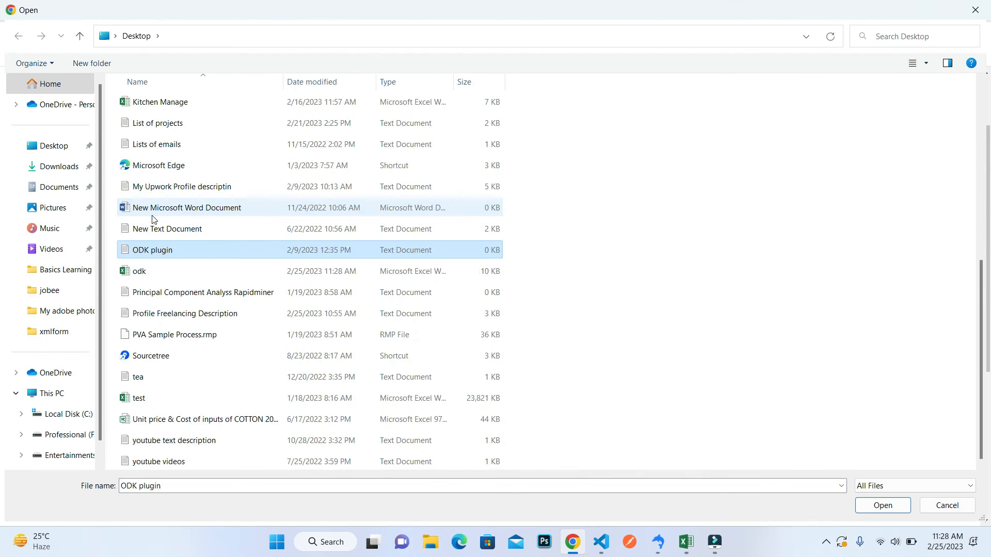
pyautogui.press('Down')
pyautogui.click(888, 506)
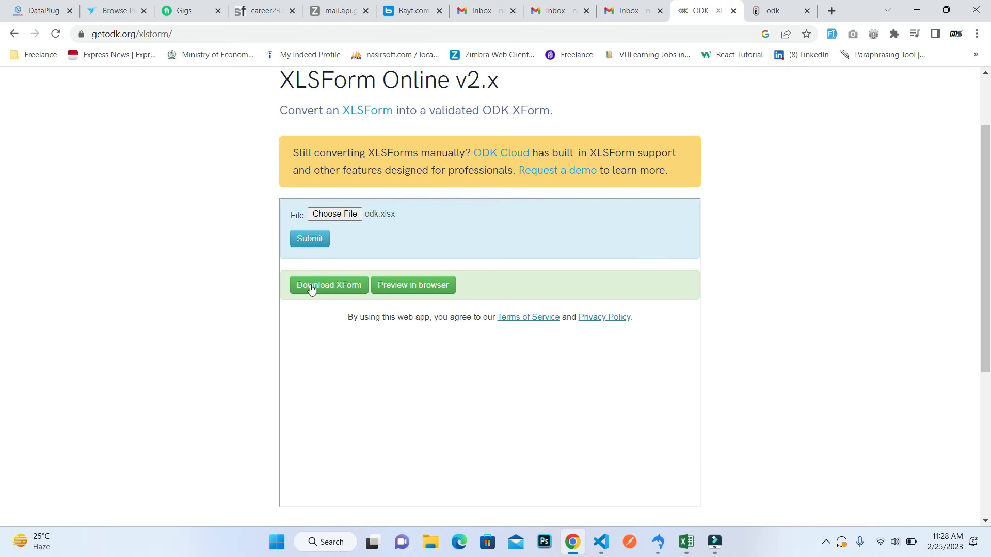
pyautogui.click(315, 243)
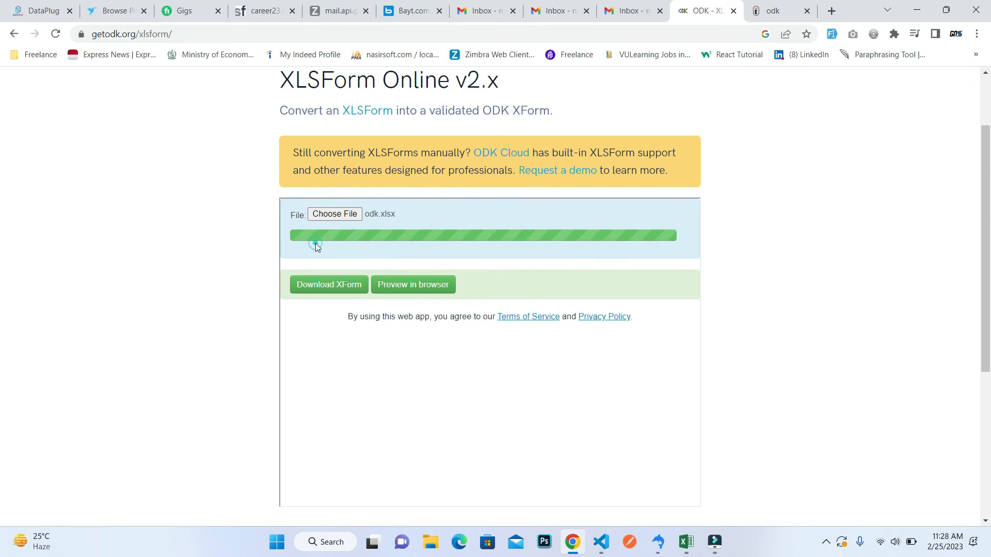
# Close the old form preview and open the newly converted form's browser preview at the range question.
pyautogui.click(807, 11)
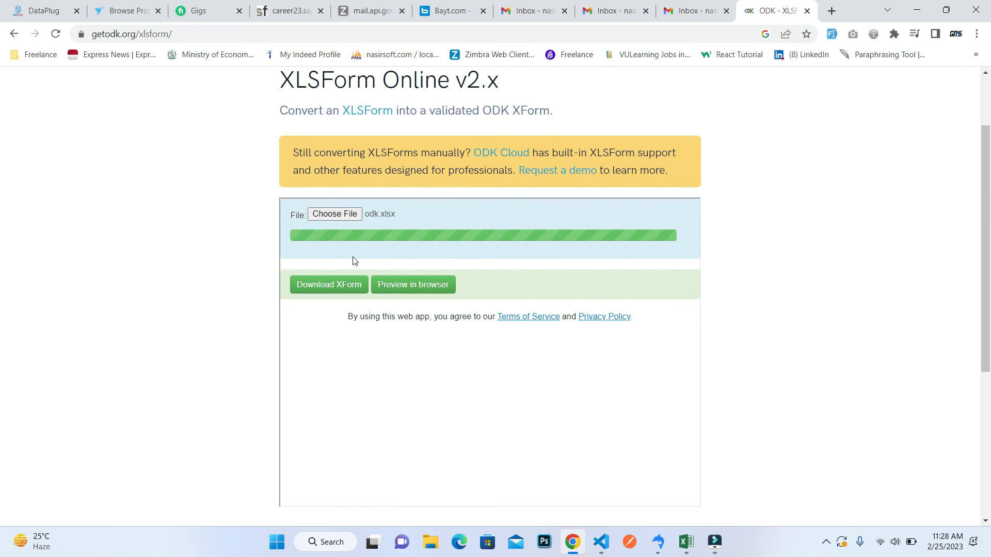
pyautogui.click(438, 287)
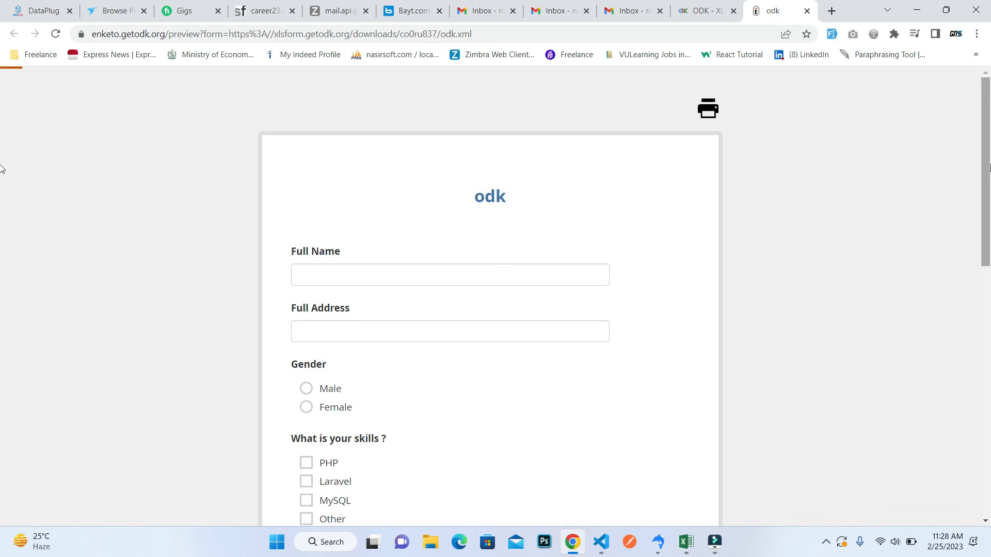
pyautogui.scroll(-4, 1, 248)
pyautogui.scroll(-7, 2, 279)
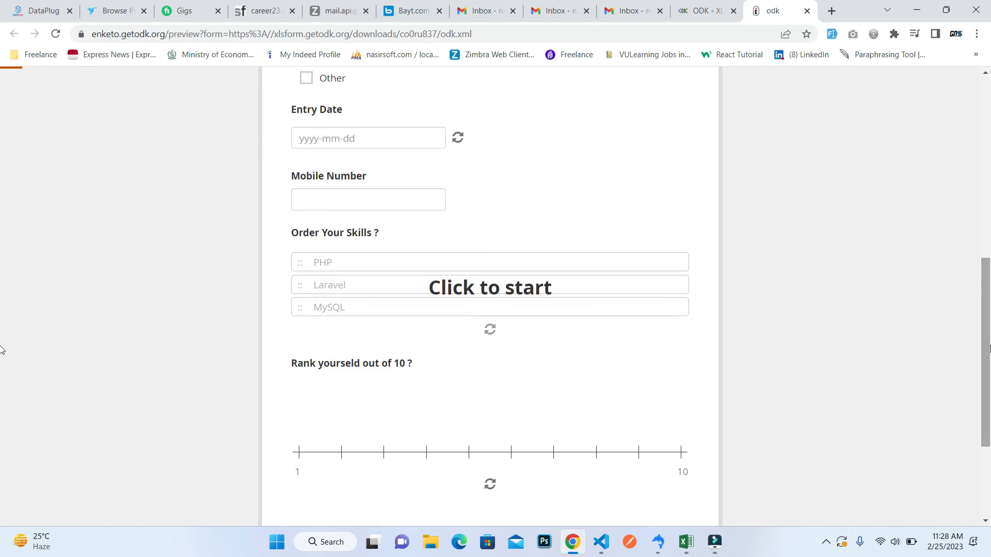
# Try the 1-to-10 range slider under the self-ranking question, moving it through several values from 1 to 7.
pyautogui.moveTo(311, 264); pyautogui.dragTo(416, 262)
pyautogui.click(416, 261)
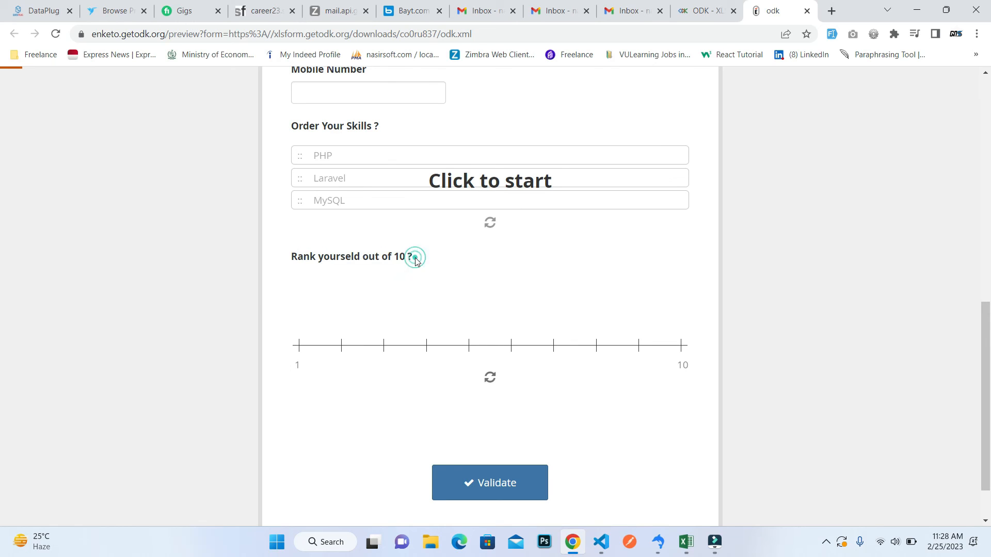
pyautogui.click(300, 348)
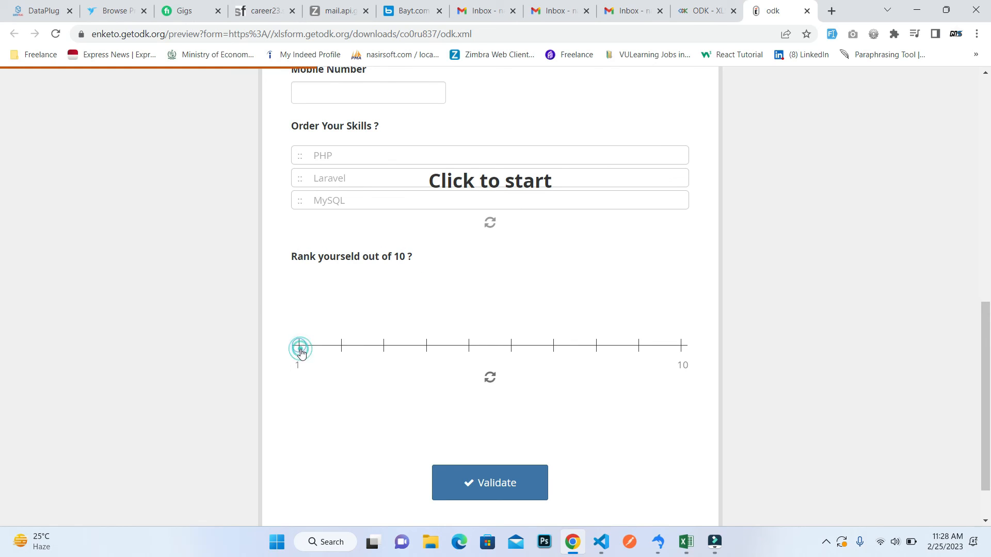
pyautogui.click(341, 352)
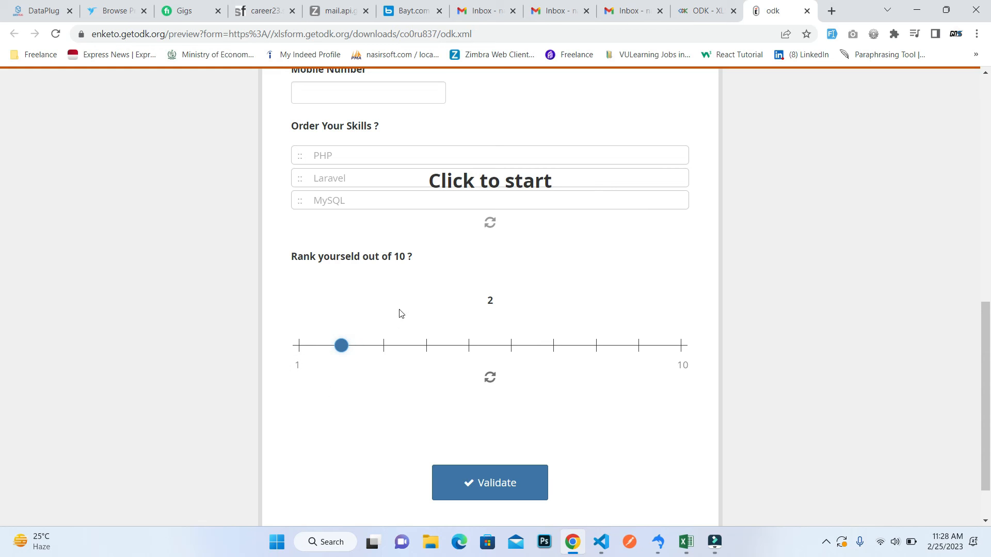
pyautogui.click(470, 349)
pyautogui.doubleClick(483, 300)
pyautogui.click(341, 348)
pyautogui.click(388, 351)
pyautogui.click(429, 351)
pyautogui.click(471, 350)
pyautogui.click(511, 352)
pyautogui.click(553, 352)
pyautogui.click(491, 306)
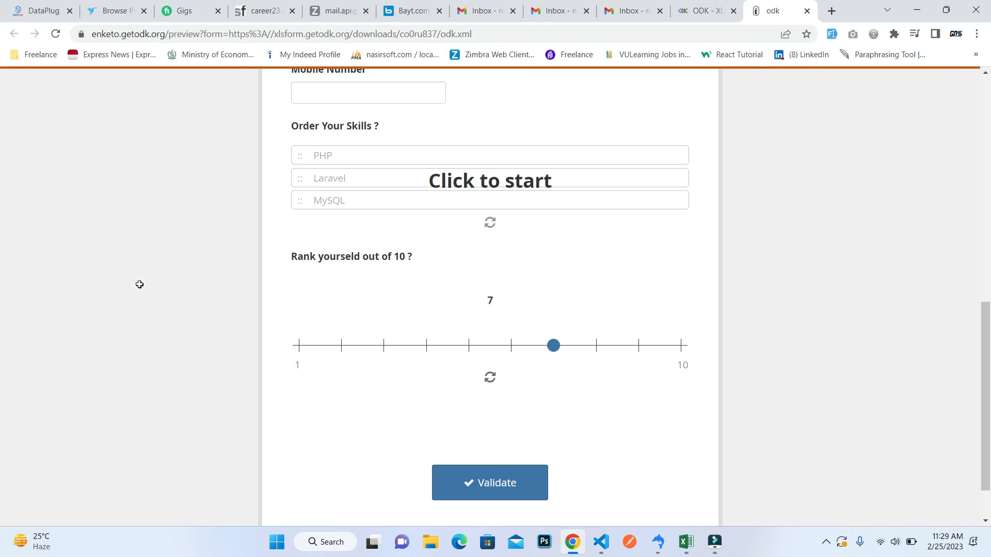
# Switch to the odk workbook in Excel, adjust the widths of columns D and E, and enter the heading appearance in E1.
pyautogui.hotkey('alt', 'Tab')
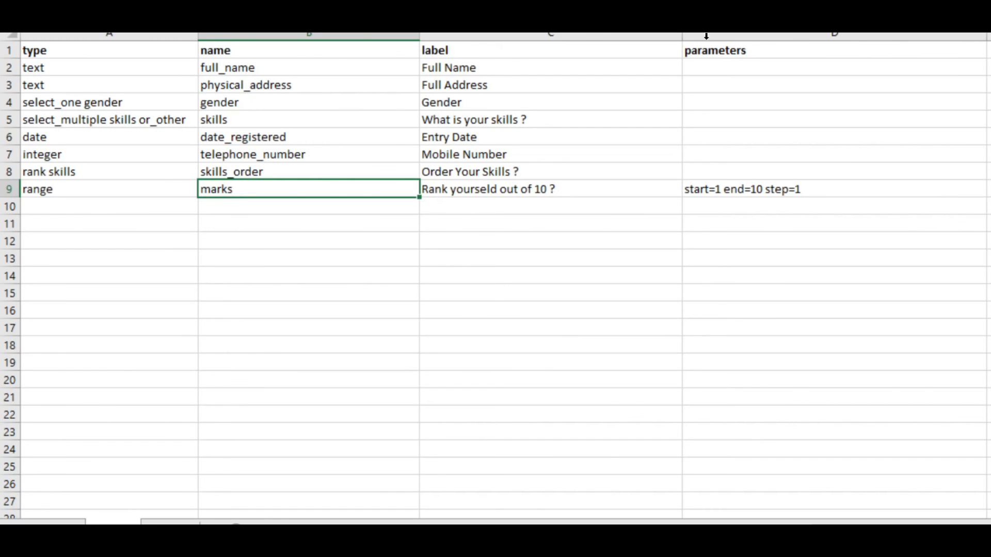
pyautogui.moveTo(986, 37); pyautogui.dragTo(858, 49)
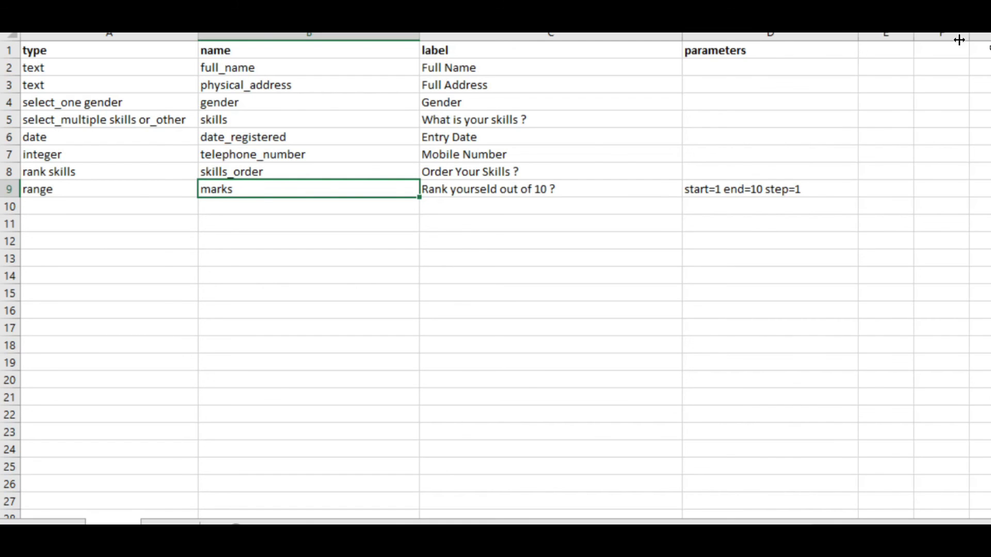
pyautogui.click(905, 34)
pyautogui.moveTo(912, 34); pyautogui.dragTo(989, 36)
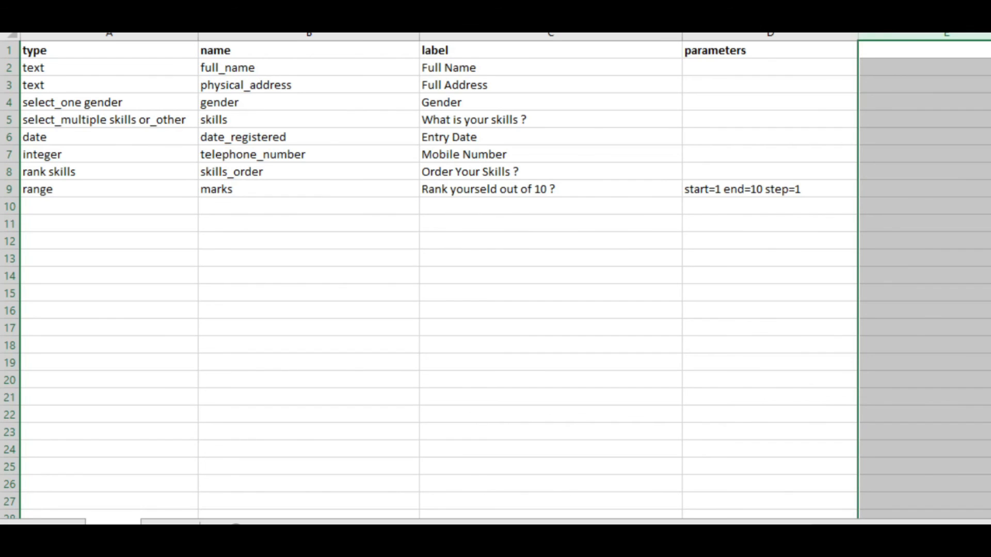
pyautogui.click(958, 54)
pyautogui.write('appearance')
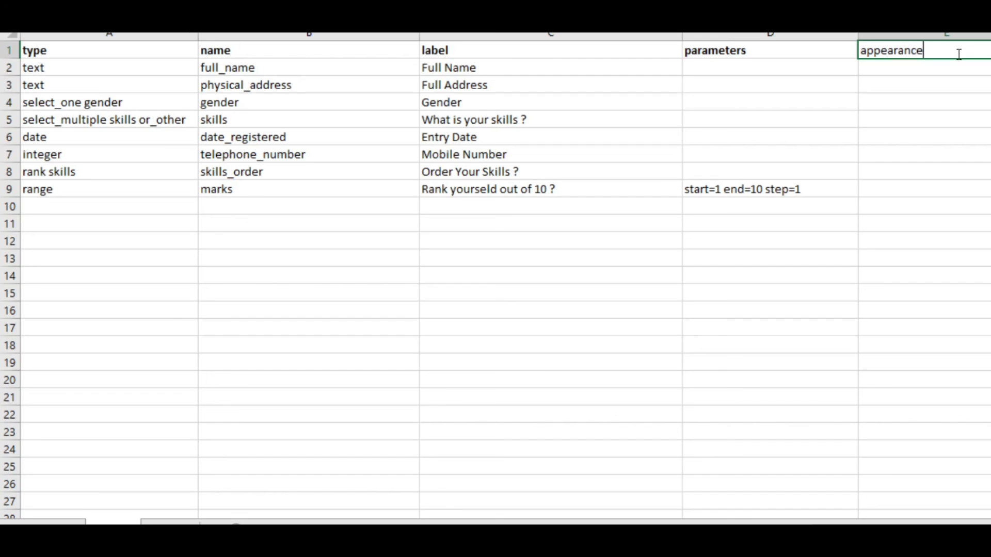
pyautogui.click(869, 187)
# Add a second range question in row 10 with type range and name start_base_rating.
pyautogui.click(76, 205)
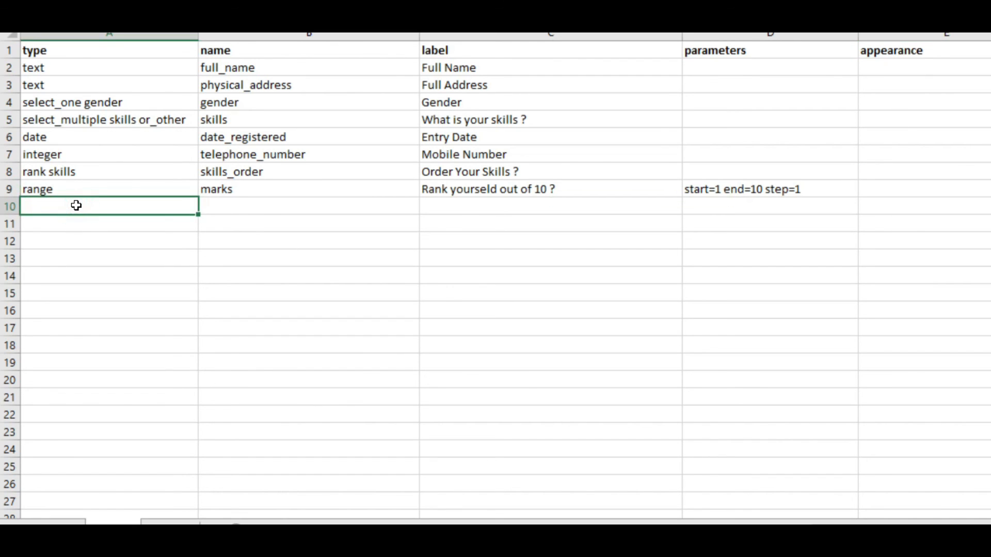
pyautogui.write('range')
pyautogui.click(55, 190)
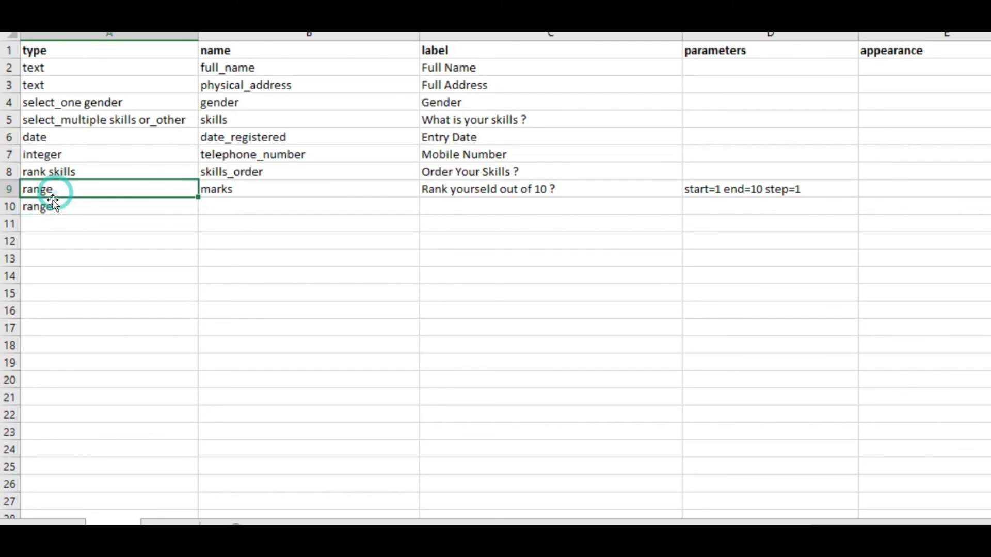
pyautogui.click(58, 217)
pyautogui.click(231, 209)
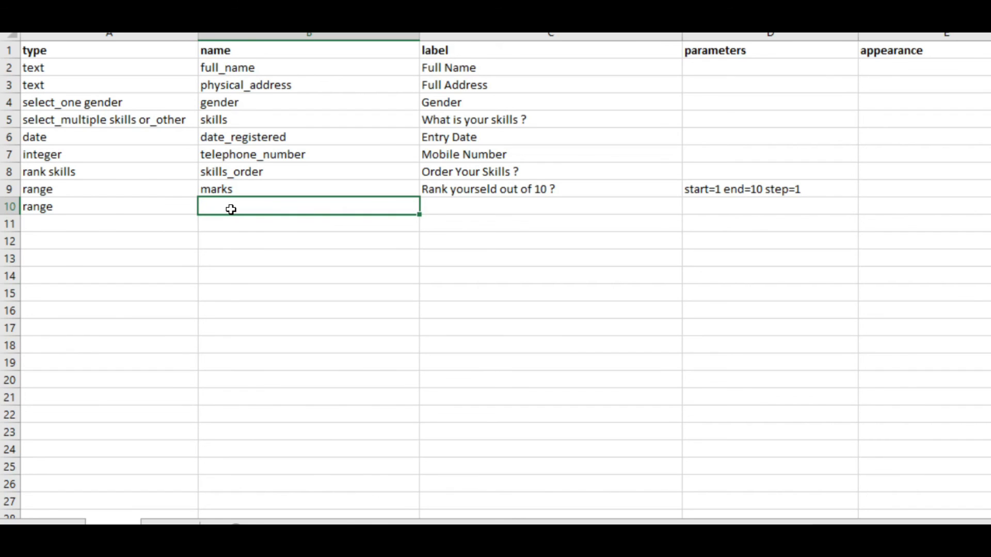
pyautogui.write('star')
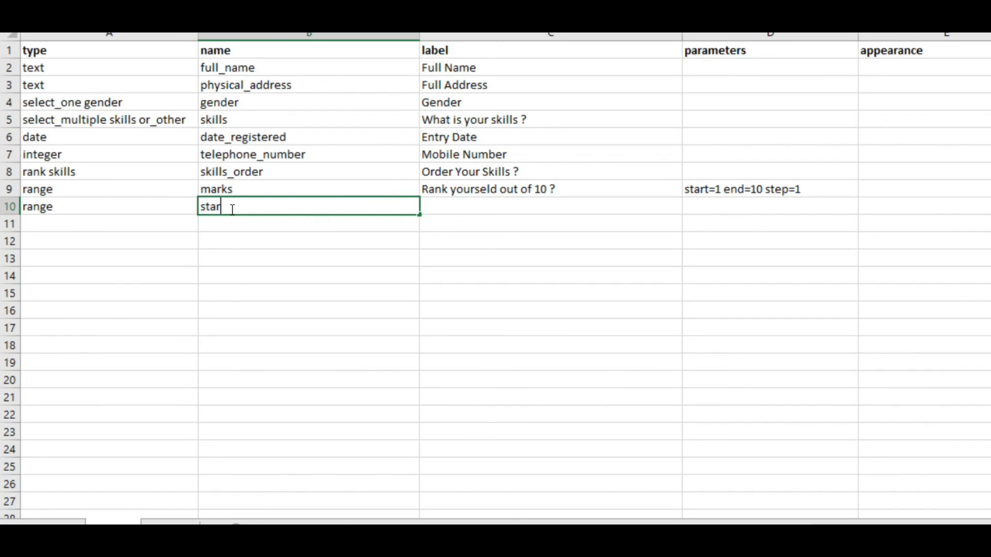
pyautogui.write('t_base_rating')
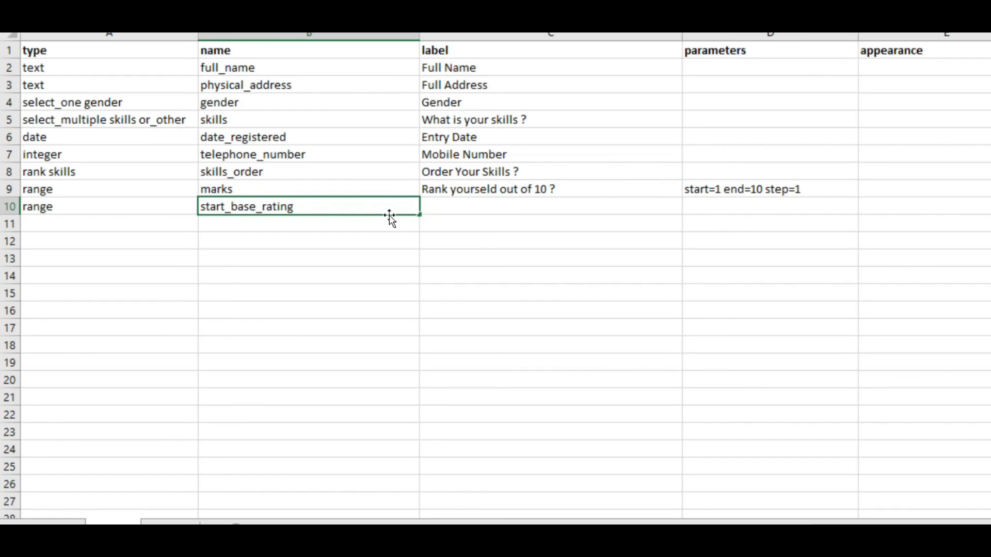
pyautogui.press('Tab')
# Copy the self-ranking label from C9 into C10 for the start_base_rating question.
pyautogui.click(531, 189)
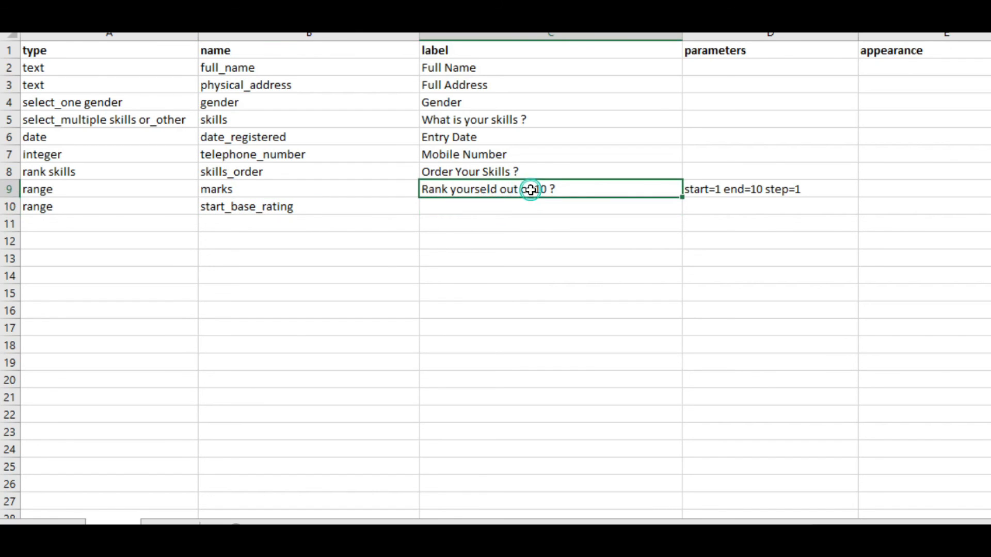
pyautogui.hotkey('ctrl', 'c')
pyautogui.click(495, 213)
pyautogui.hotkey('ctrl', 'v')
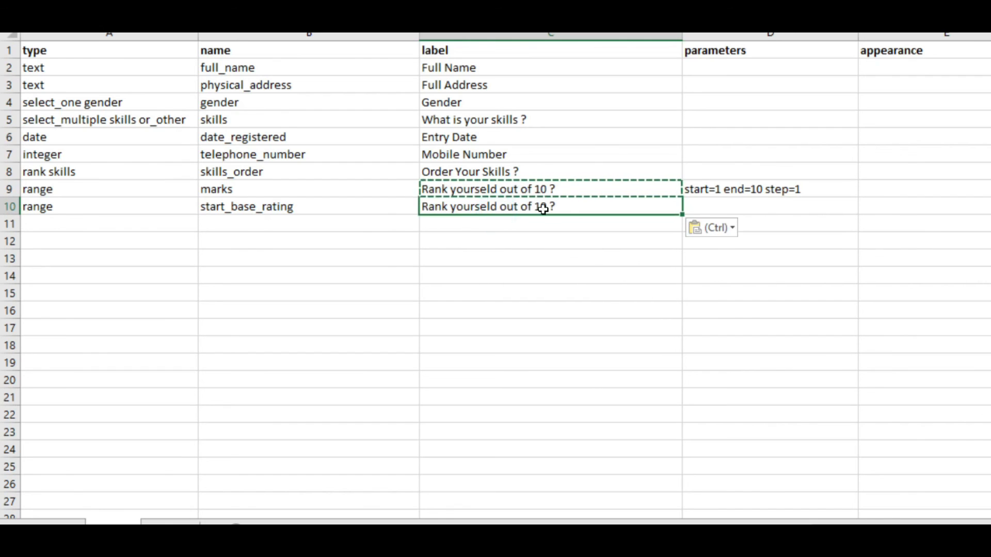
pyautogui.click(586, 219)
pyautogui.click(586, 210)
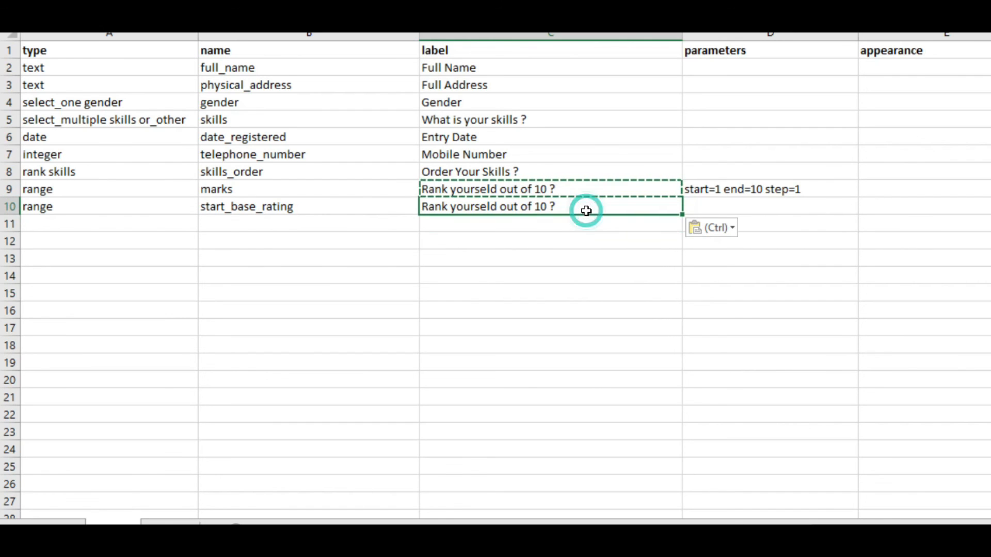
pyautogui.press('Escape')
# Copy the range parameters from D9 into D10 and change them to start=1 end=10 step=2.
pyautogui.click(718, 211)
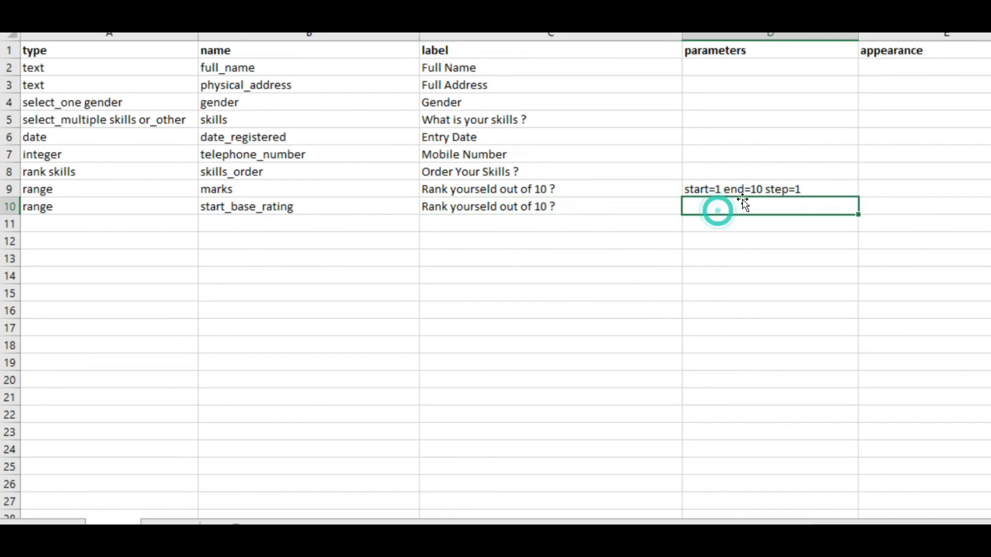
pyautogui.click(768, 191)
pyautogui.hotkey('ctrl', 'c')
pyautogui.click(740, 213)
pyautogui.hotkey('ctrl', 'v')
pyautogui.click(803, 222)
pyautogui.click(721, 207)
pyautogui.press('Escape')
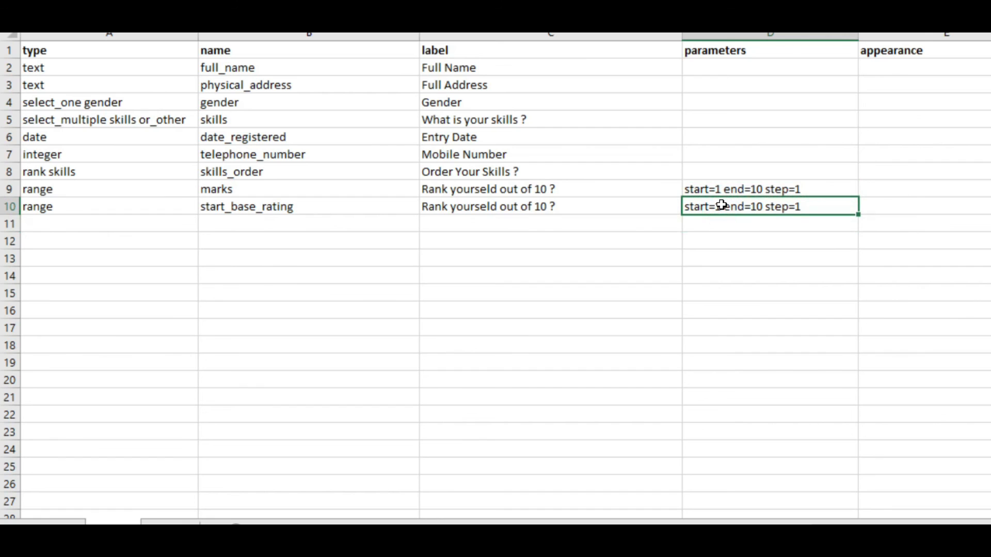
pyautogui.doubleClick(801, 208)
pyautogui.click(737, 221)
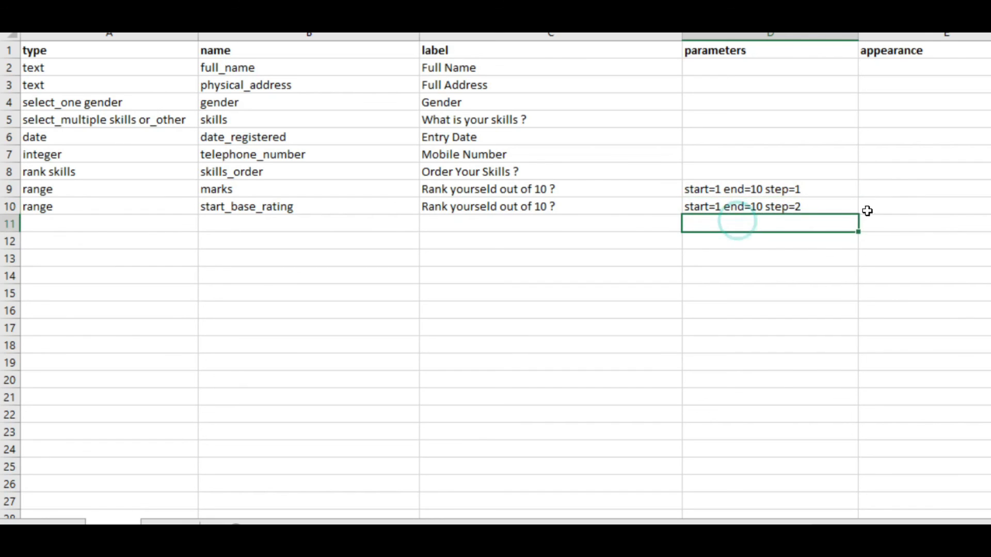
# Enter rating as the appearance of the start_base_rating question in E10 and review the row's entries.
pyautogui.click(884, 210)
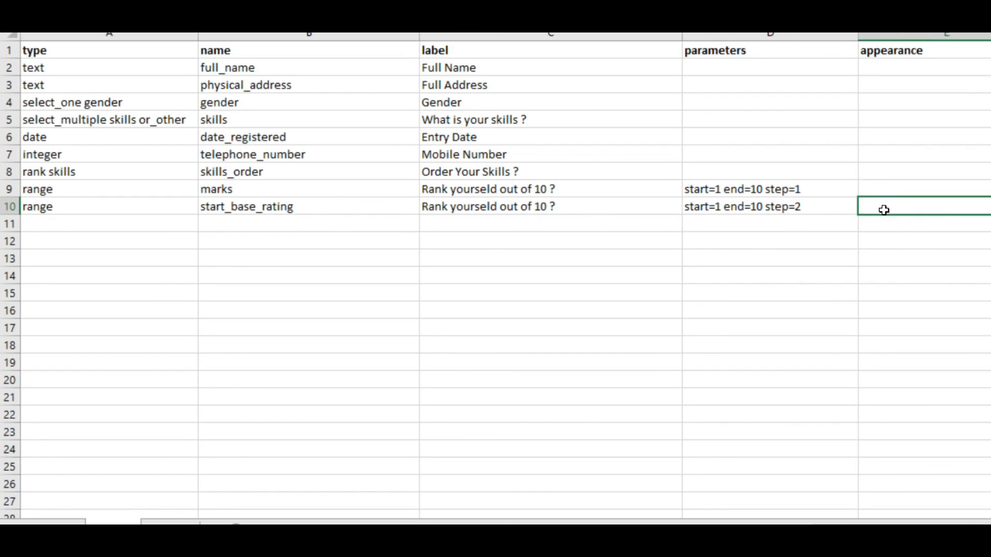
pyautogui.write('rating')
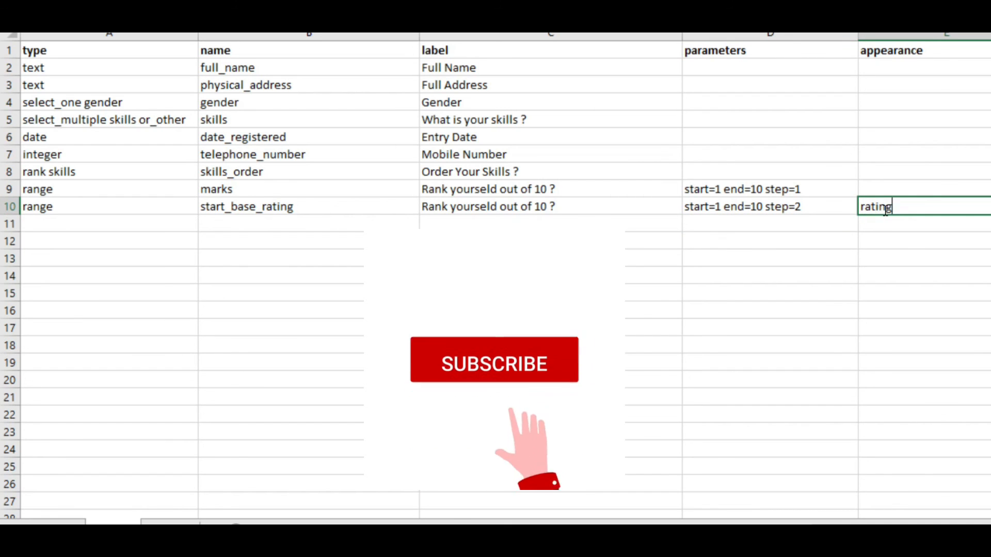
pyautogui.click(801, 208)
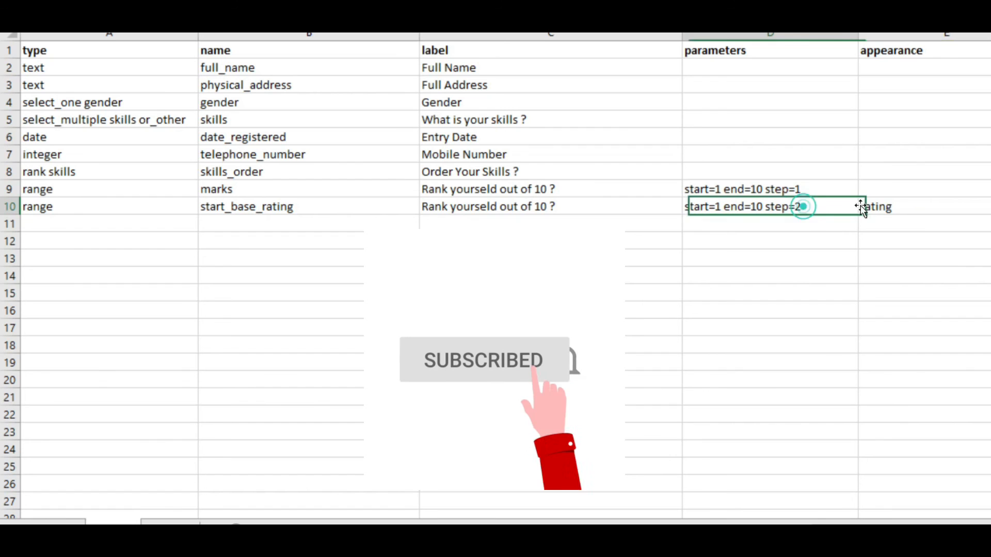
pyautogui.click(902, 207)
pyautogui.moveTo(92, 206); pyautogui.dragTo(852, 207)
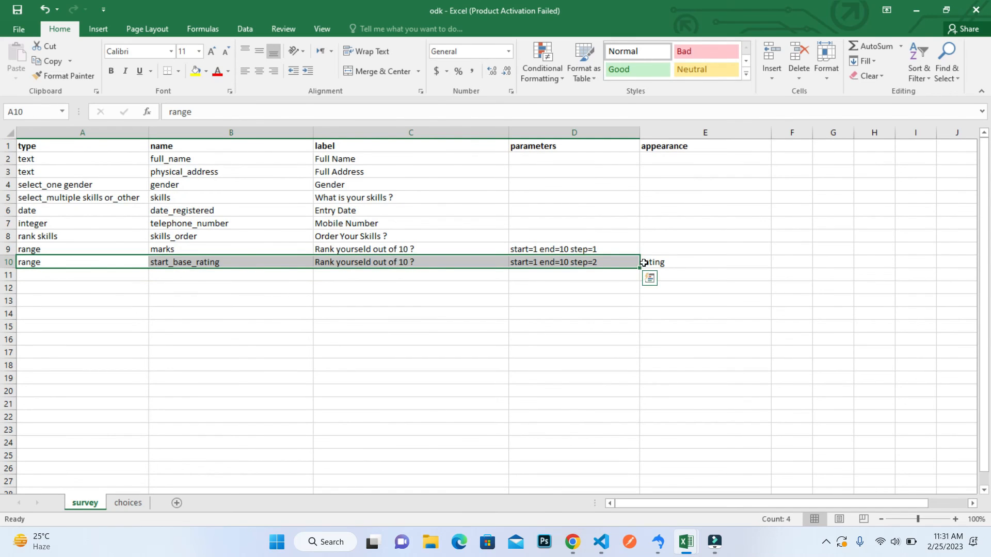
pyautogui.click(656, 261)
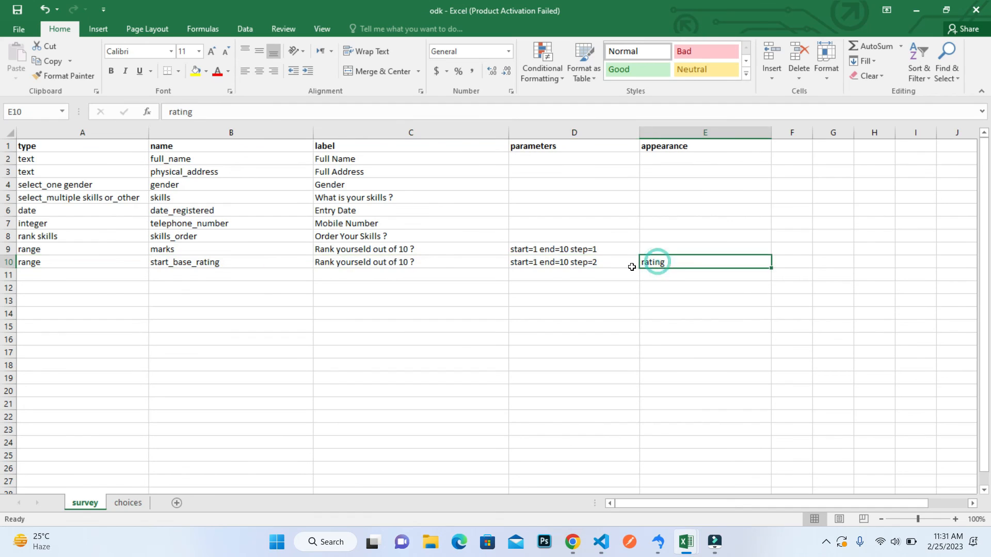
pyautogui.click(598, 261)
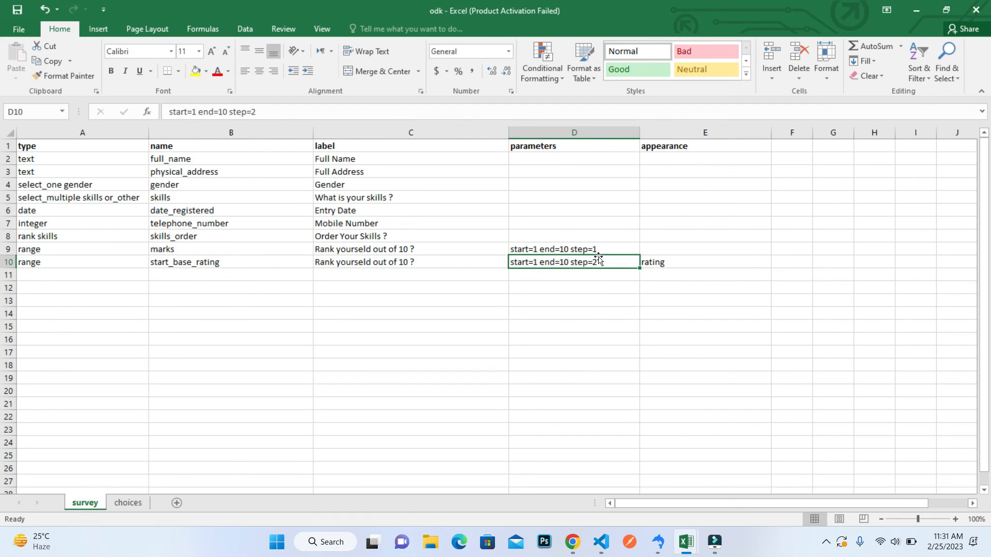
pyautogui.click(660, 262)
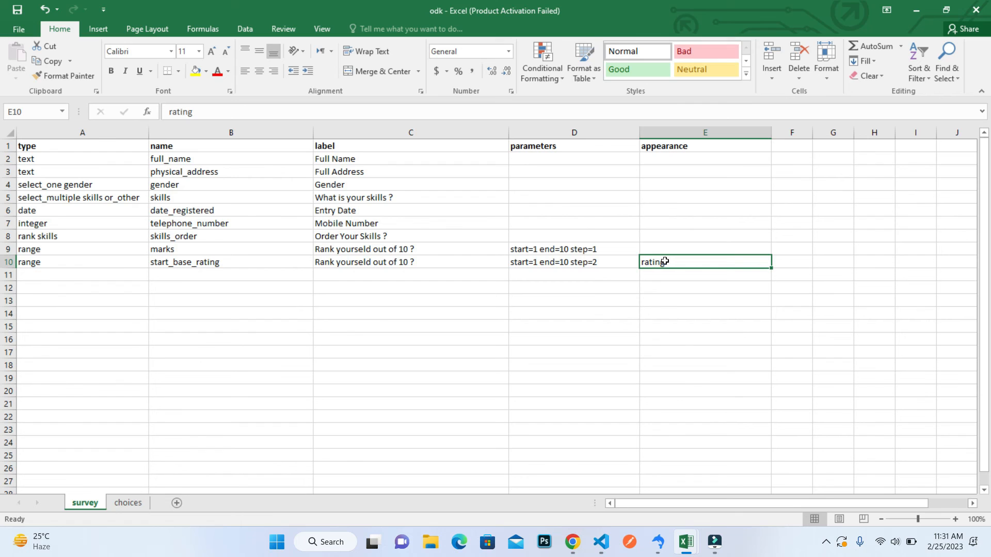
# Switch to XLSForm Online in Chrome, choose odk.xlsx from the Desktop, and submit it for conversion.
pyautogui.press('super')
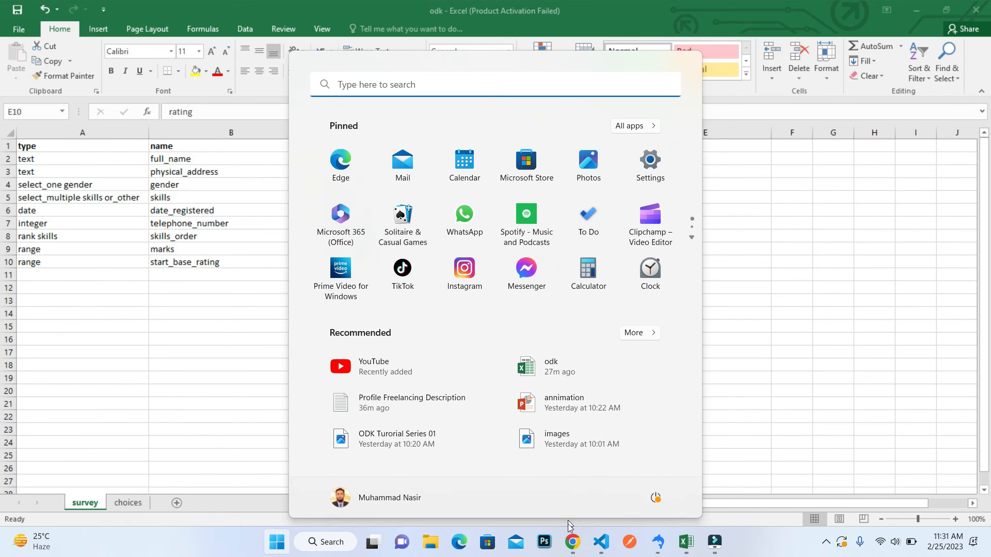
pyautogui.click(572, 542)
pyautogui.click(709, 12)
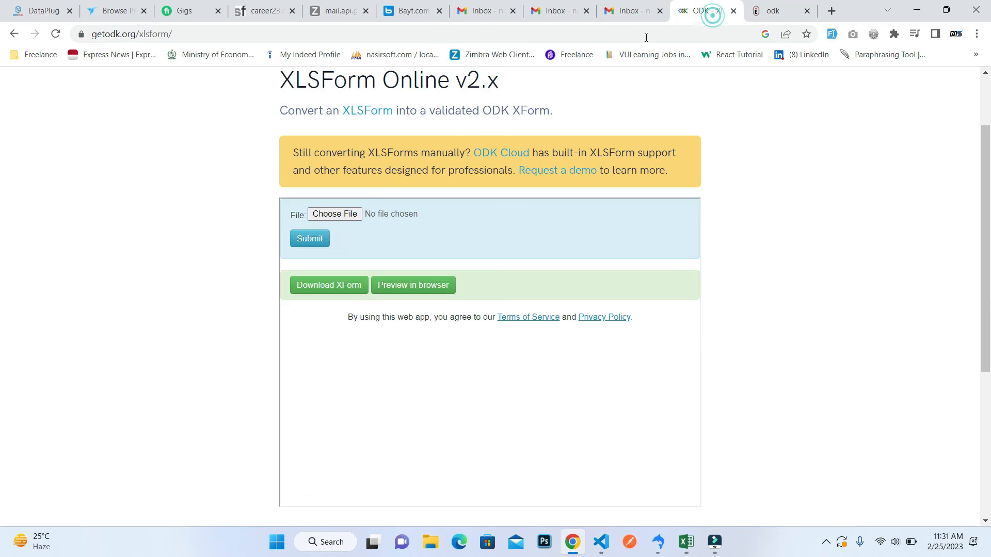
pyautogui.click(332, 215)
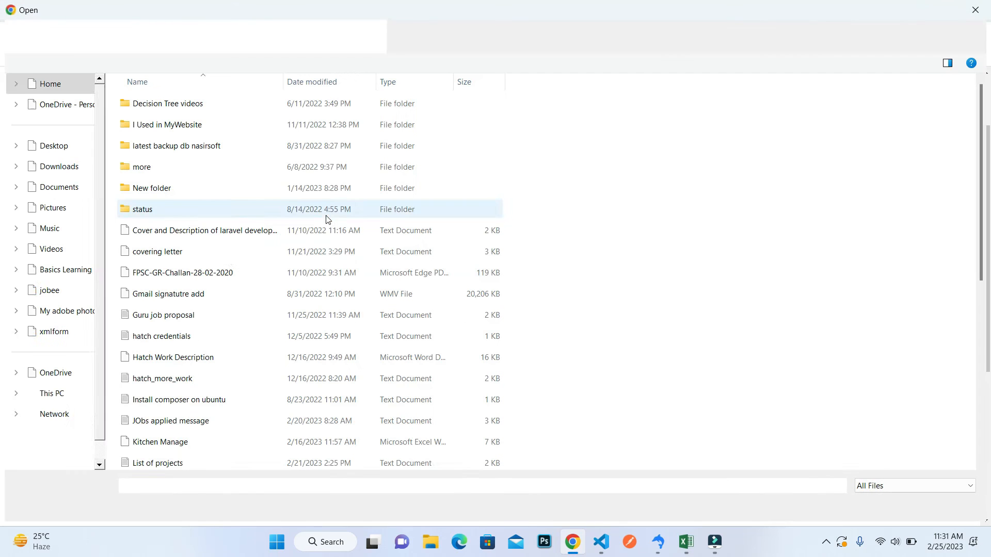
pyautogui.click(199, 252)
pyautogui.scroll(-5, 200, 251)
pyautogui.click(199, 251)
pyautogui.press('Down')
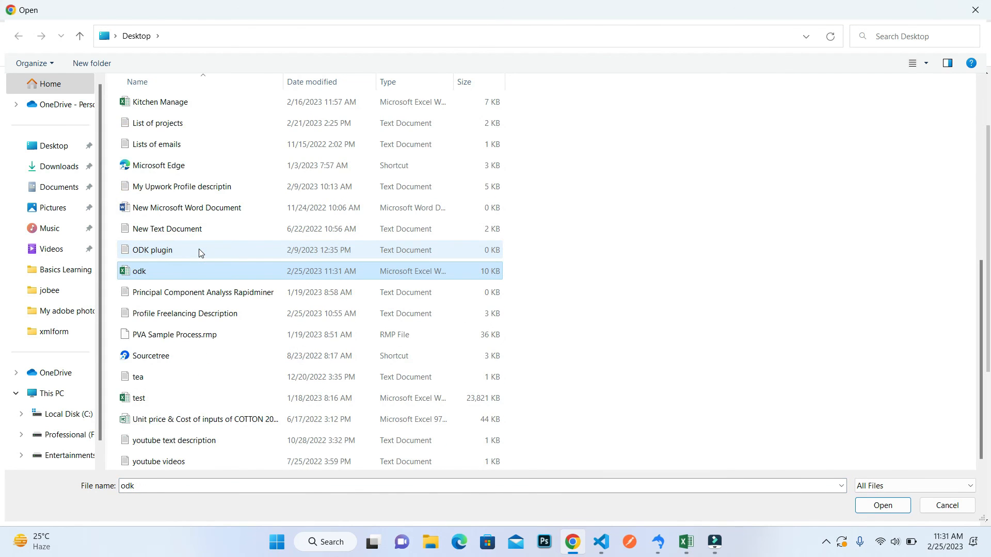
pyautogui.press('Return')
pyautogui.click(309, 245)
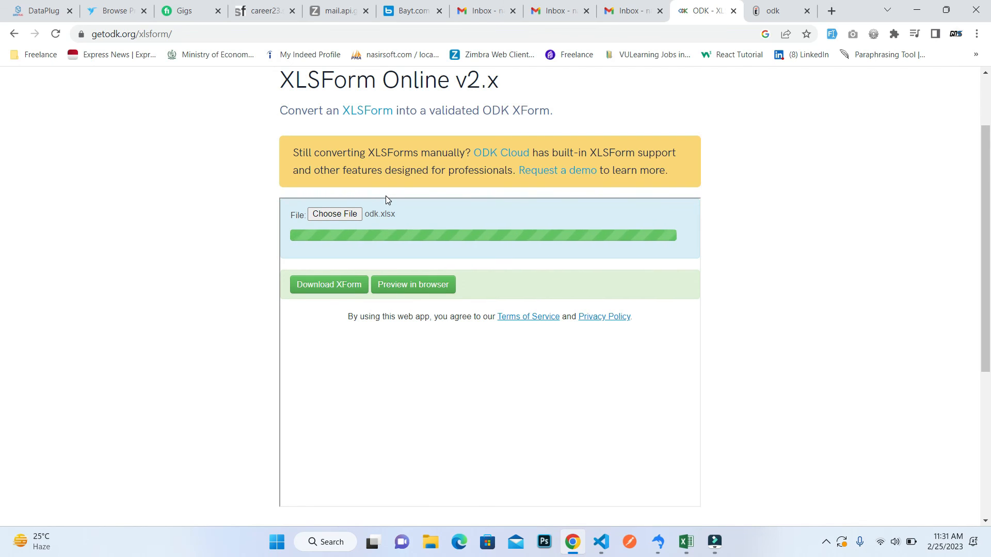
# Open the converted form's browser preview, close the outdated one, and go to the star rating question.
pyautogui.click(408, 286)
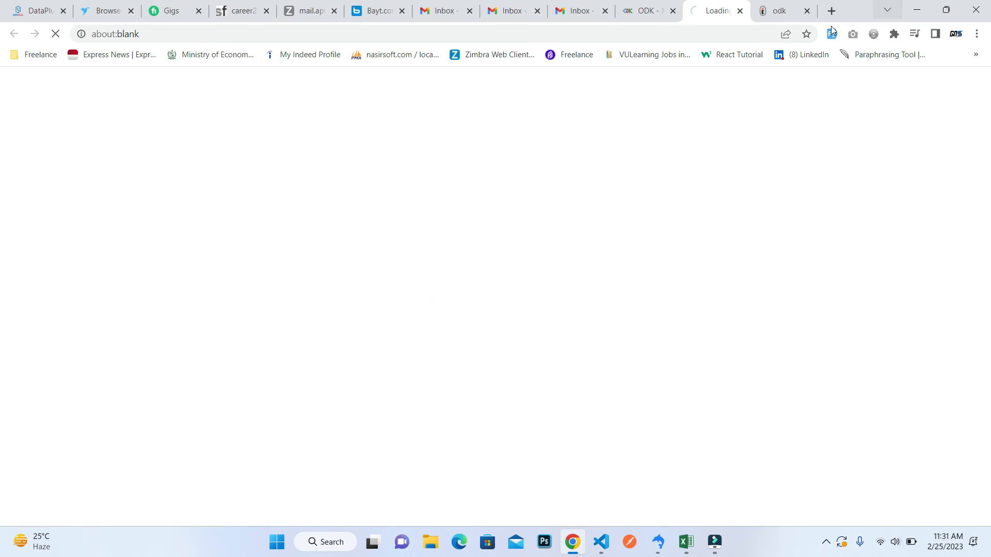
pyautogui.click(807, 11)
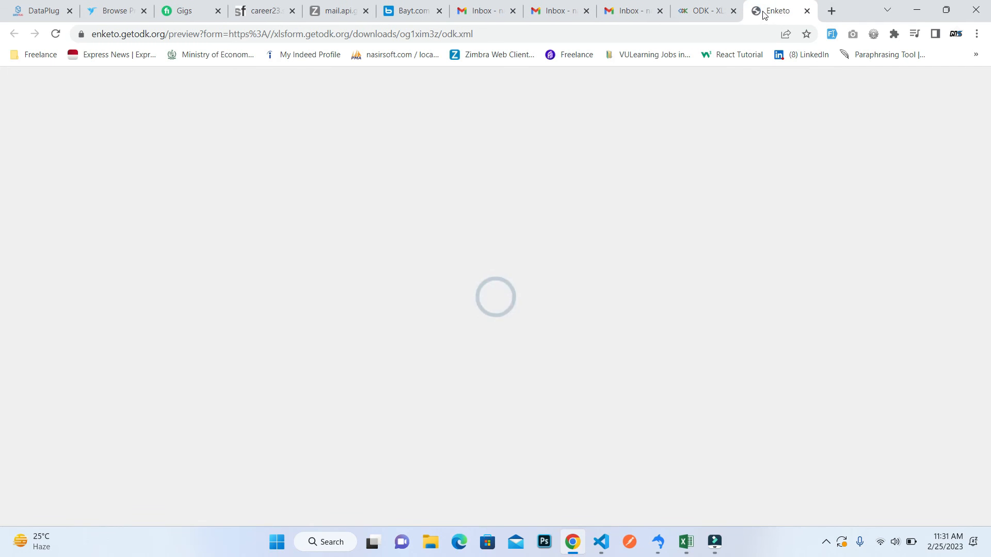
pyautogui.scroll(-3, 2, 221)
pyautogui.scroll(-8, 2, 293)
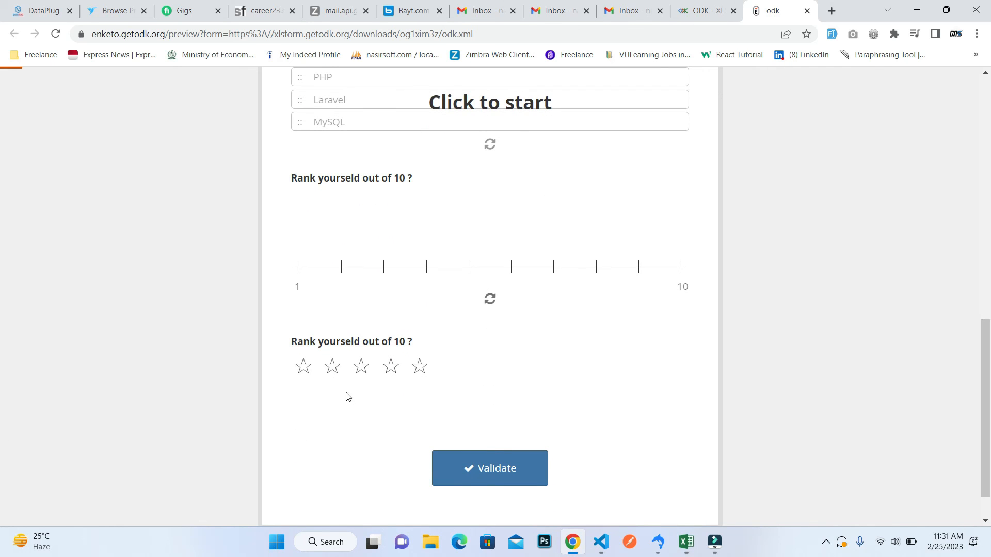
# Test the star rating question by raising the rating from one to five stars and lowering it back to one.
pyautogui.click(304, 367)
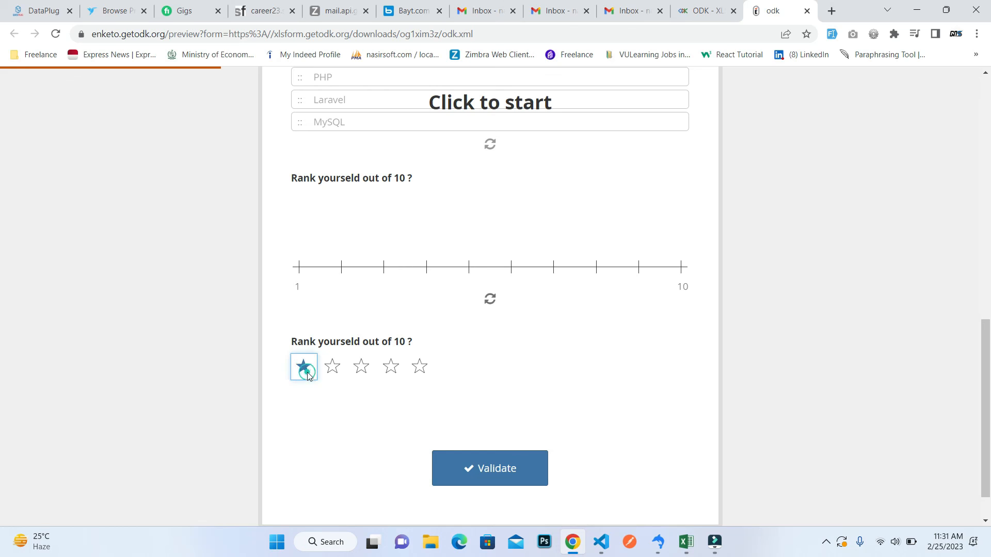
pyautogui.click(332, 367)
pyautogui.click(360, 371)
pyautogui.click(391, 368)
pyautogui.click(418, 368)
pyautogui.click(390, 368)
pyautogui.click(361, 368)
pyautogui.click(333, 366)
pyautogui.click(303, 367)
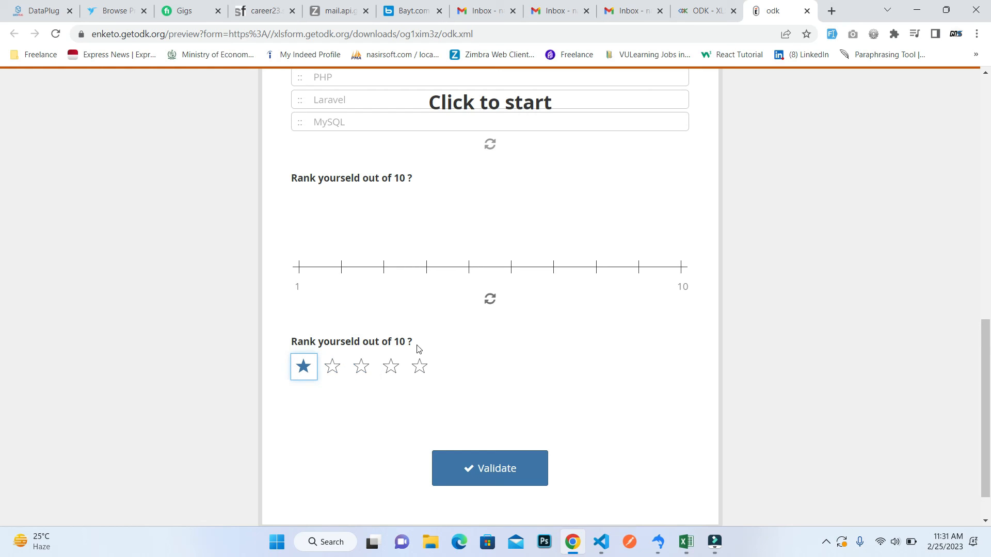
# Highlight the 10 in the star question's label and retest the rating up to four stars and back down to one.
pyautogui.moveTo(395, 343); pyautogui.dragTo(410, 343)
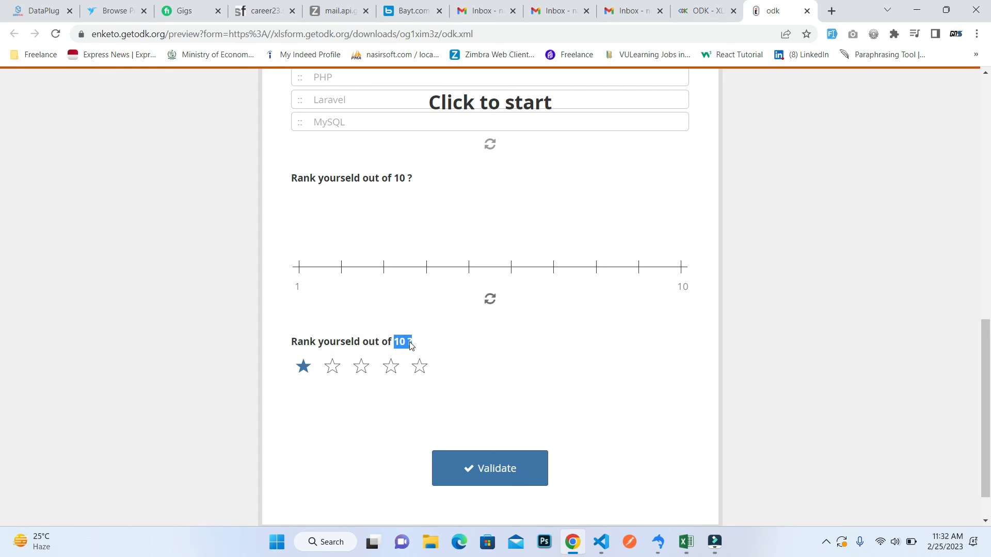
pyautogui.click(339, 375)
pyautogui.click(363, 372)
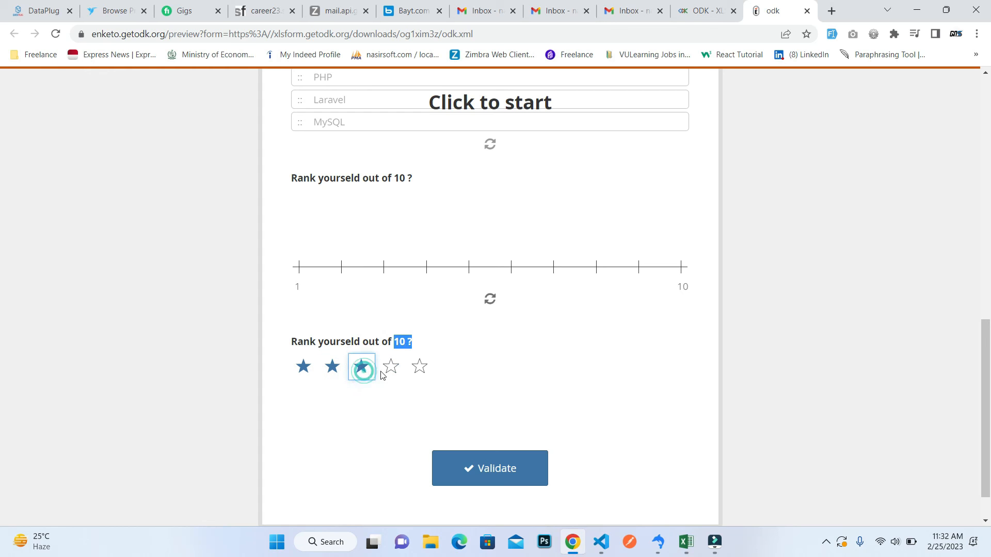
pyautogui.click(390, 369)
pyautogui.click(361, 368)
pyautogui.click(331, 376)
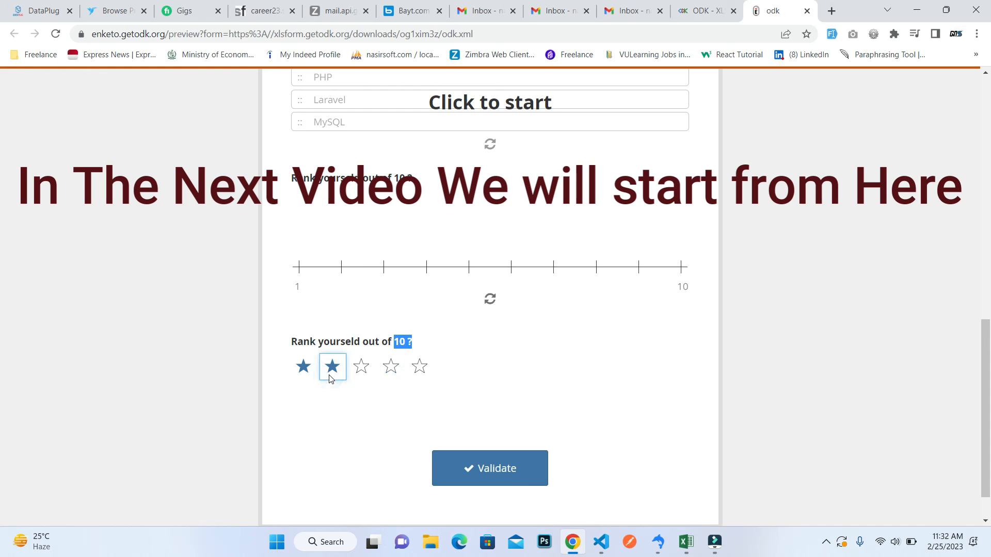
pyautogui.click(308, 371)
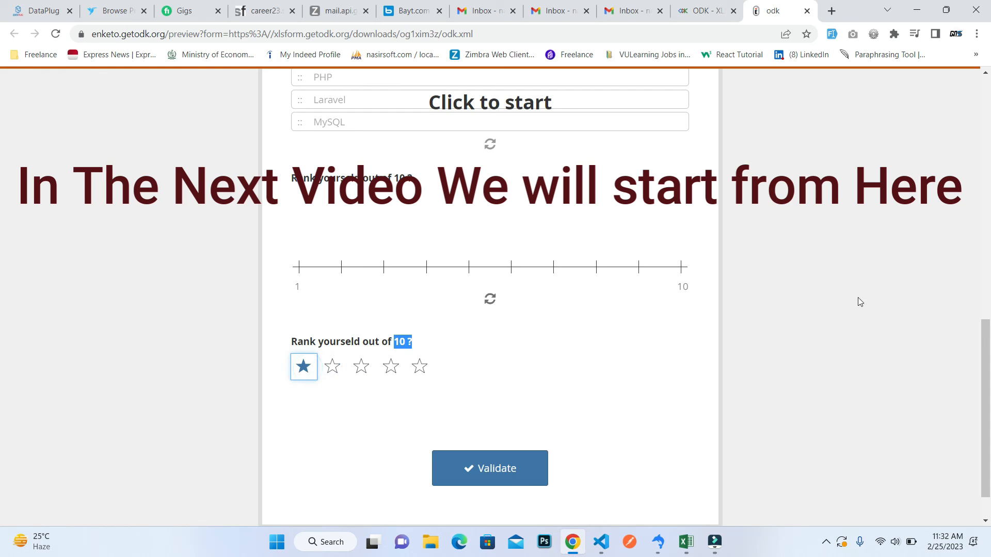
pyautogui.scroll(4, 3, 362)
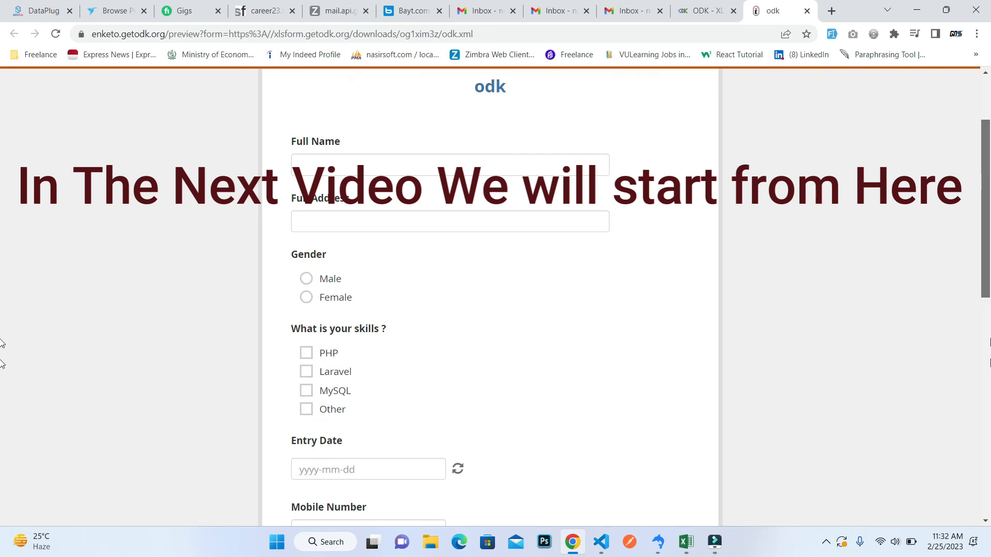